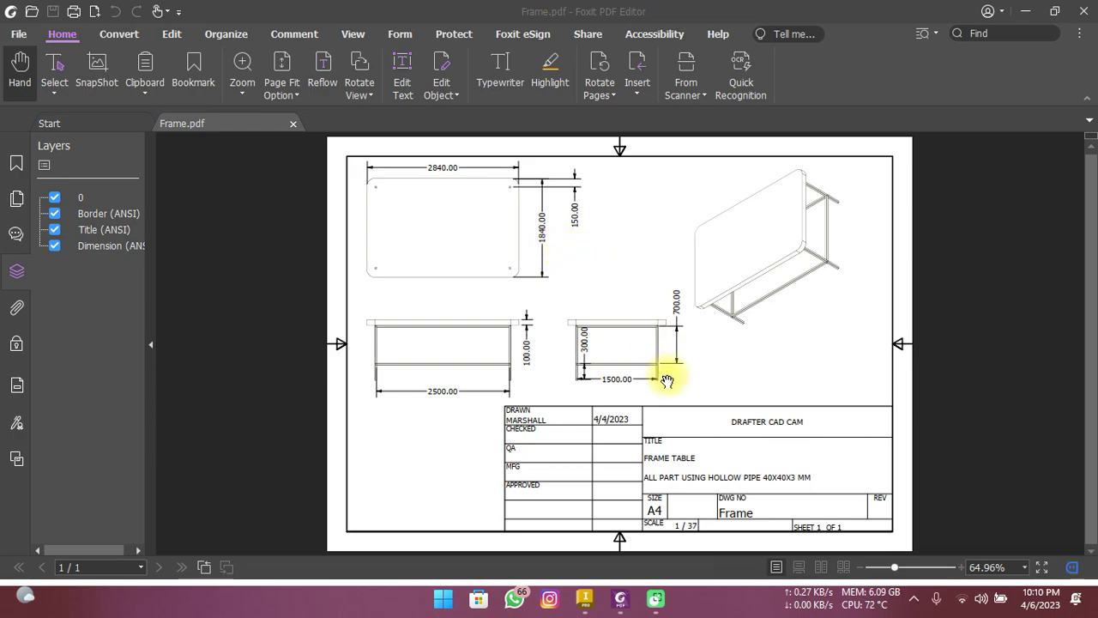
Create a new assembly from the Standard.iam template
{"action": "left_click", "coordinate": [583, 599]}
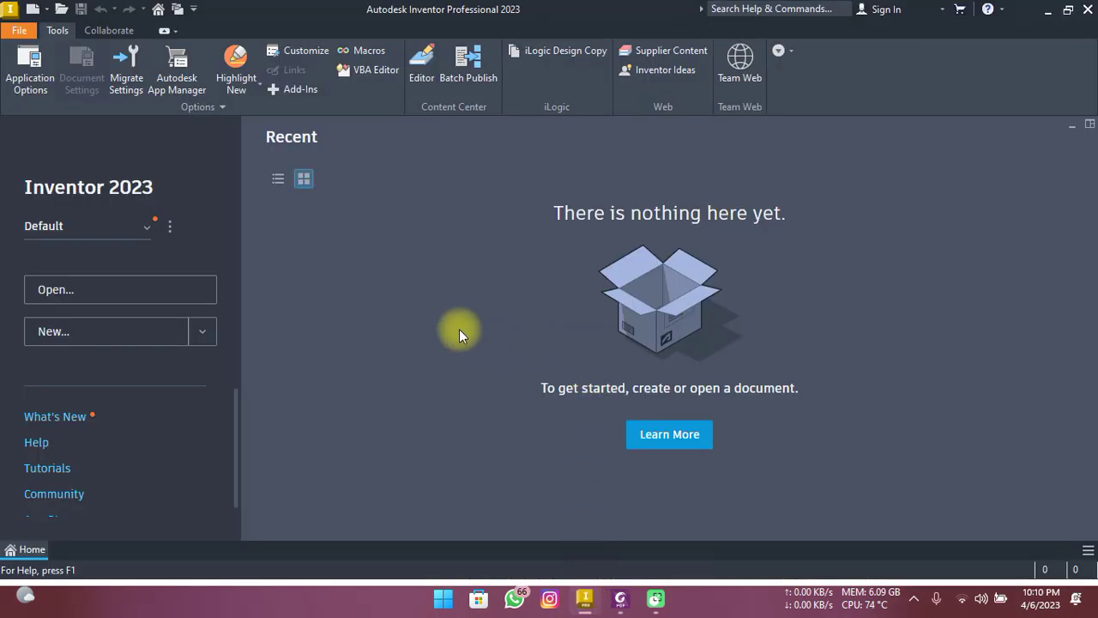
{"action": "left_click", "coordinate": [143, 328]}
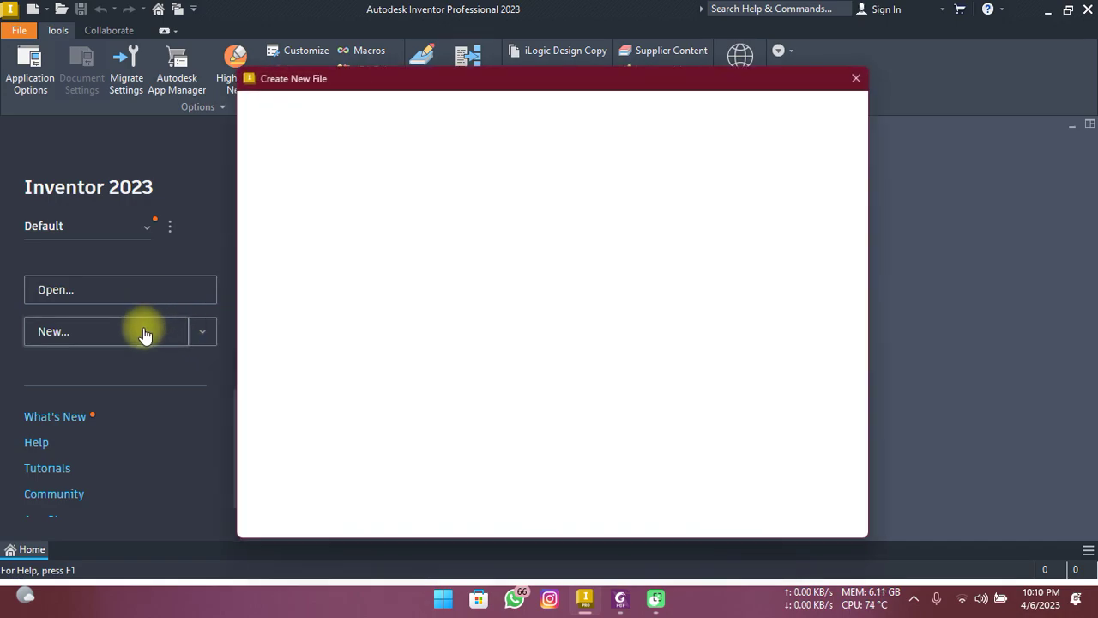
{"action": "left_click", "coordinate": [494, 164]}
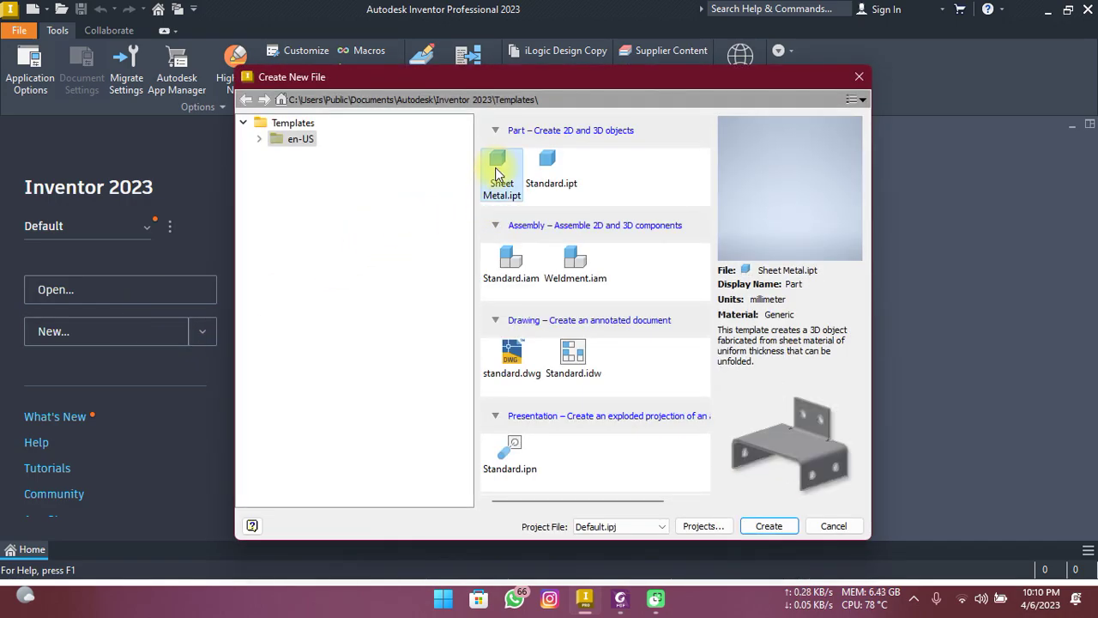
{"action": "left_click", "coordinate": [506, 259]}
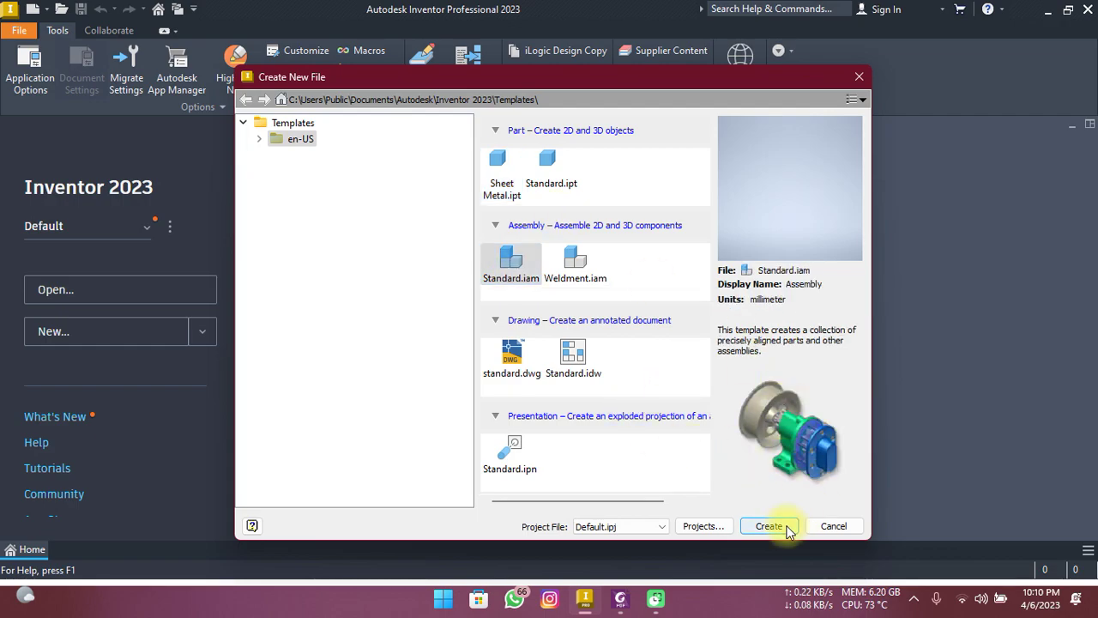
{"action": "left_click", "coordinate": [784, 525]}
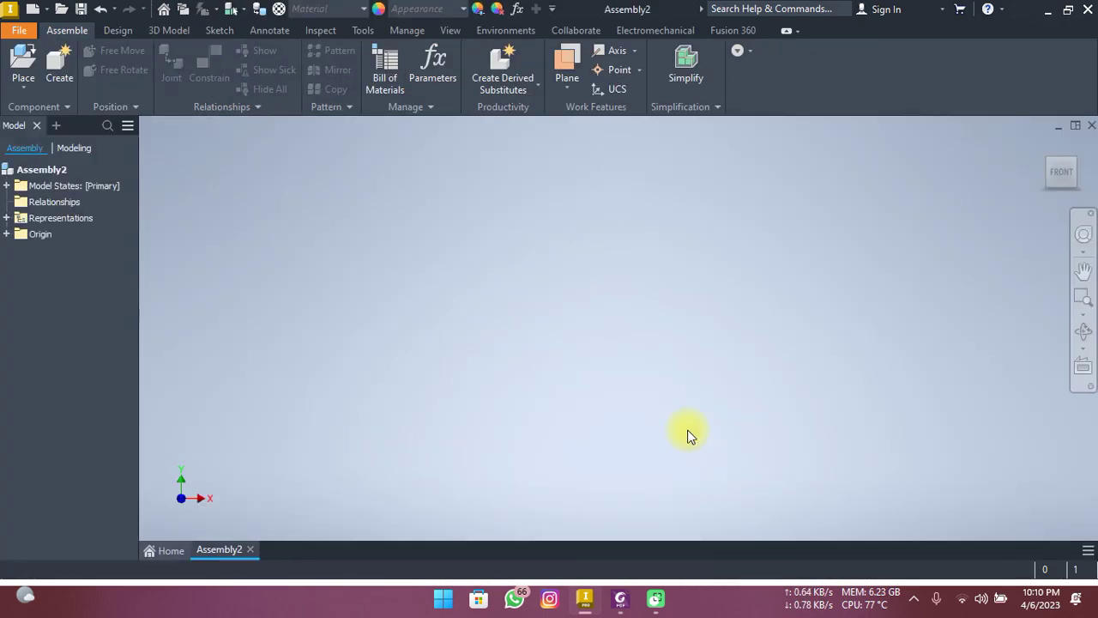
Create an in-place component named frame, based on the assembly's XY Plane
{"action": "left_click", "coordinate": [55, 61]}
{"action": "key", "text": "BackSpace"}
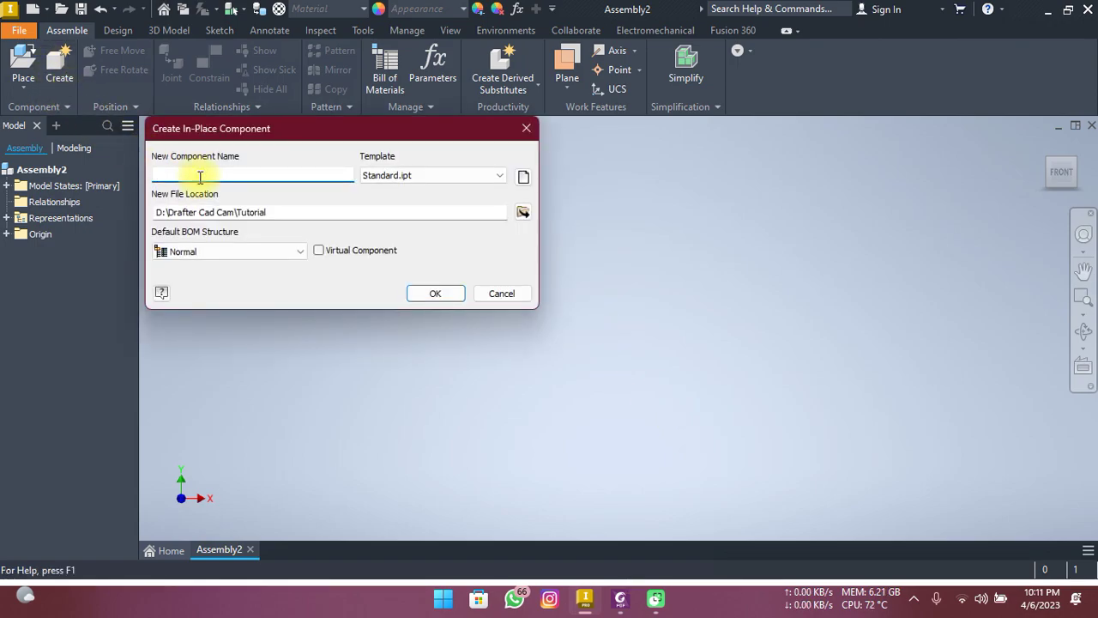
{"action": "type", "text": "frame"}
{"action": "left_click", "coordinate": [435, 293]}
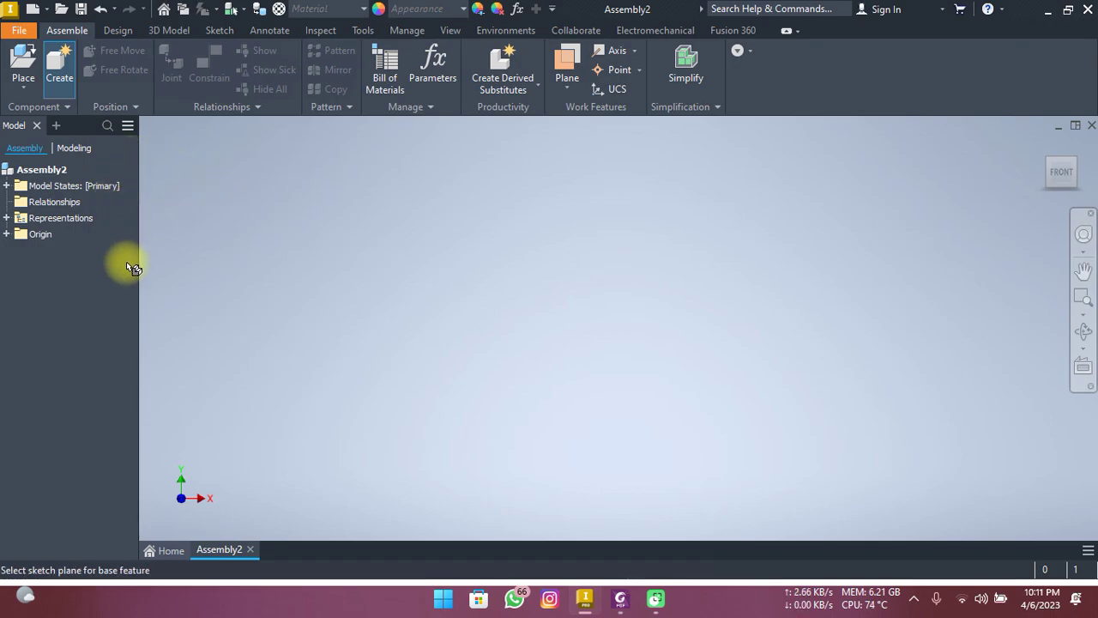
{"action": "left_click", "coordinate": [7, 233]}
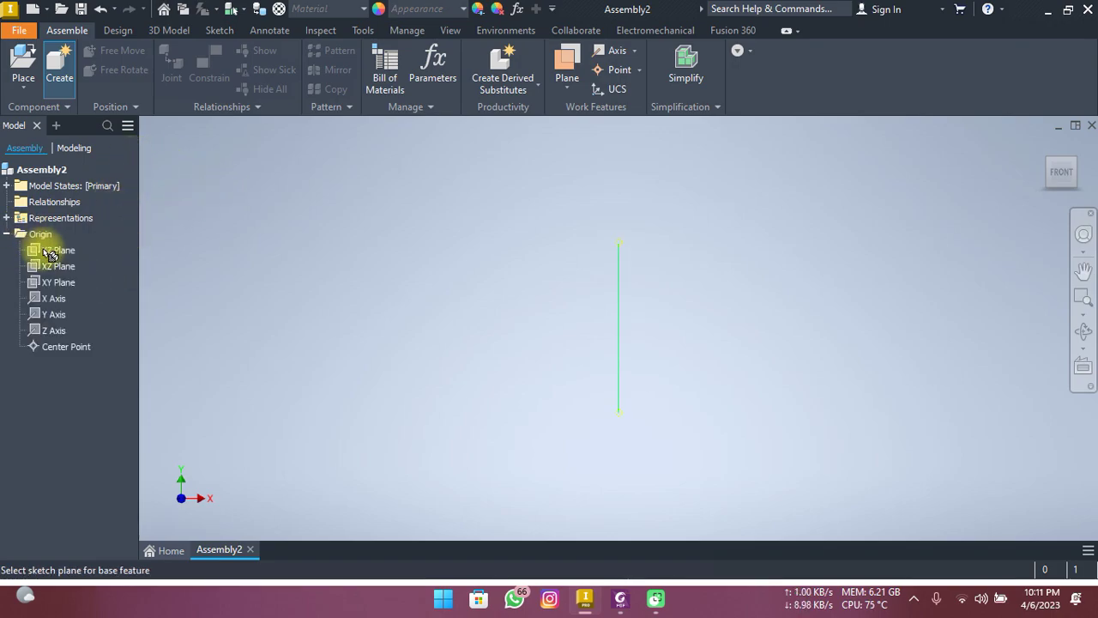
{"action": "left_click", "coordinate": [57, 283]}
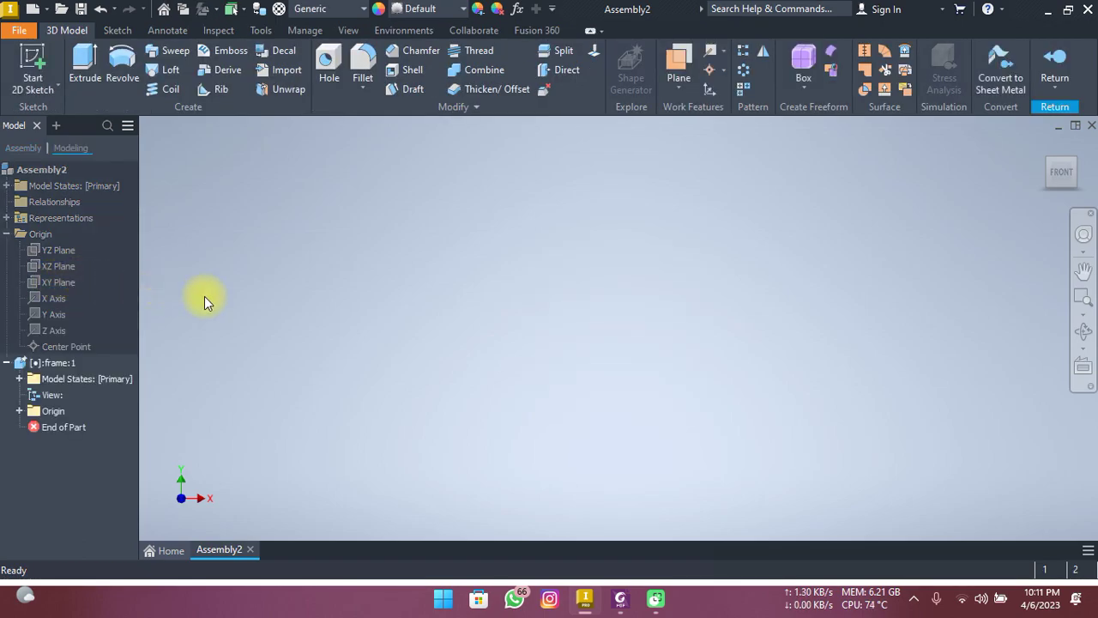
{"action": "left_click", "coordinate": [33, 57]}
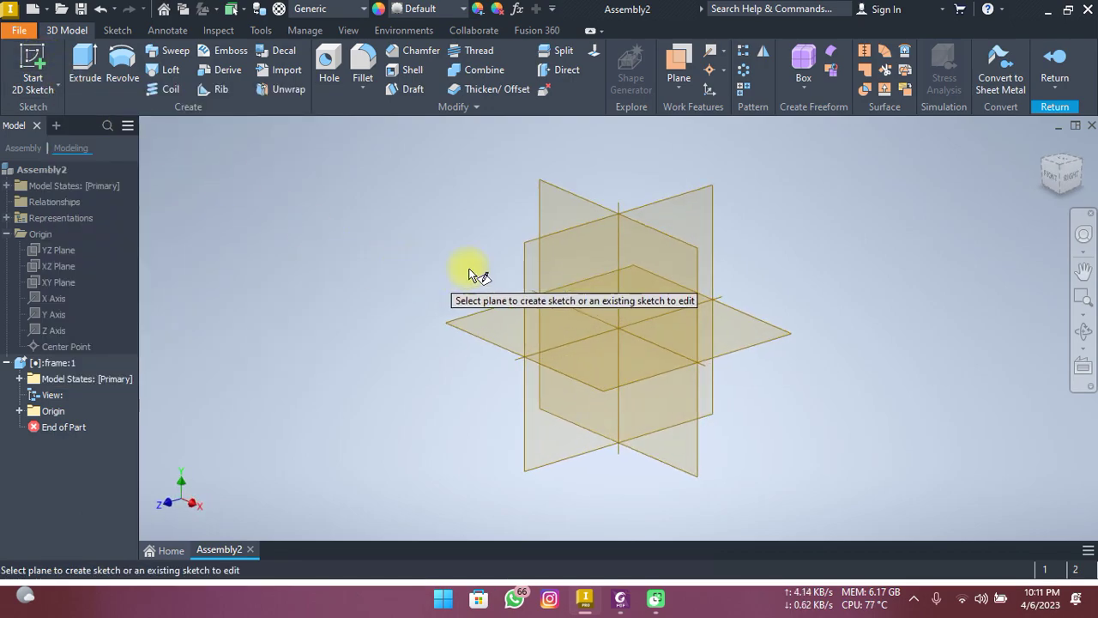
On the XY Plane, draw a two-point center rectangle centred on the origin
{"action": "left_click", "coordinate": [553, 207]}
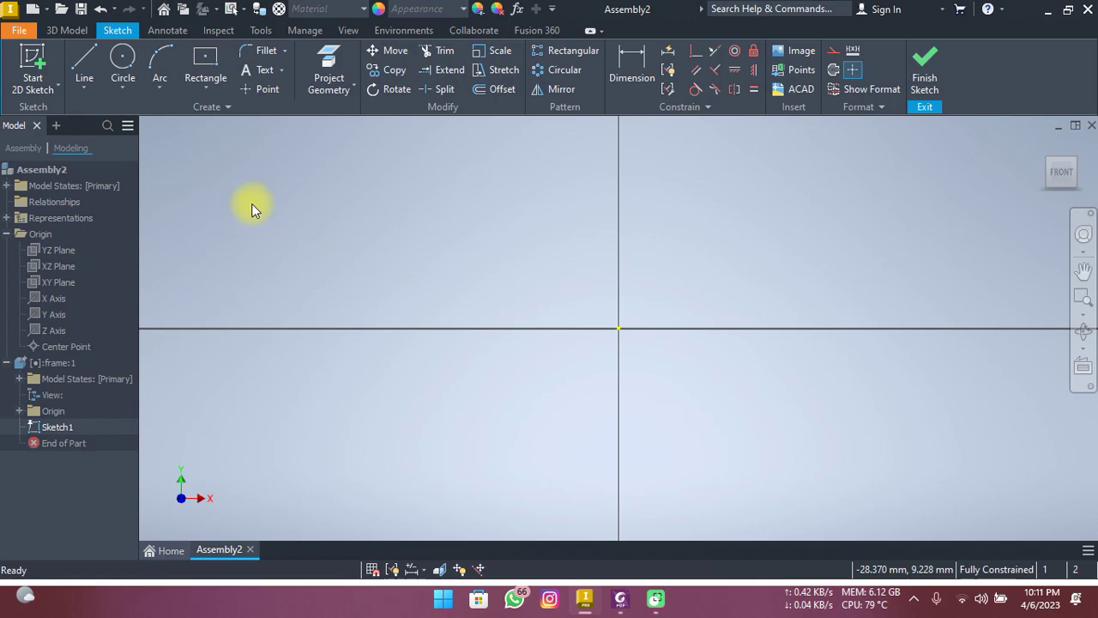
{"action": "left_click", "coordinate": [215, 90]}
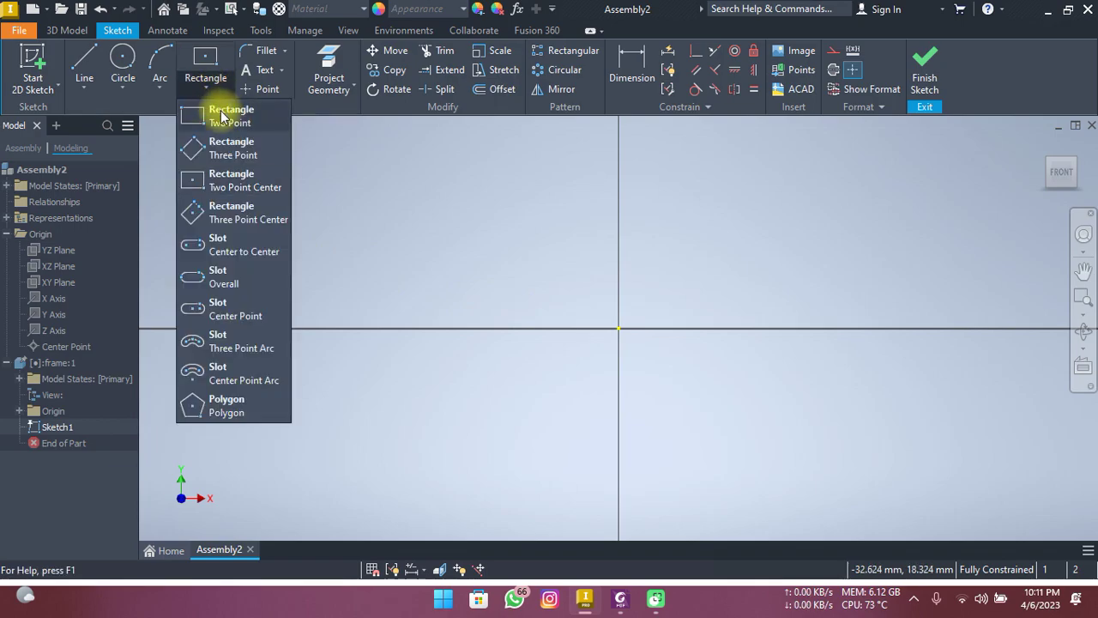
{"action": "left_click", "coordinate": [243, 197]}
{"action": "left_click", "coordinate": [618, 328]}
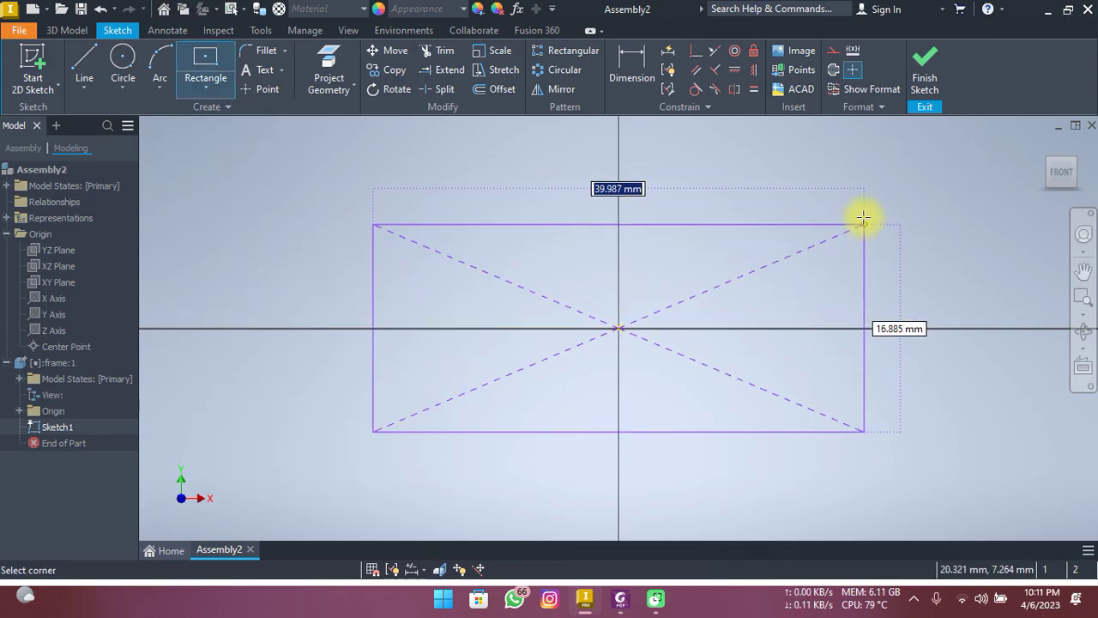
{"action": "left_click", "coordinate": [847, 212]}
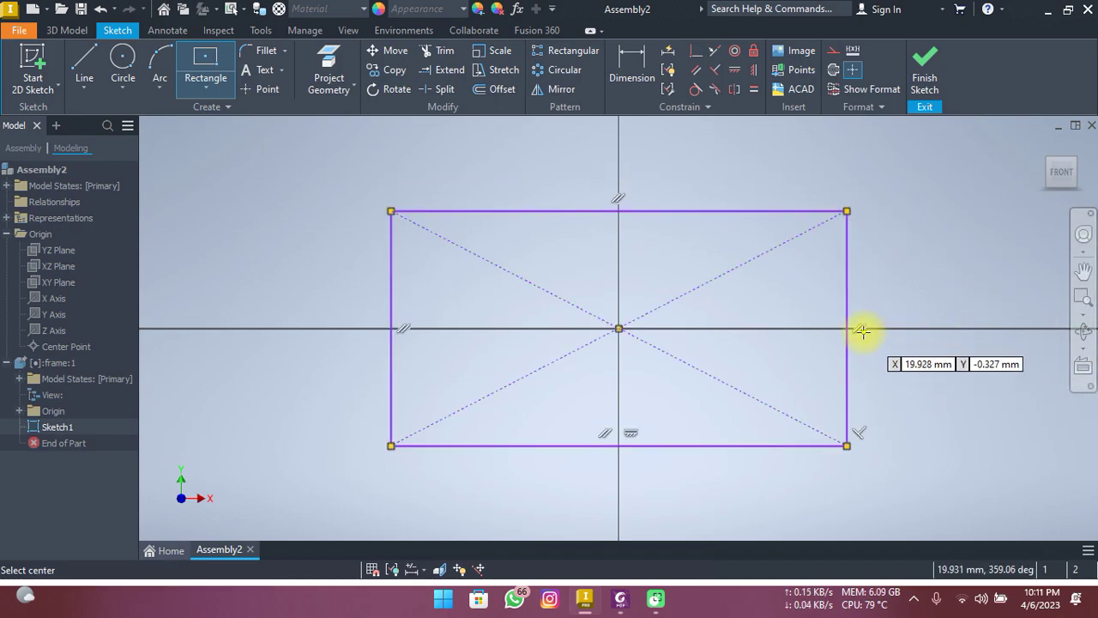
Dimension the rectangle 2500 mm wide and 1500 mm tall
{"action": "key", "text": "d"}
{"action": "left_click", "coordinate": [709, 212]}
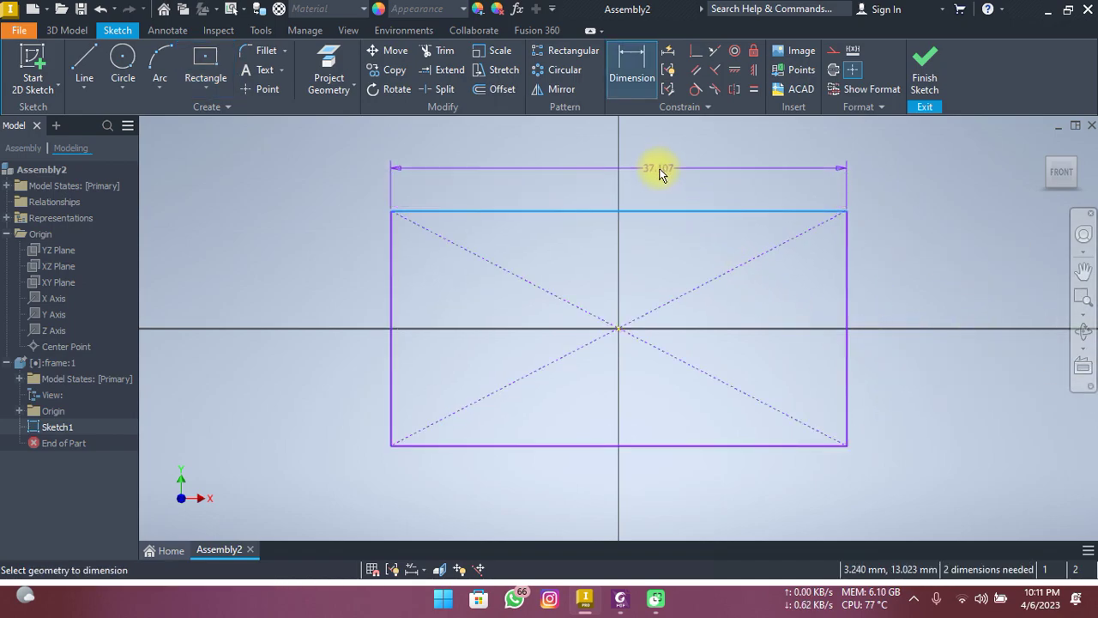
{"action": "left_click", "coordinate": [659, 173]}
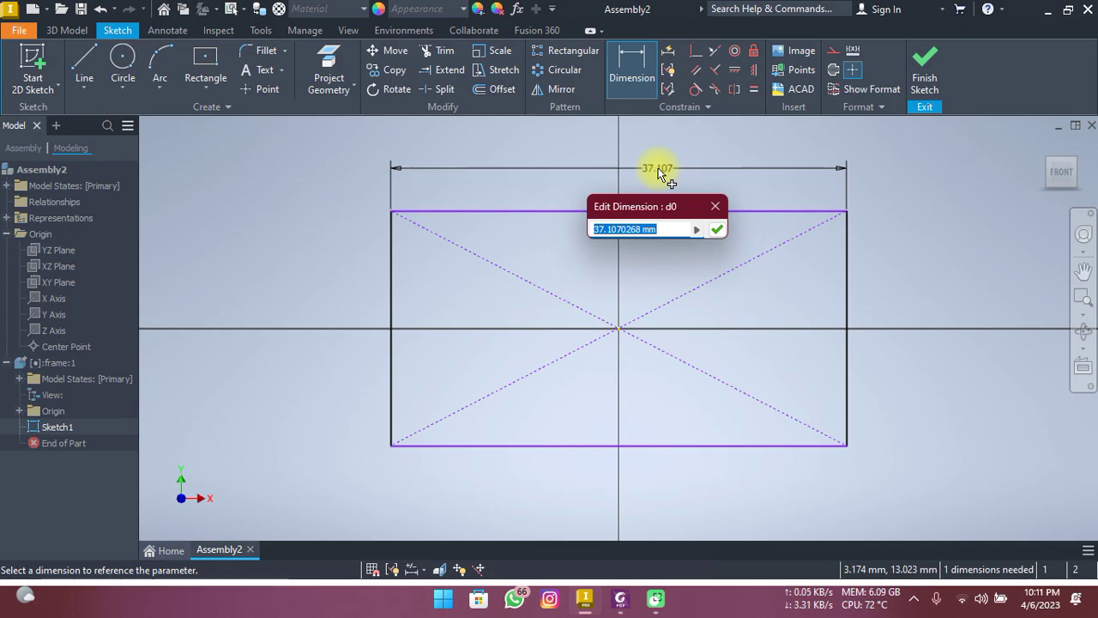
{"action": "type", "text": "2500"}
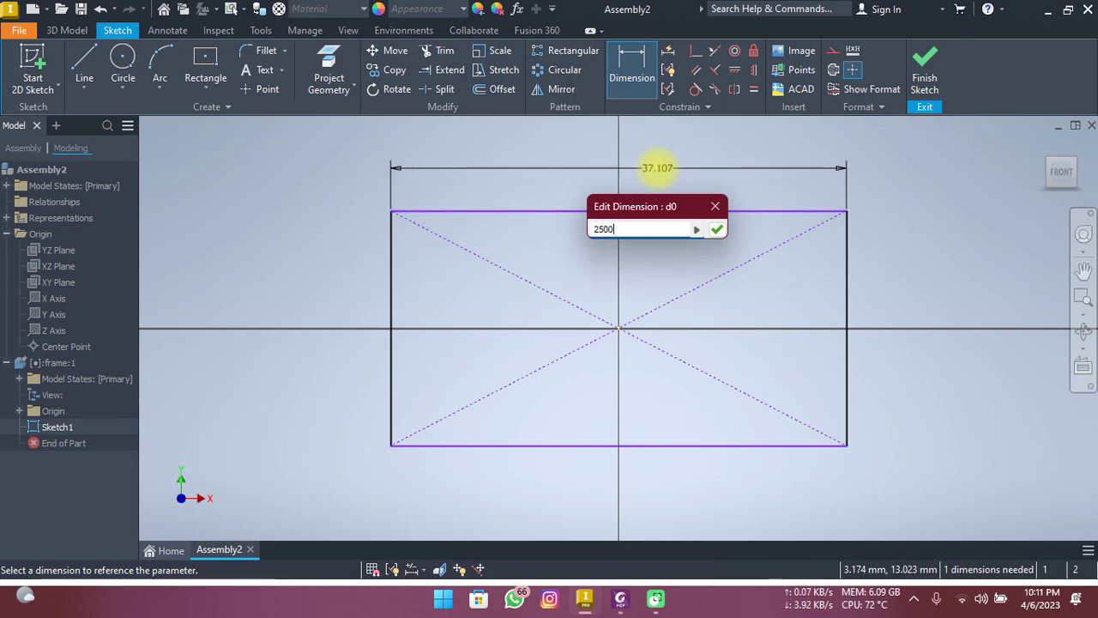
{"action": "key", "text": "Return"}
{"action": "left_click", "coordinate": [1055, 176]}
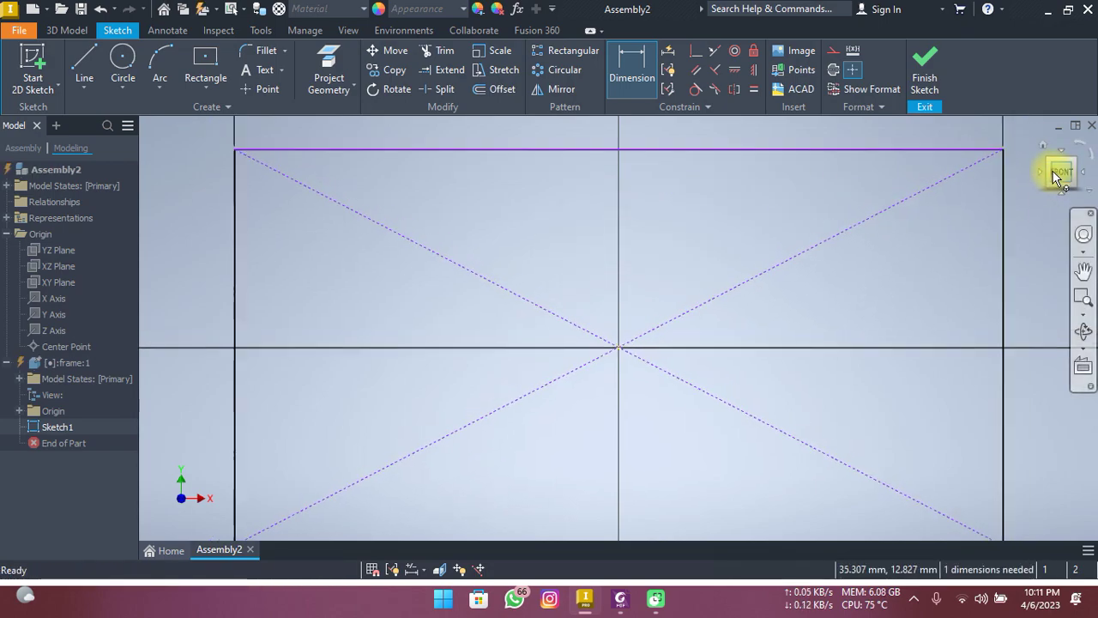
{"action": "left_click", "coordinate": [795, 335]}
{"action": "left_click", "coordinate": [841, 342]}
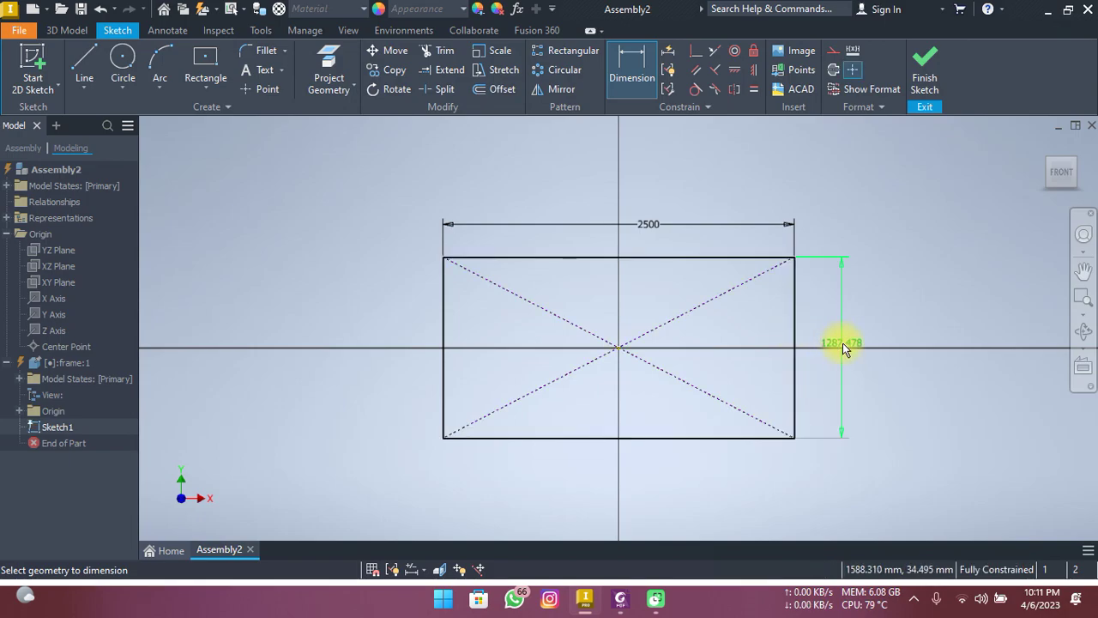
{"action": "type", "text": "1500"}
{"action": "key", "text": "Return"}
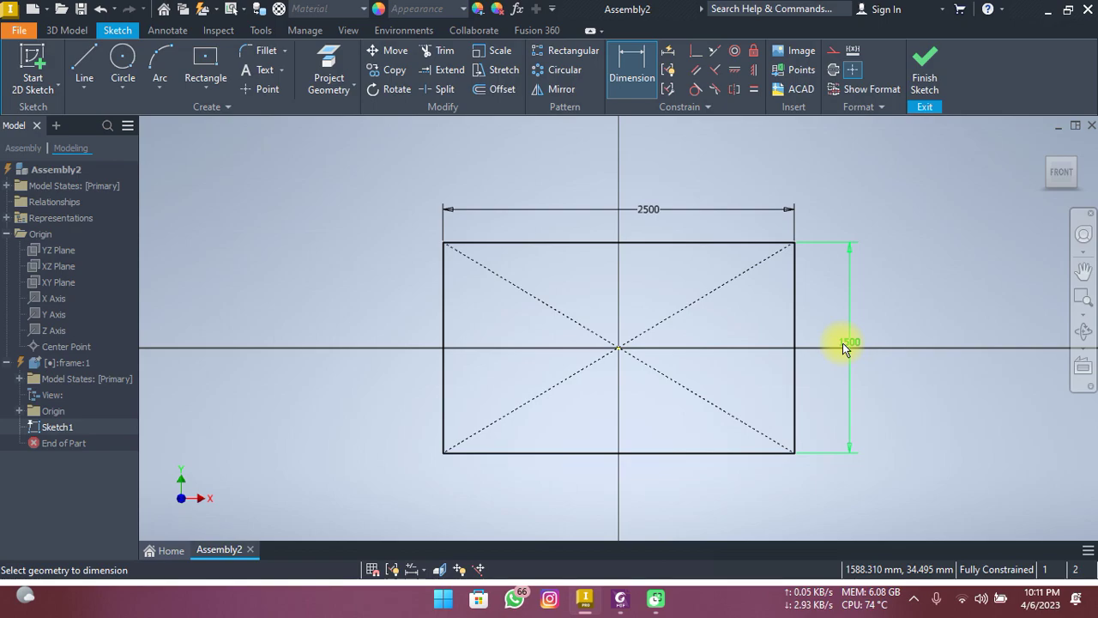
{"action": "left_click", "coordinate": [70, 30]}
Extrude Sketch1's rectangle 700 mm into Extrusion1, then return to the Assembly2 level
{"action": "left_click", "coordinate": [84, 60]}
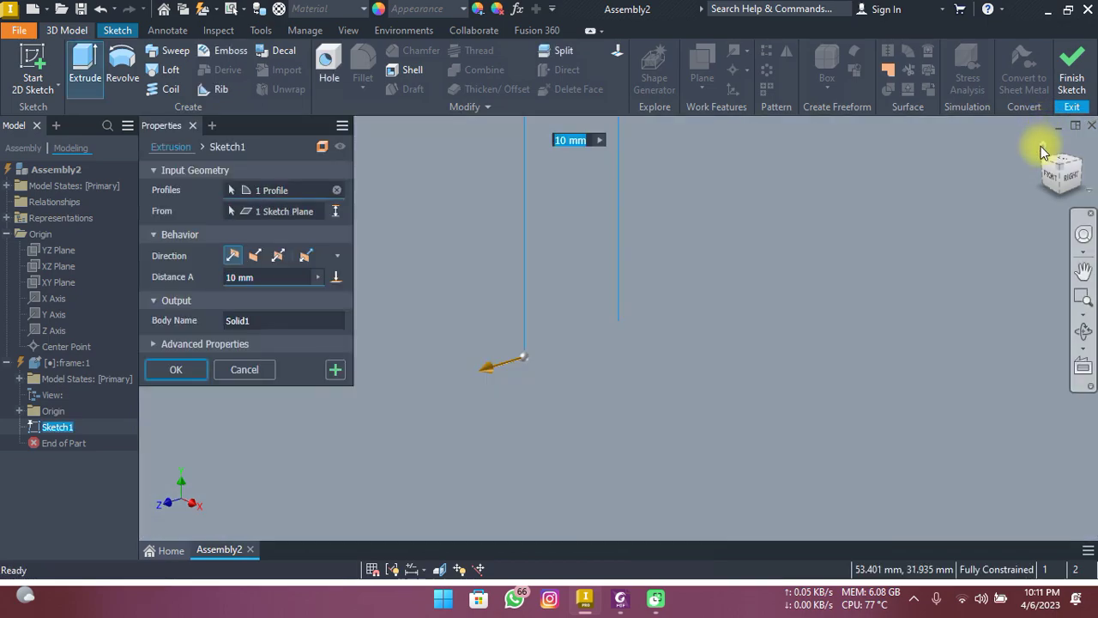
{"action": "left_click", "coordinate": [1040, 146]}
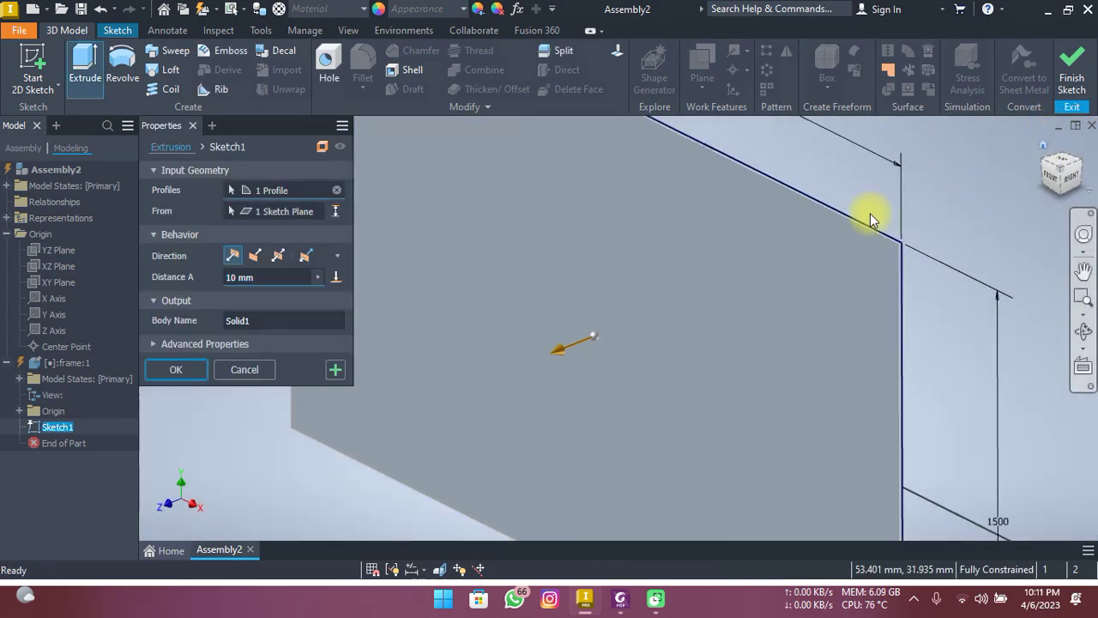
{"action": "type", "text": "700"}
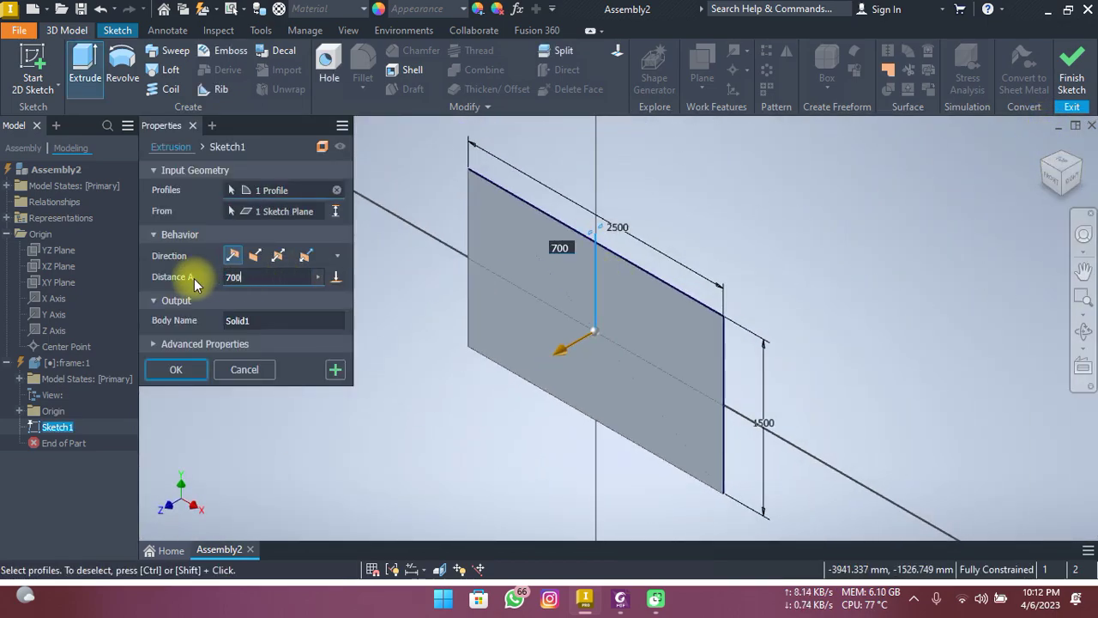
{"action": "left_click", "coordinate": [198, 369]}
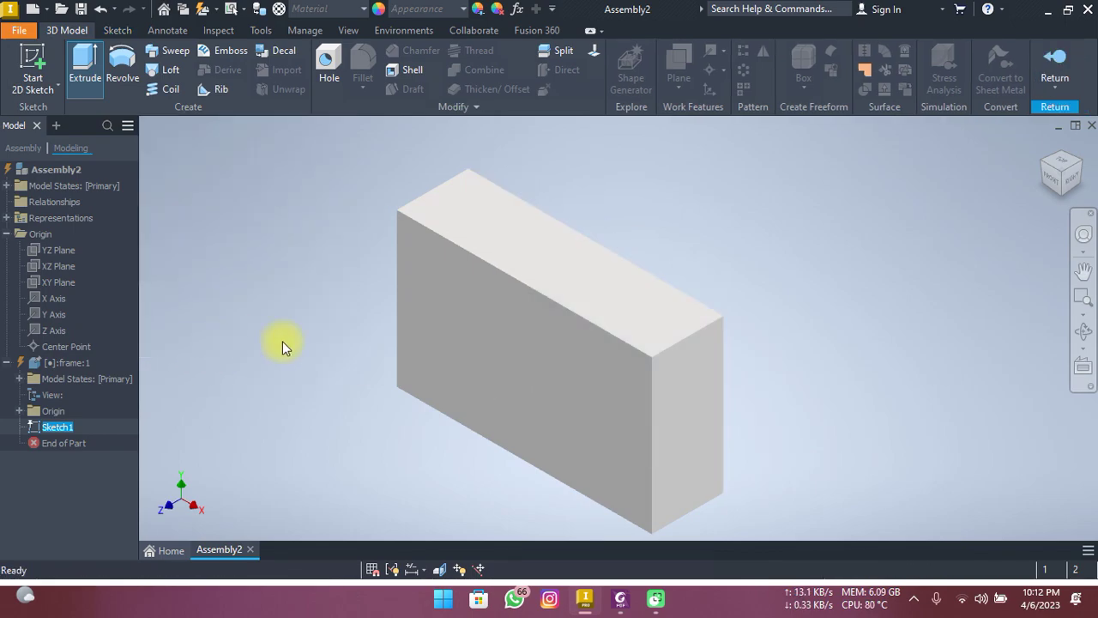
{"action": "mouse_move", "coordinate": [678, 241]}
{"action": "middle_mouse_down", "text": "shift"}
{"action": "mouse_move", "coordinate": [657, 363]}
{"action": "mouse_move", "coordinate": [564, 331]}
{"action": "mouse_move", "coordinate": [510, 277]}
{"action": "mouse_move", "coordinate": [627, 263]}
{"action": "mouse_move", "coordinate": [725, 335]}
{"action": "middle_mouse_up", "text": "shift"}
{"action": "scroll", "coordinate": [654, 364], "scroll_direction": "down", "scroll_amount": 4}
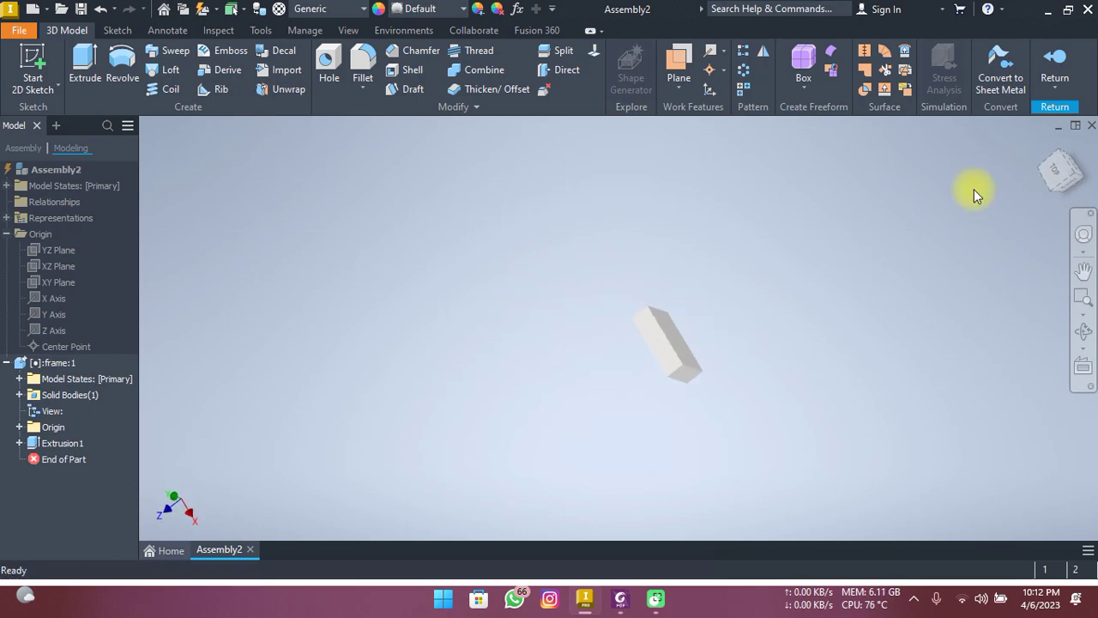
{"action": "left_click", "coordinate": [1054, 62]}
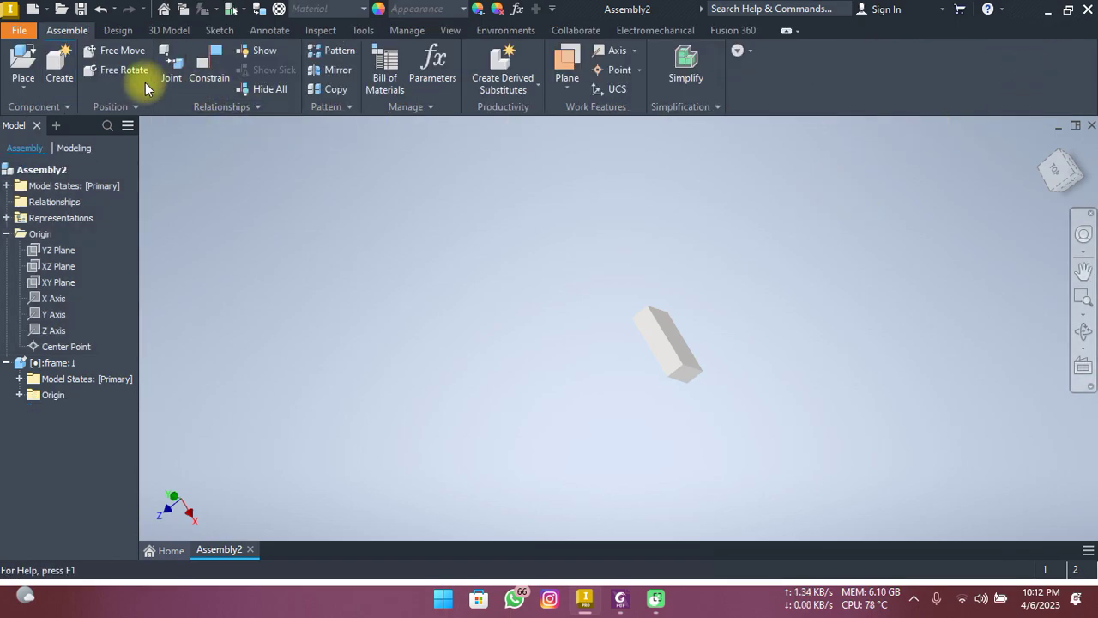
{"action": "left_click", "coordinate": [118, 30]}
{"action": "scroll", "coordinate": [593, 265], "scroll_direction": "down", "scroll_amount": 3}
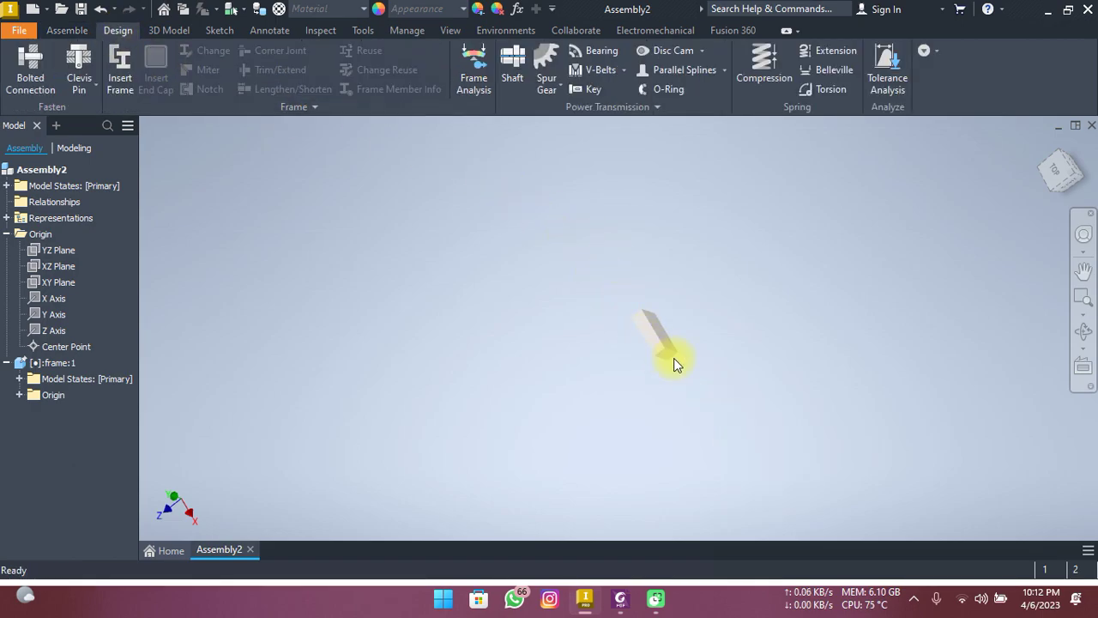
{"action": "mouse_move", "coordinate": [729, 427]}
{"action": "middle_mouse_down"}
{"action": "mouse_move", "coordinate": [658, 280]}
{"action": "mouse_move", "coordinate": [671, 285]}
{"action": "middle_mouse_up"}
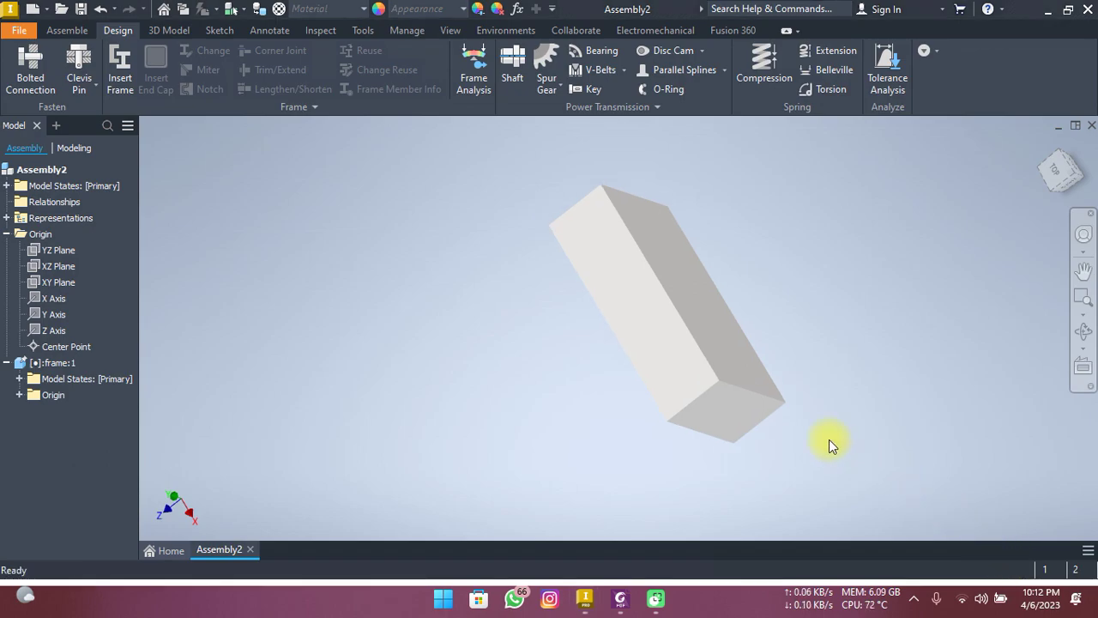
{"action": "left_click", "coordinate": [755, 382]}
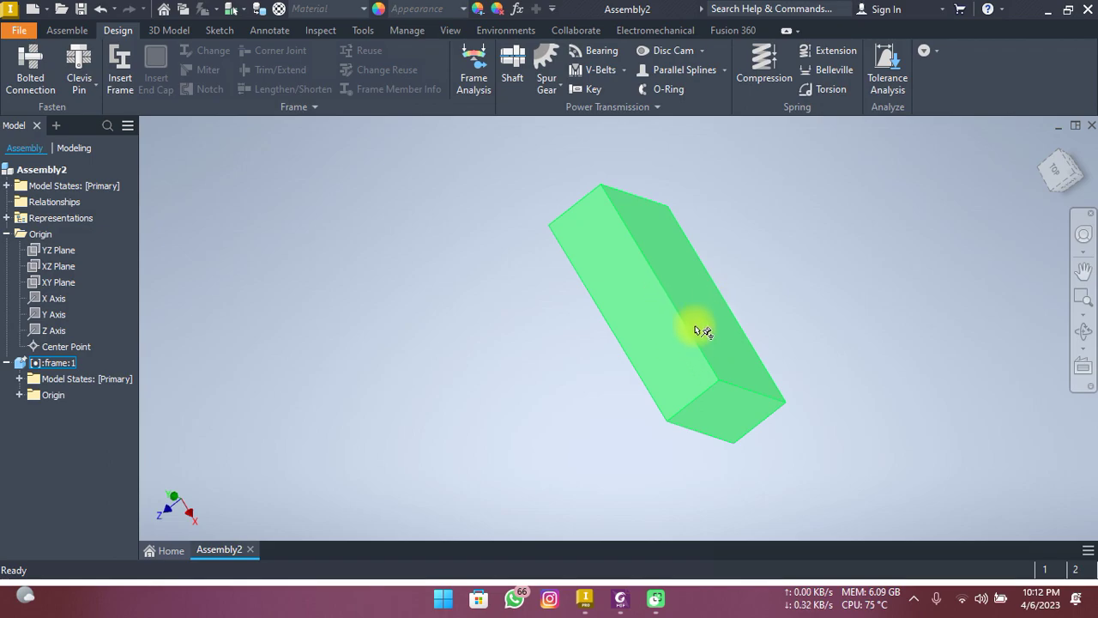
{"action": "left_click", "coordinate": [724, 266]}
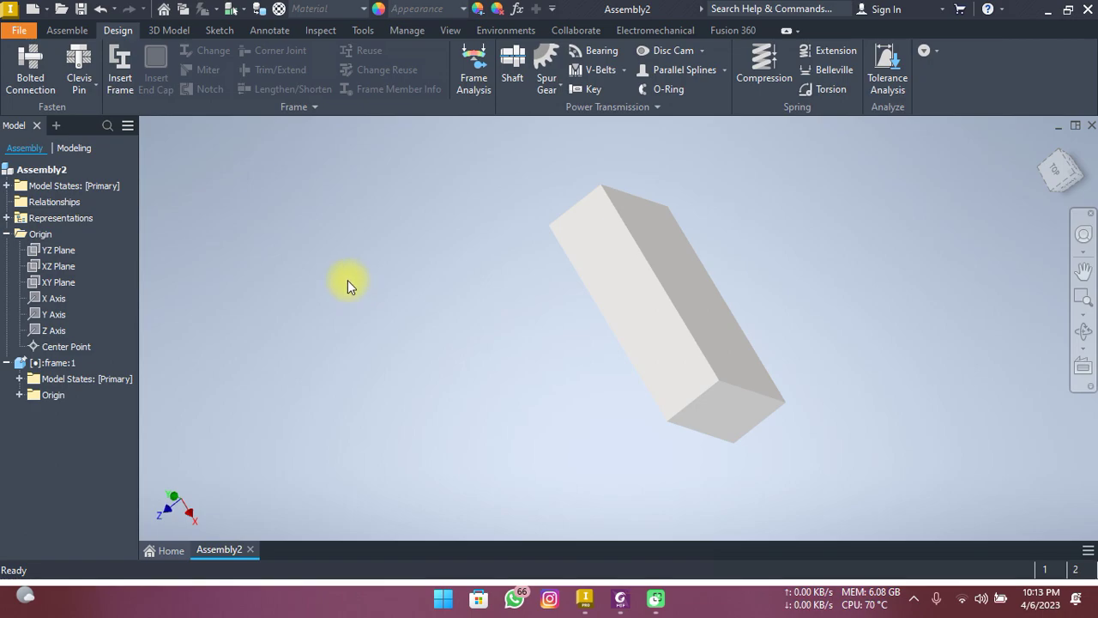
{"action": "left_click", "coordinate": [124, 81]}
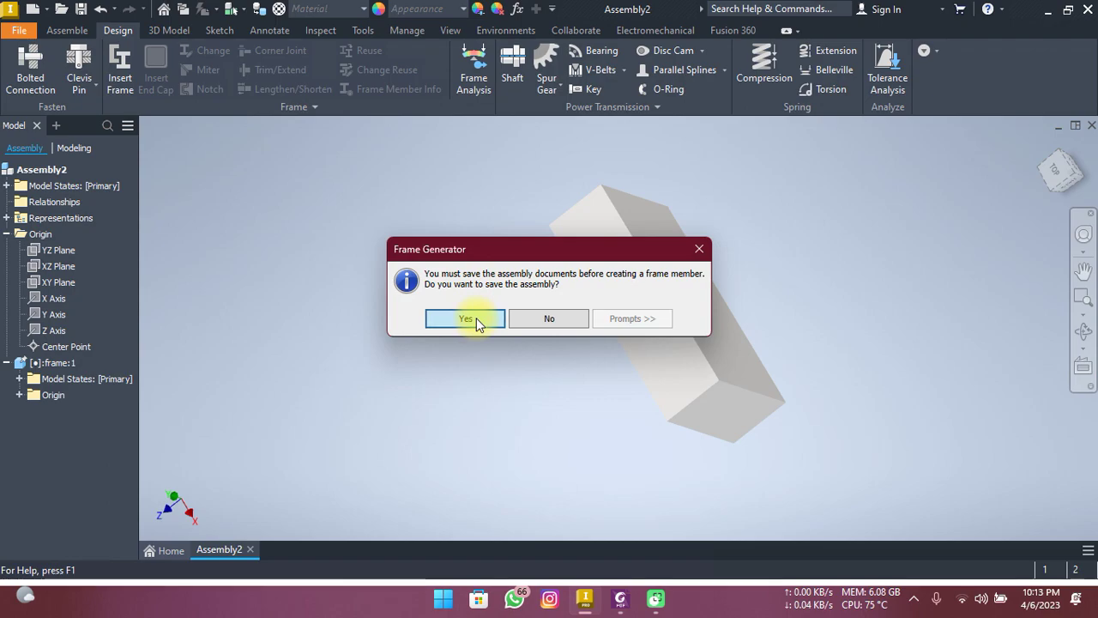
Save the assembly as 'Table tutorial', confirming Table tutorial.iam and frame.ipt
{"action": "left_click", "coordinate": [476, 319]}
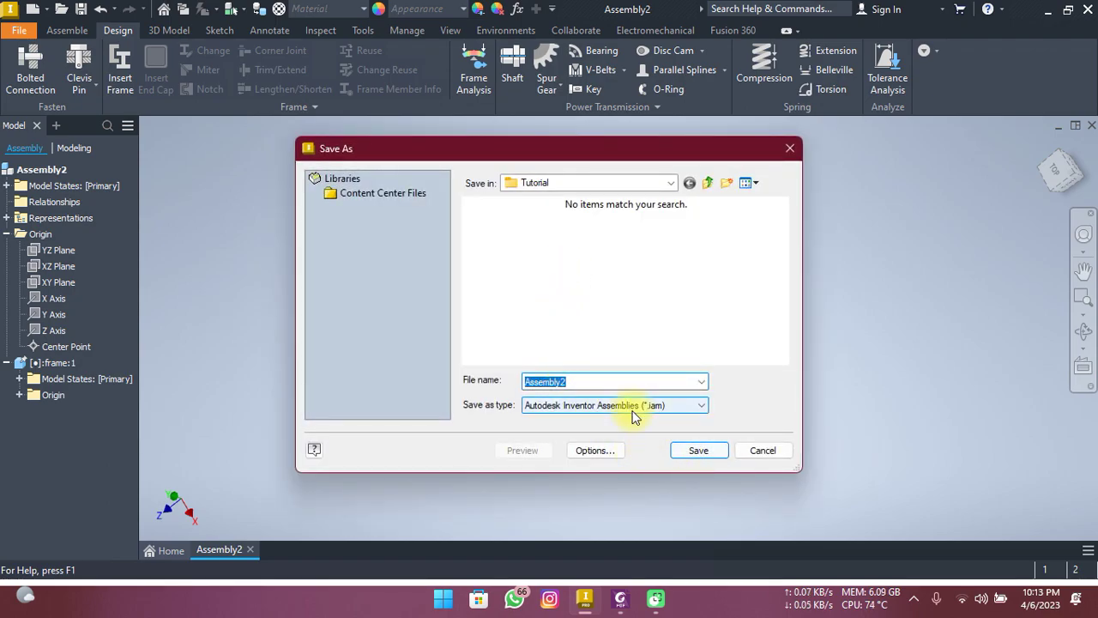
{"action": "key", "text": "BackSpace"}
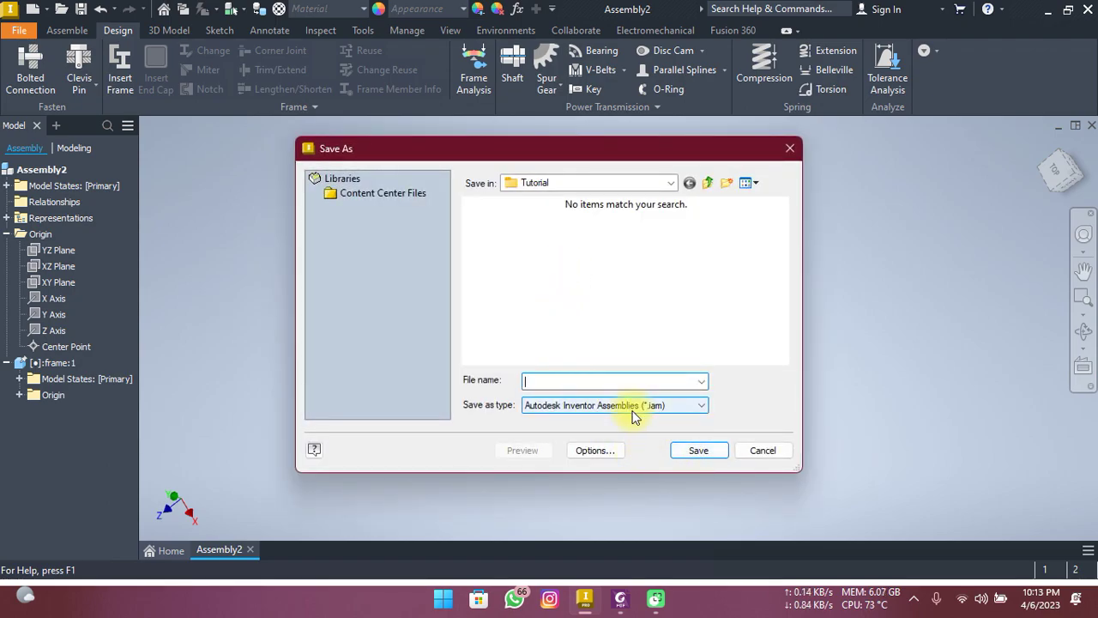
{"action": "type", "text": "f"}
{"action": "key", "text": "BackSpace"}
{"action": "type", "text": "Table t"}
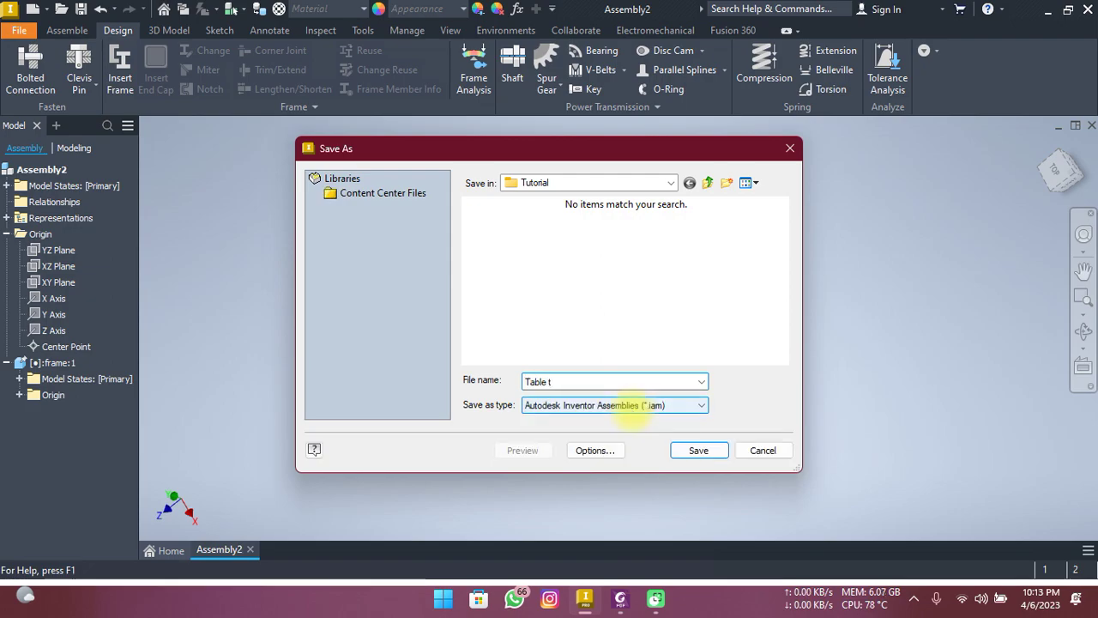
{"action": "type", "text": "orial"}
{"action": "key", "text": "Return"}
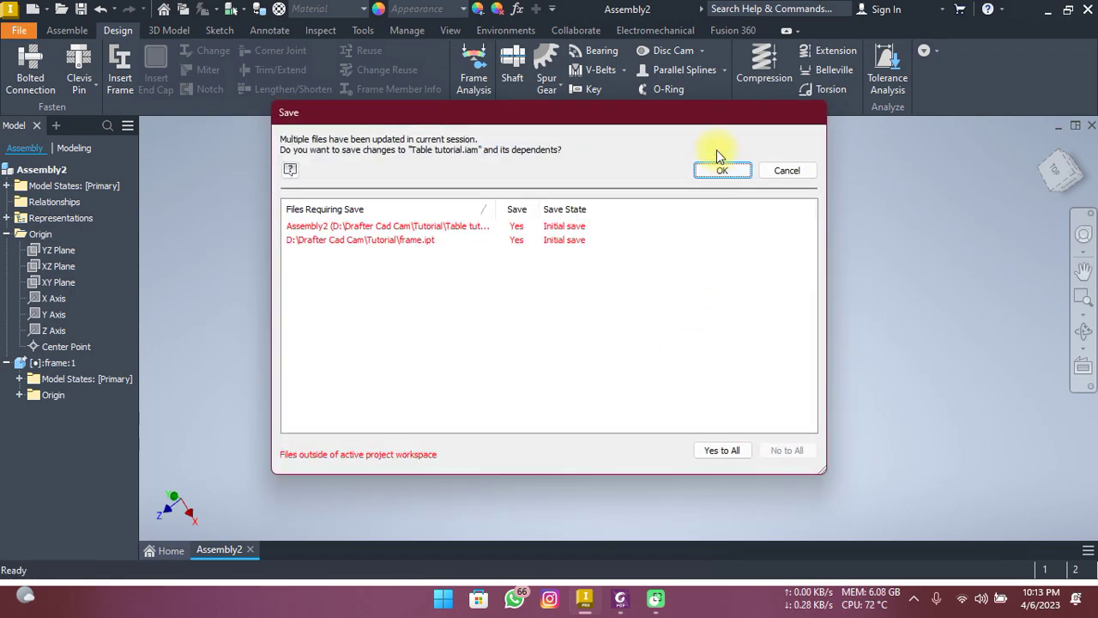
{"action": "left_click", "coordinate": [722, 169]}
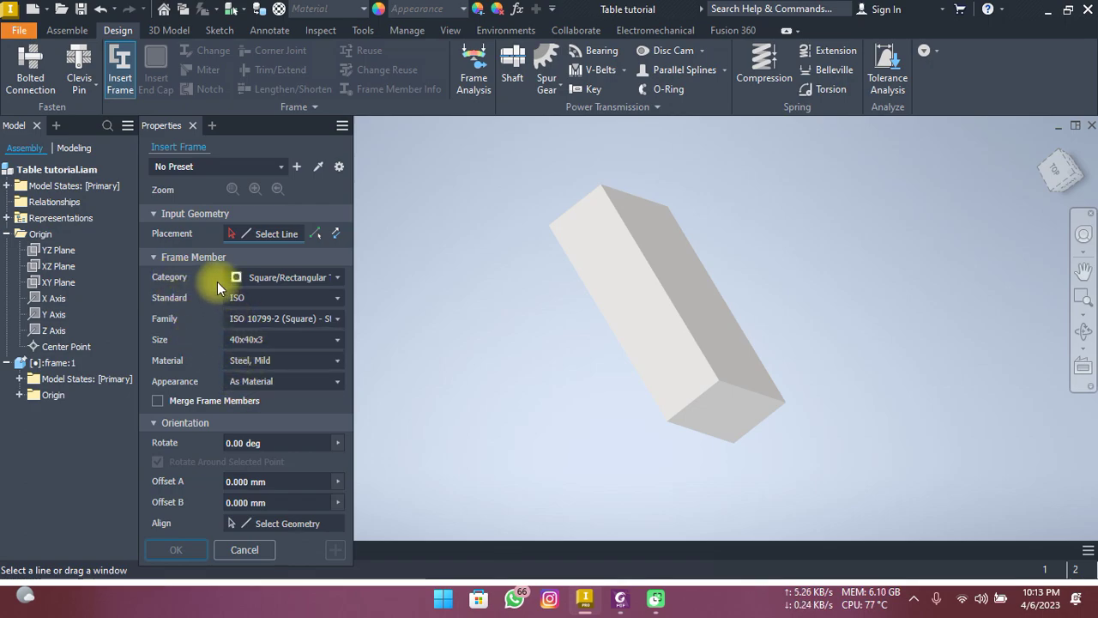
Set the frame profile to Square/Rectangular Tubes, ISO 10799-2 (Square), size 40x40x3
{"action": "left_click", "coordinate": [251, 279]}
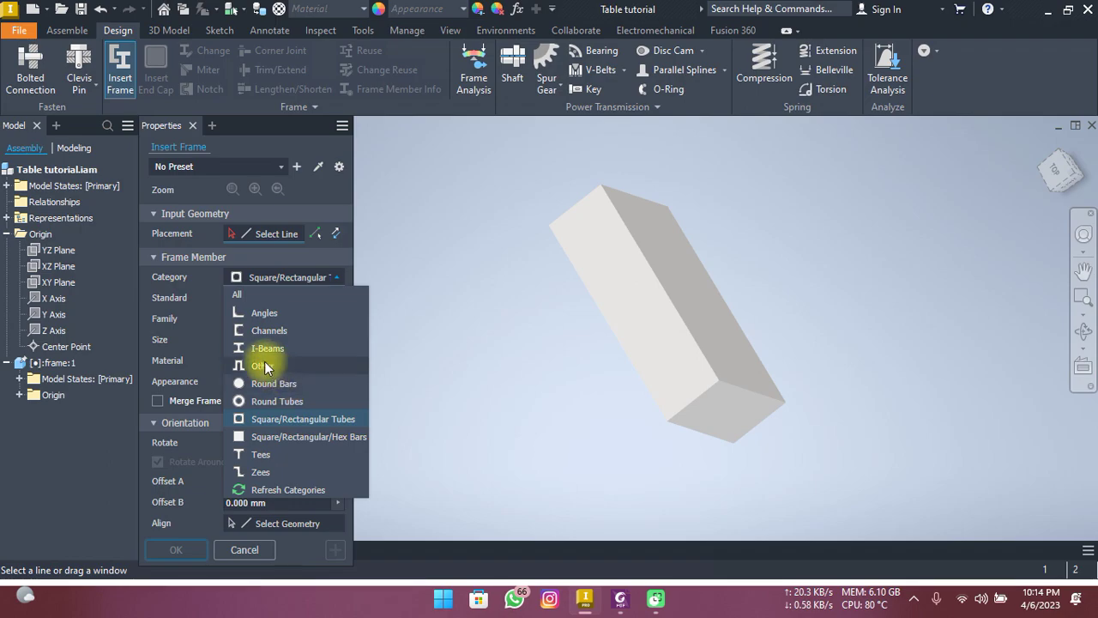
{"action": "left_click", "coordinate": [291, 419]}
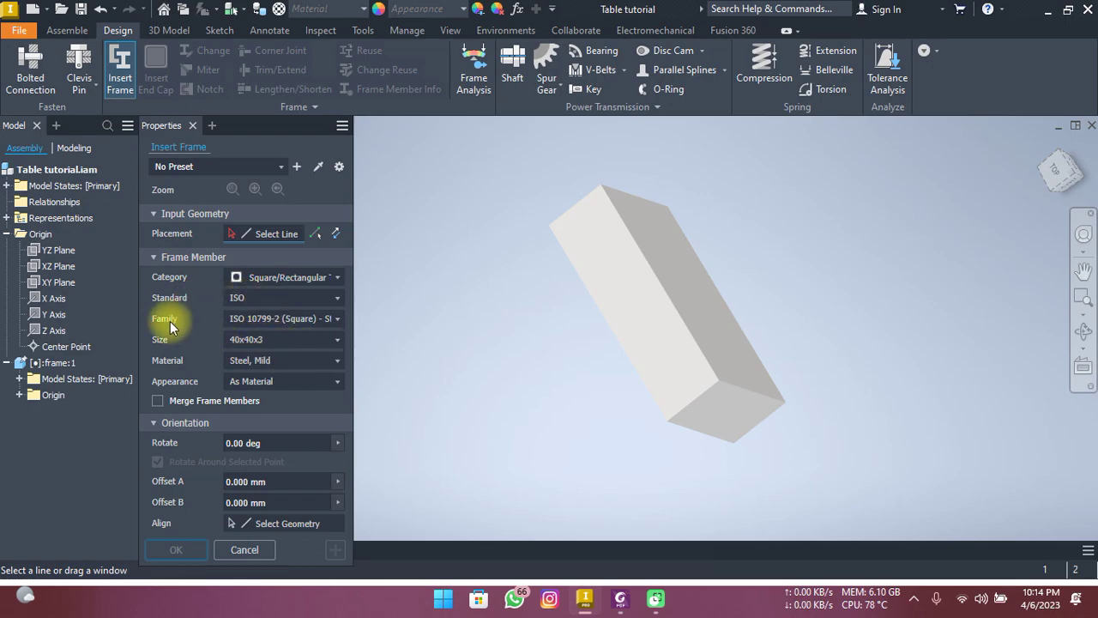
{"action": "left_click", "coordinate": [248, 320]}
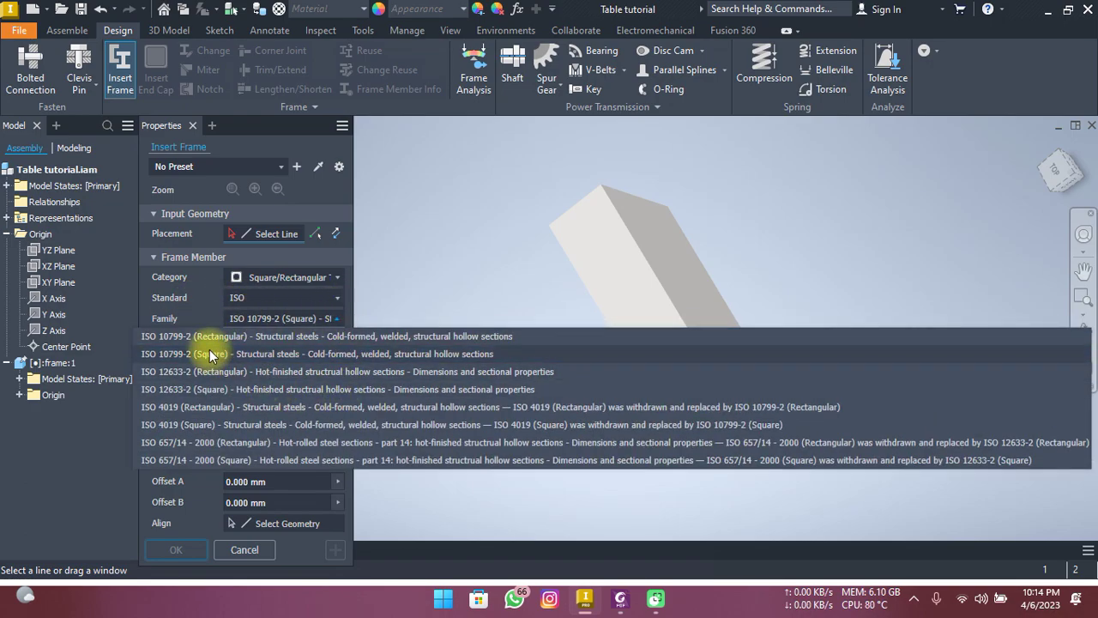
{"action": "left_click", "coordinate": [295, 354]}
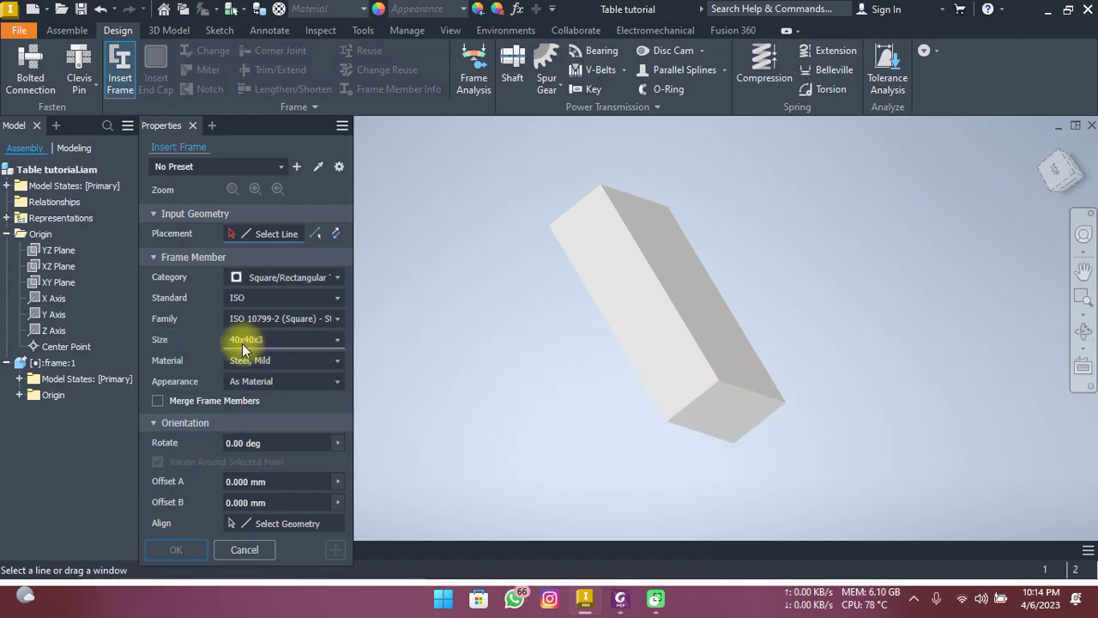
{"action": "left_click", "coordinate": [253, 346]}
{"action": "scroll", "coordinate": [249, 399], "scroll_direction": "up", "scroll_amount": 1}
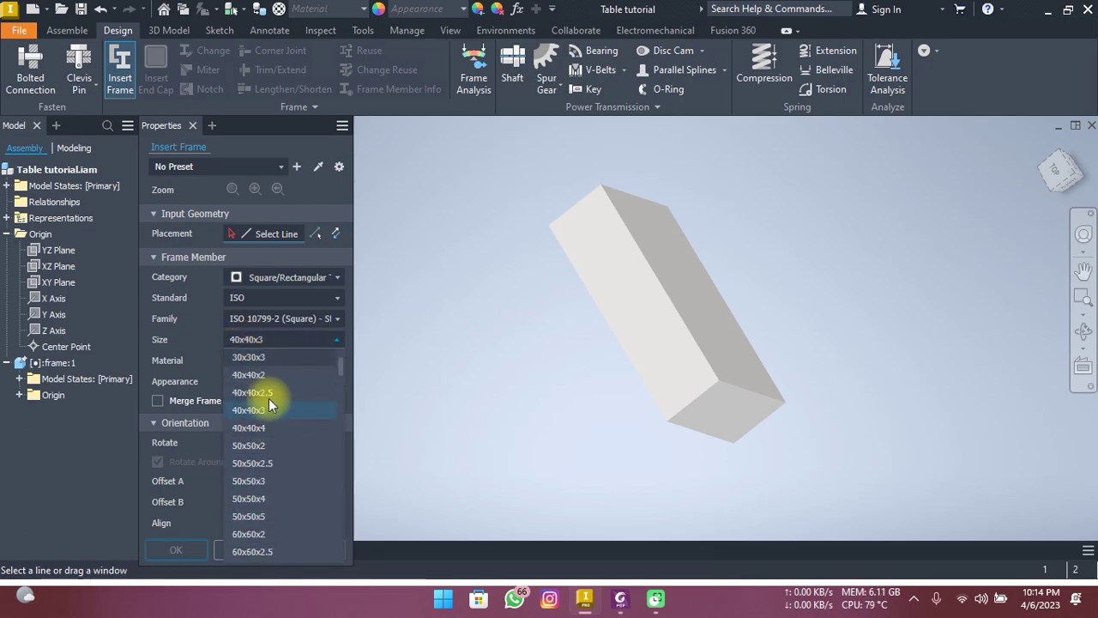
{"action": "left_click", "coordinate": [299, 410]}
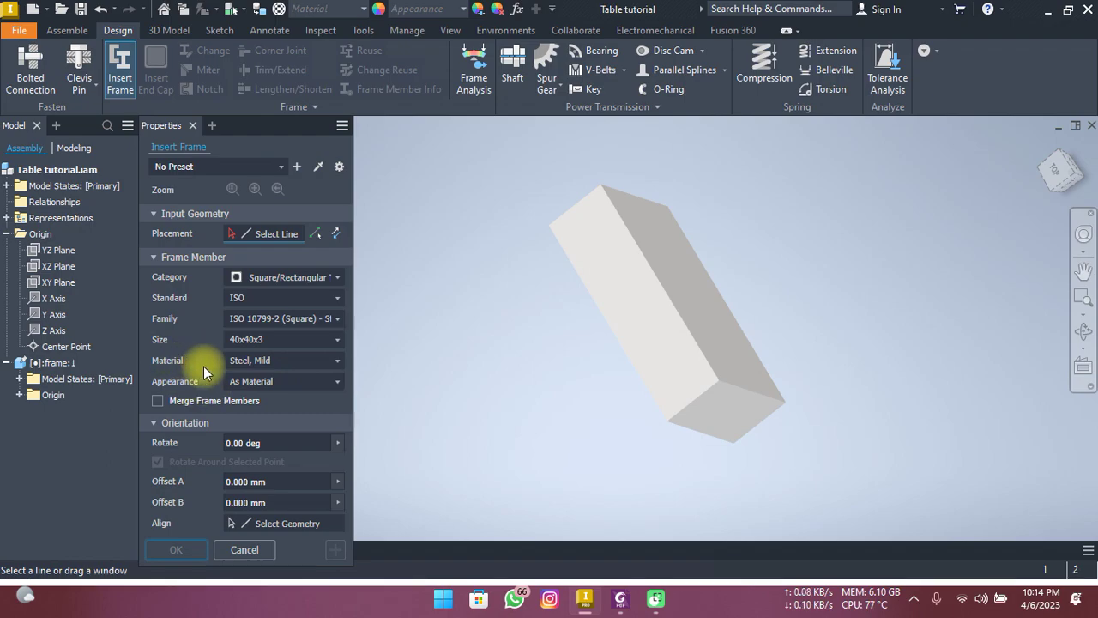
Set material to Steel, Mild, Welded, appearance As Material, and enable Merge Frame Members
{"action": "left_click", "coordinate": [255, 363]}
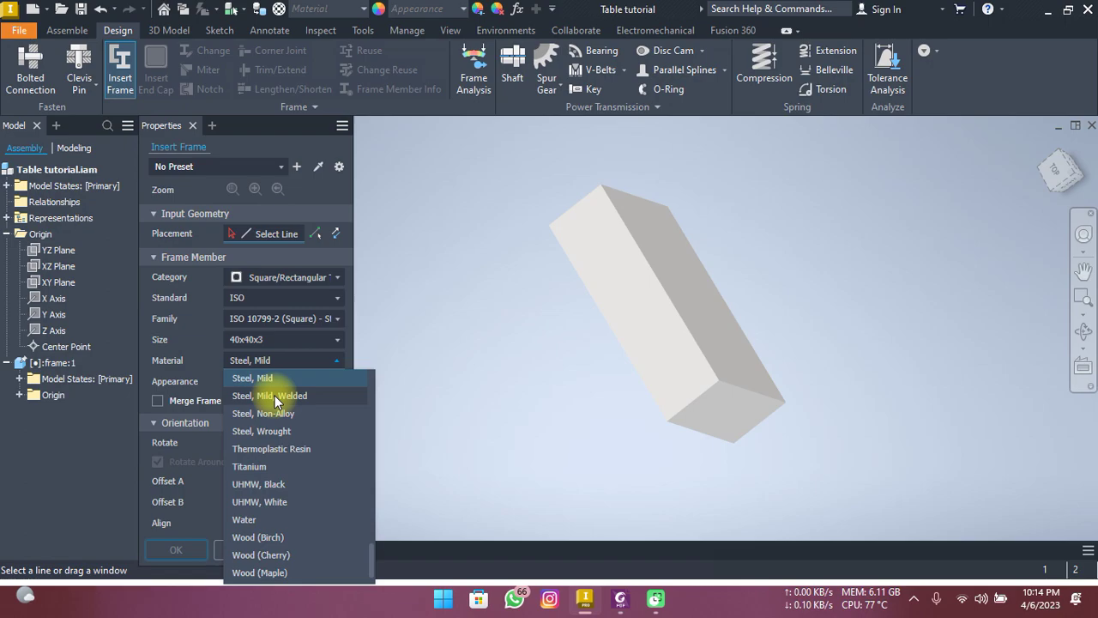
{"action": "left_click", "coordinate": [275, 395]}
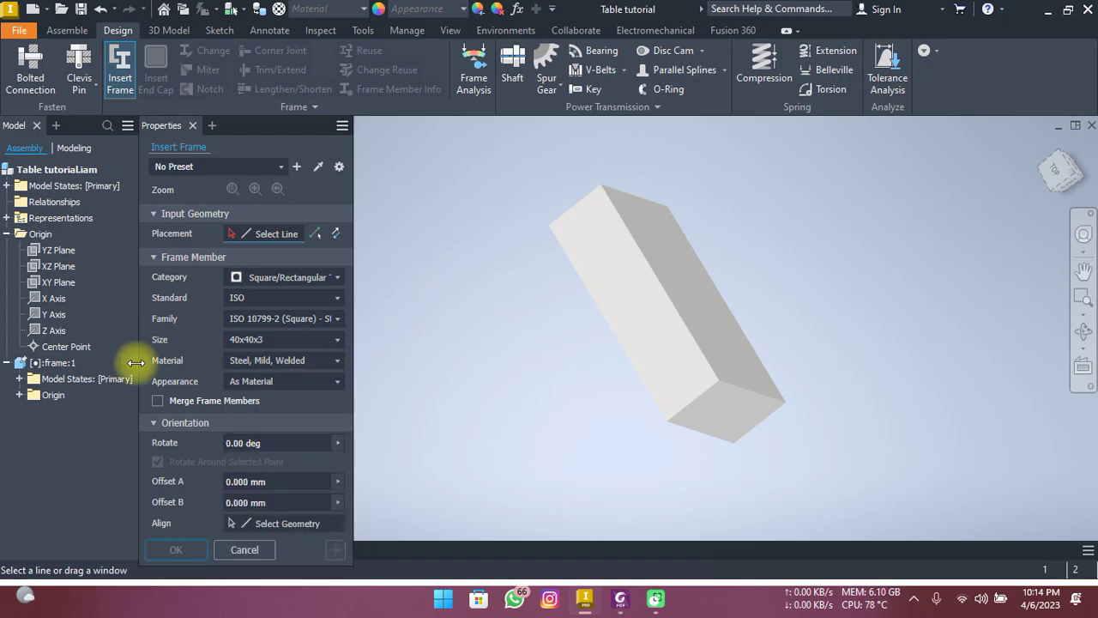
{"action": "left_click", "coordinate": [242, 386]}
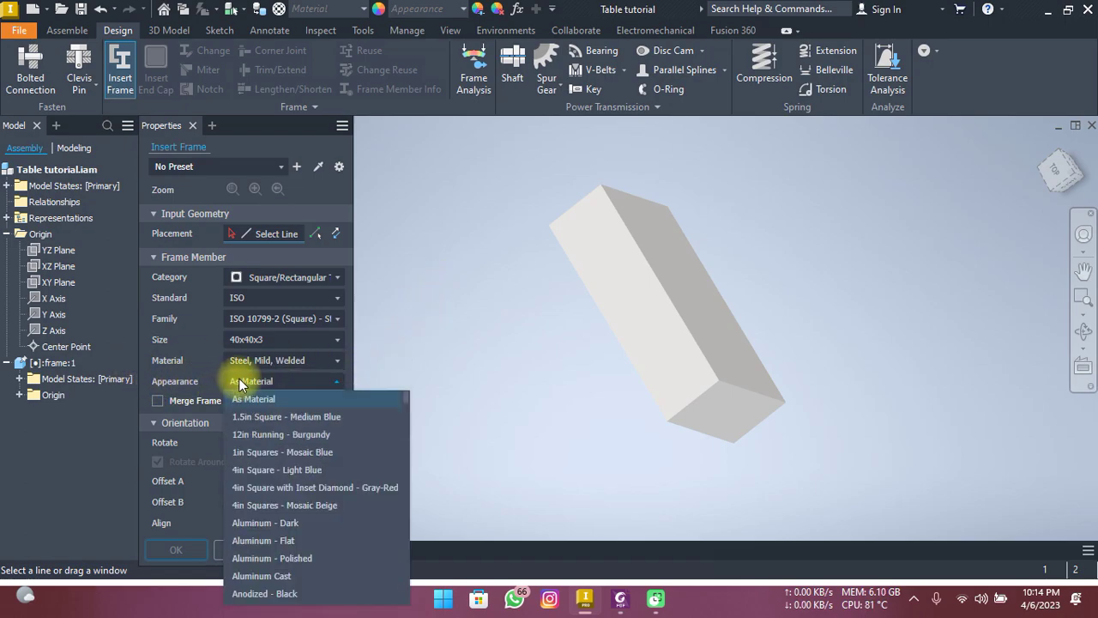
{"action": "left_click", "coordinate": [242, 398]}
{"action": "left_click", "coordinate": [157, 400]}
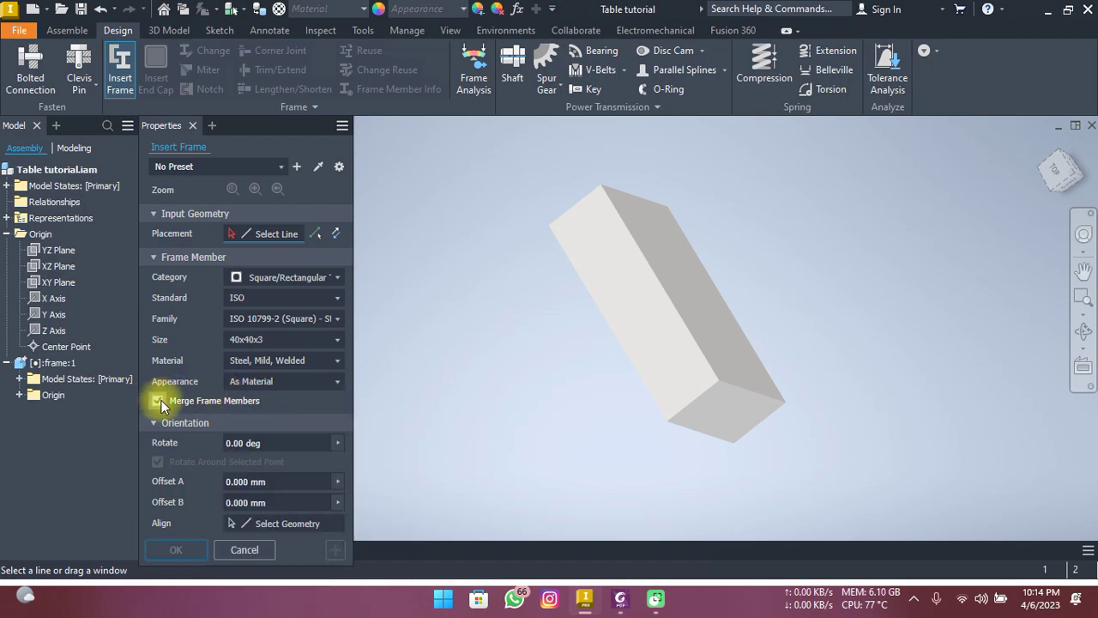
{"action": "scroll", "coordinate": [412, 344], "scroll_direction": "up", "scroll_amount": 2}
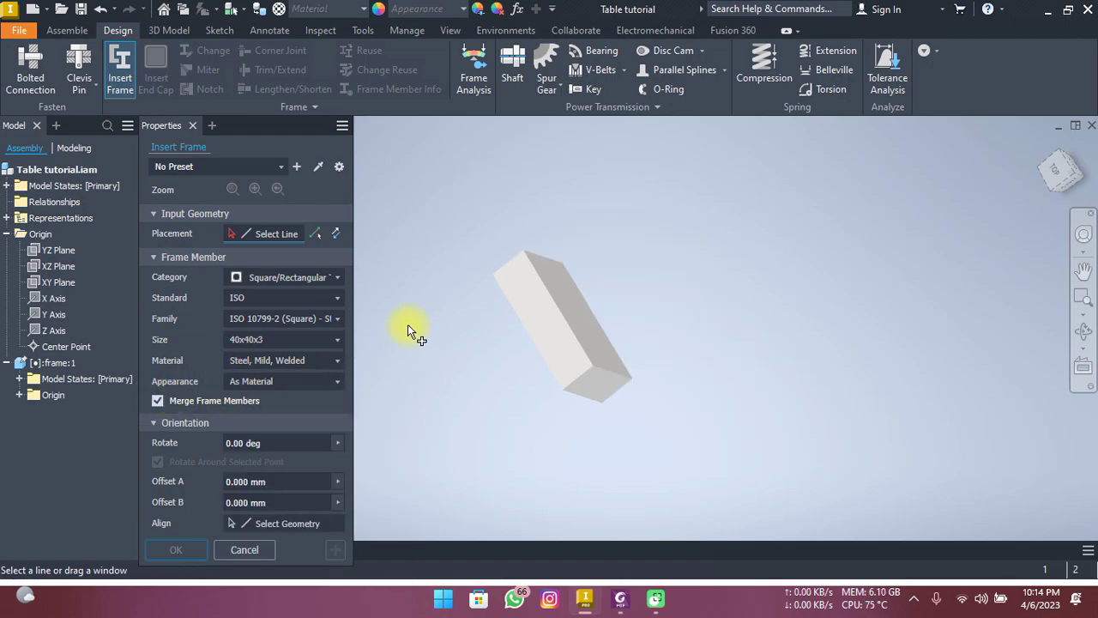
Pick the first five block edges as frame member paths
{"action": "scroll", "coordinate": [454, 303], "scroll_direction": "down", "scroll_amount": 2}
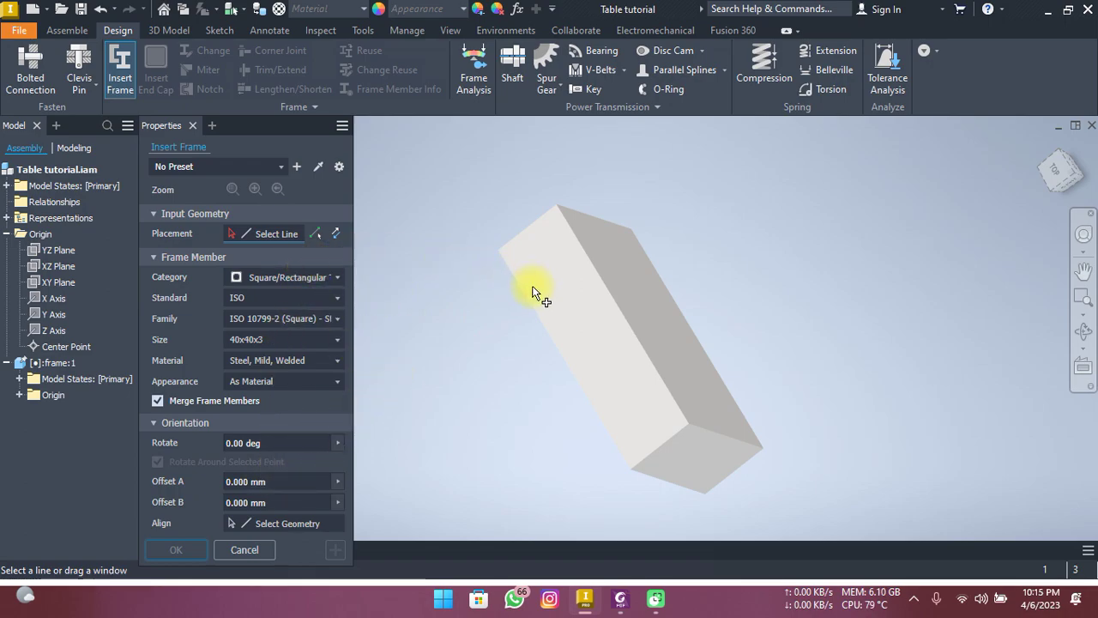
{"action": "mouse_move", "coordinate": [573, 331]}
{"action": "middle_mouse_down", "text": "shift"}
{"action": "mouse_move", "coordinate": [503, 274]}
{"action": "mouse_move", "coordinate": [535, 295]}
{"action": "mouse_move", "coordinate": [576, 282]}
{"action": "middle_mouse_up", "text": "shift"}
{"action": "scroll", "coordinate": [576, 281], "scroll_direction": "down", "scroll_amount": 3}
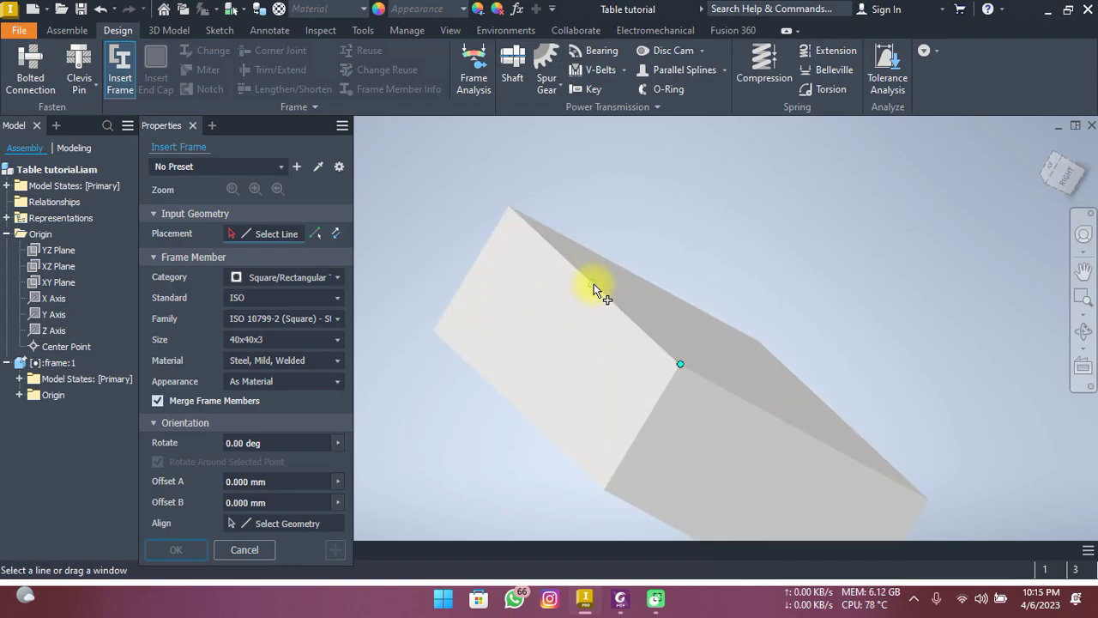
{"action": "mouse_move", "coordinate": [643, 323]}
{"action": "middle_mouse_down", "text": "shift"}
{"action": "mouse_move", "coordinate": [618, 312]}
{"action": "mouse_move", "coordinate": [607, 272]}
{"action": "mouse_move", "coordinate": [627, 317]}
{"action": "mouse_move", "coordinate": [599, 323]}
{"action": "mouse_move", "coordinate": [591, 239]}
{"action": "mouse_move", "coordinate": [569, 245]}
{"action": "mouse_move", "coordinate": [606, 228]}
{"action": "middle_mouse_up", "text": "shift"}
{"action": "left_click", "coordinate": [601, 323]}
{"action": "scroll", "coordinate": [602, 299], "scroll_direction": "up", "scroll_amount": 3}
{"action": "scroll", "coordinate": [591, 238], "scroll_direction": "down", "scroll_amount": 3}
{"action": "scroll", "coordinate": [606, 229], "scroll_direction": "up", "scroll_amount": 3}
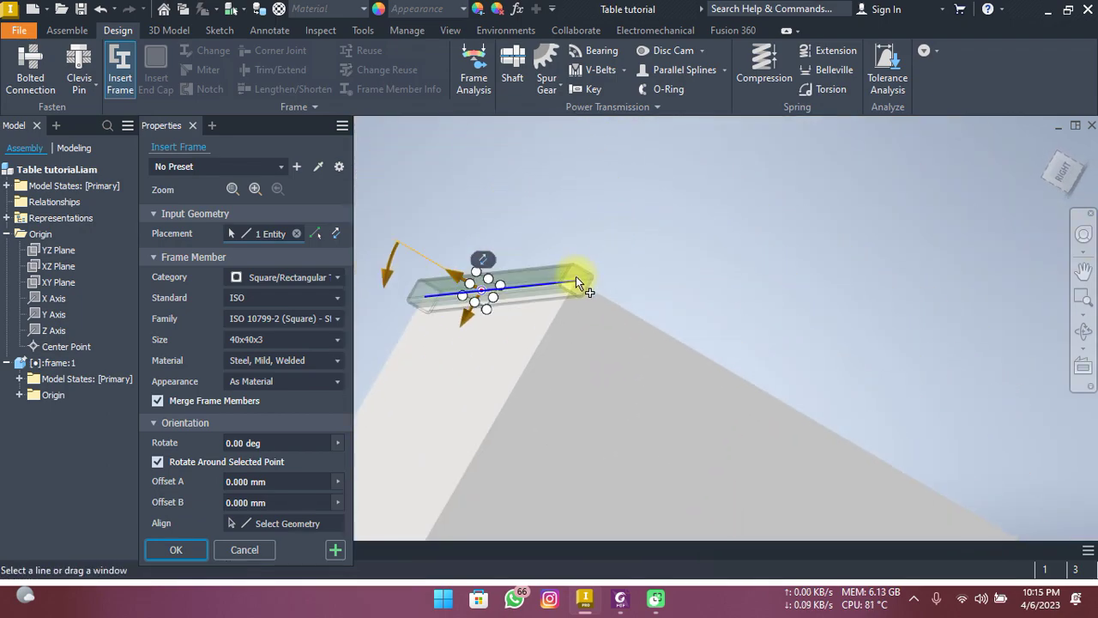
{"action": "middle_click_drag", "start_coordinate": [569, 286], "coordinate": [559, 282], "text": "shift"}
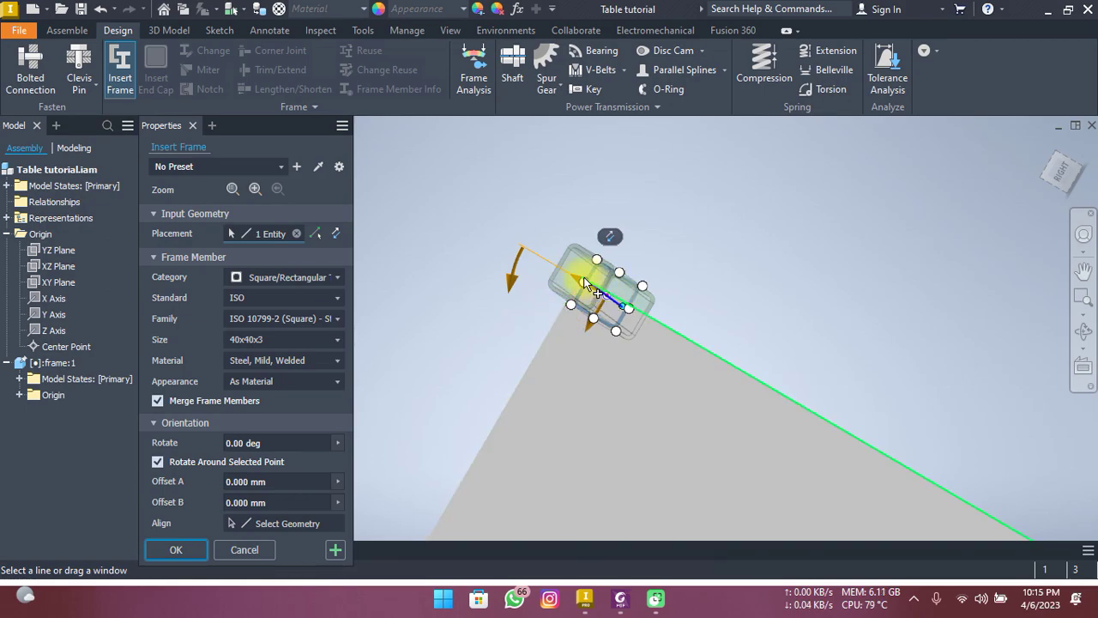
{"action": "middle_click_drag", "start_coordinate": [617, 316], "coordinate": [646, 345]}
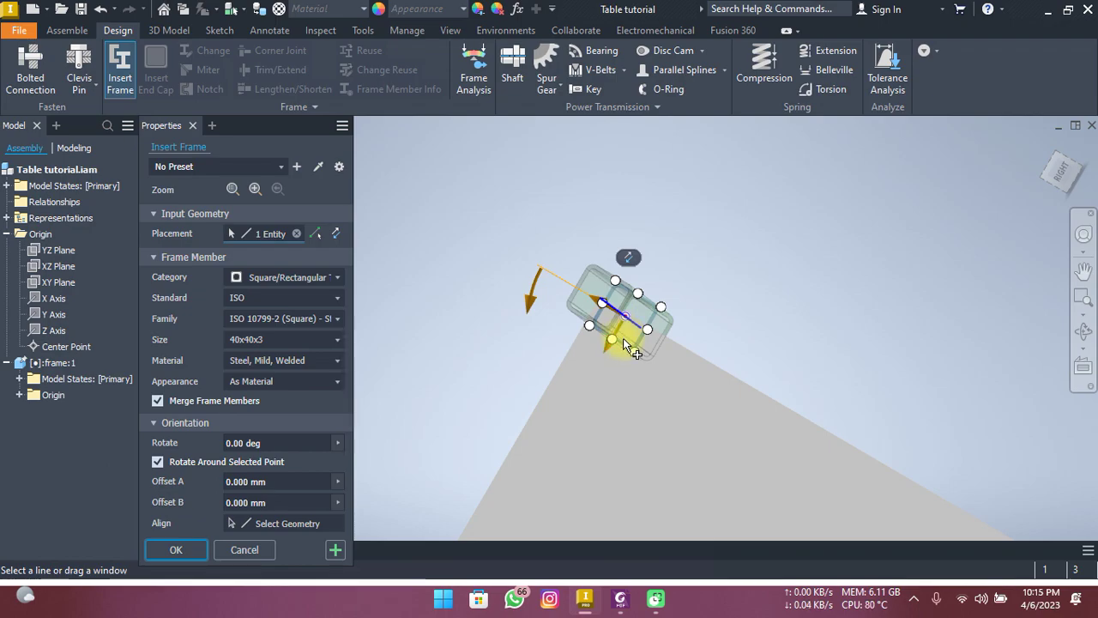
{"action": "mouse_move", "coordinate": [642, 349]}
{"action": "middle_mouse_down", "text": "shift"}
{"action": "mouse_move", "coordinate": [626, 331]}
{"action": "mouse_move", "coordinate": [595, 370]}
{"action": "mouse_move", "coordinate": [614, 380]}
{"action": "middle_mouse_up", "text": "shift"}
{"action": "left_click", "coordinate": [621, 393]}
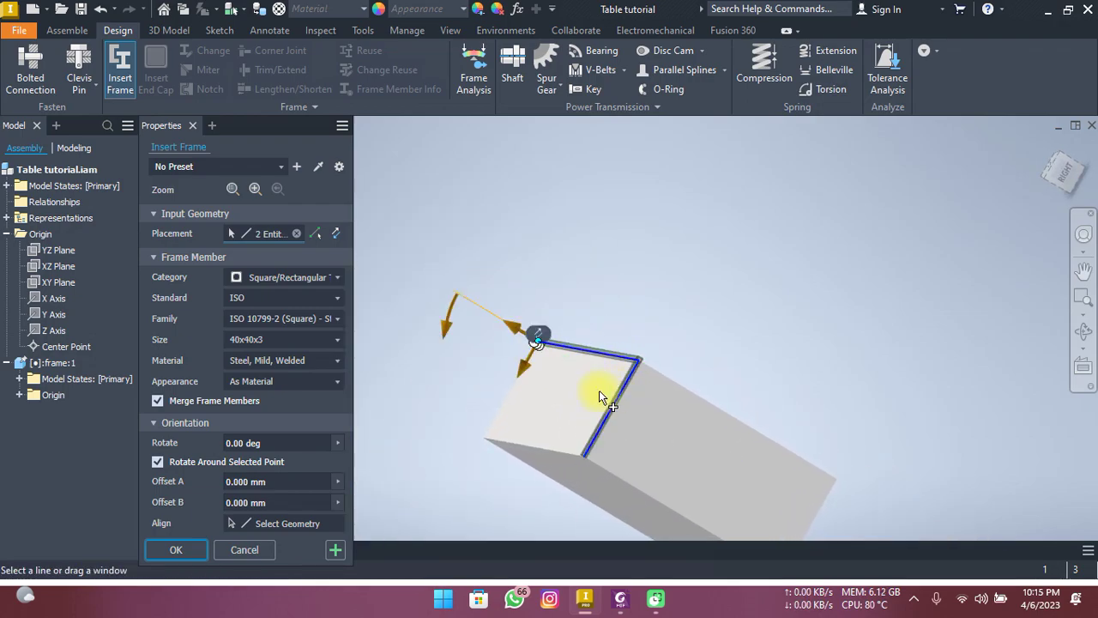
{"action": "mouse_move", "coordinate": [697, 379]}
{"action": "middle_mouse_down", "text": "shift"}
{"action": "mouse_move", "coordinate": [657, 399]}
{"action": "mouse_move", "coordinate": [642, 422]}
{"action": "mouse_move", "coordinate": [639, 307]}
{"action": "mouse_move", "coordinate": [672, 375]}
{"action": "mouse_move", "coordinate": [701, 373]}
{"action": "middle_mouse_up", "text": "shift"}
{"action": "left_click", "coordinate": [643, 421]}
{"action": "left_click", "coordinate": [701, 373]}
{"action": "left_click", "coordinate": [612, 386]}
Pick the remaining block edges so Placement lists all 12, then apply
{"action": "mouse_move", "coordinate": [615, 388]}
{"action": "middle_mouse_down", "text": "shift"}
{"action": "mouse_move", "coordinate": [581, 351]}
{"action": "mouse_move", "coordinate": [657, 304]}
{"action": "mouse_move", "coordinate": [650, 300]}
{"action": "middle_mouse_up", "text": "shift"}
{"action": "scroll", "coordinate": [642, 290], "scroll_direction": "down", "scroll_amount": 3}
{"action": "scroll", "coordinate": [649, 299], "scroll_direction": "up", "scroll_amount": 5}
{"action": "mouse_move", "coordinate": [603, 242]}
{"action": "middle_mouse_down"}
{"action": "mouse_move", "coordinate": [648, 320]}
{"action": "mouse_move", "coordinate": [662, 299]}
{"action": "mouse_move", "coordinate": [657, 326]}
{"action": "middle_mouse_up"}
{"action": "left_click", "coordinate": [635, 290]}
{"action": "left_click", "coordinate": [656, 323]}
{"action": "mouse_move", "coordinate": [709, 432]}
{"action": "middle_mouse_down", "text": "shift"}
{"action": "mouse_move", "coordinate": [654, 360]}
{"action": "mouse_move", "coordinate": [731, 337]}
{"action": "middle_mouse_up", "text": "shift"}
{"action": "left_click", "coordinate": [738, 320]}
{"action": "left_click", "coordinate": [755, 386]}
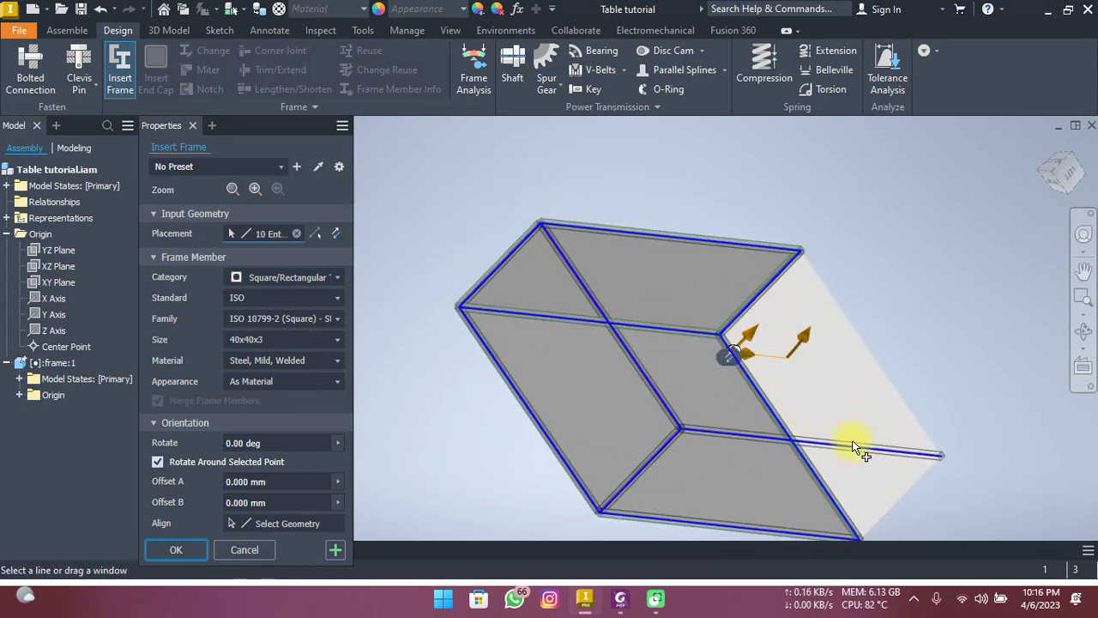
{"action": "left_click", "coordinate": [907, 491]}
{"action": "left_click", "coordinate": [912, 422]}
{"action": "mouse_move", "coordinate": [874, 416]}
{"action": "middle_mouse_down", "text": "shift"}
{"action": "mouse_move", "coordinate": [800, 423]}
{"action": "mouse_move", "coordinate": [665, 405]}
{"action": "middle_mouse_up", "text": "shift"}
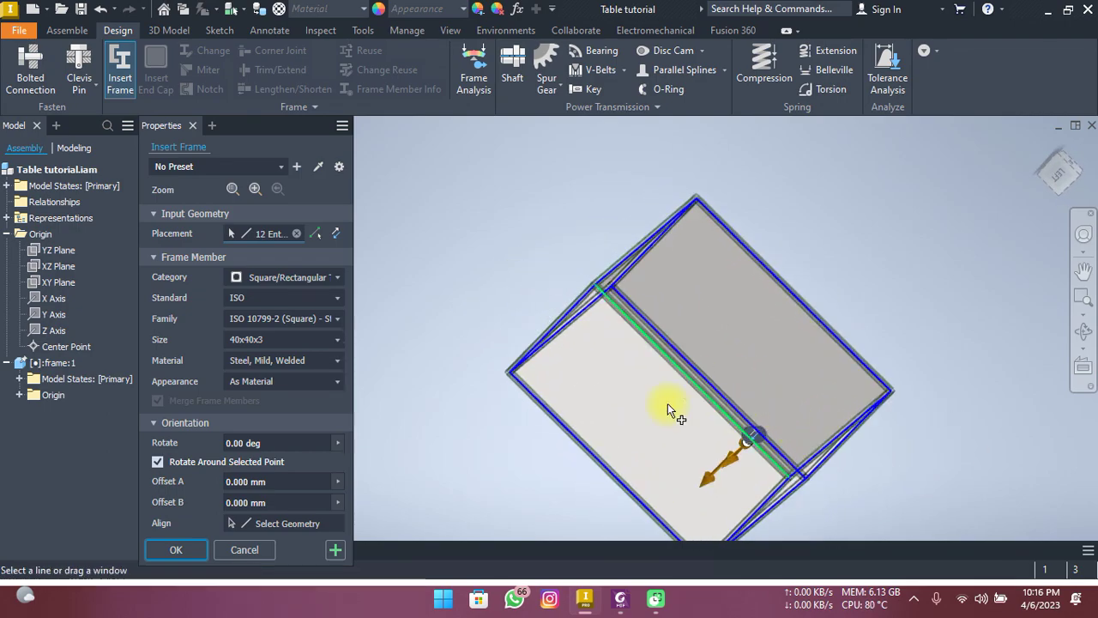
{"action": "left_click", "coordinate": [194, 546]}
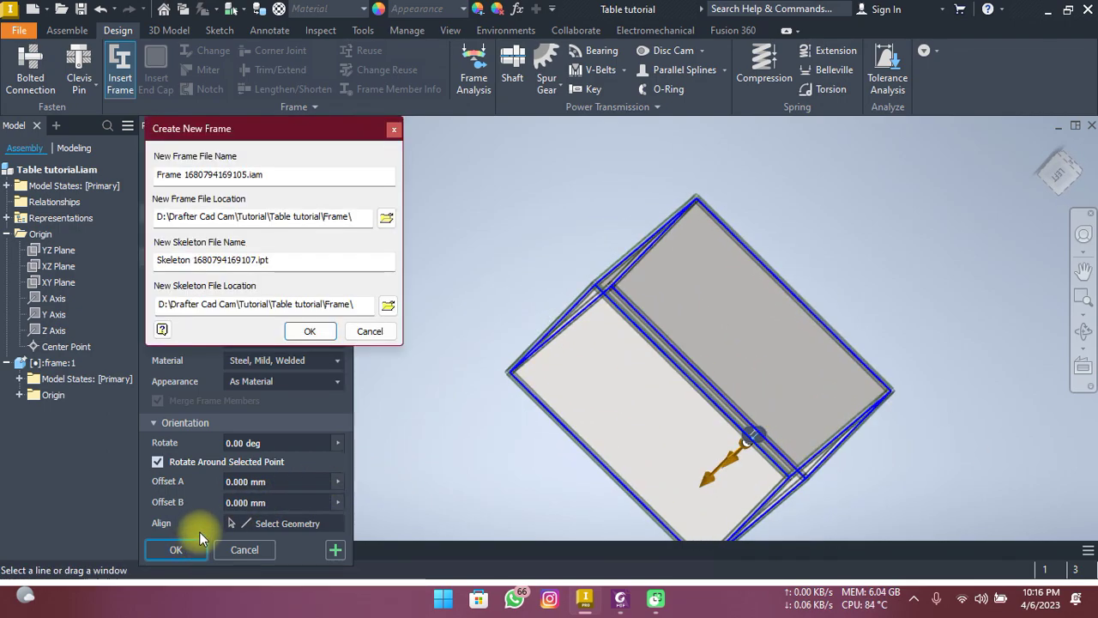
Accept the default frame file names, location and member names
{"action": "left_click", "coordinate": [302, 329]}
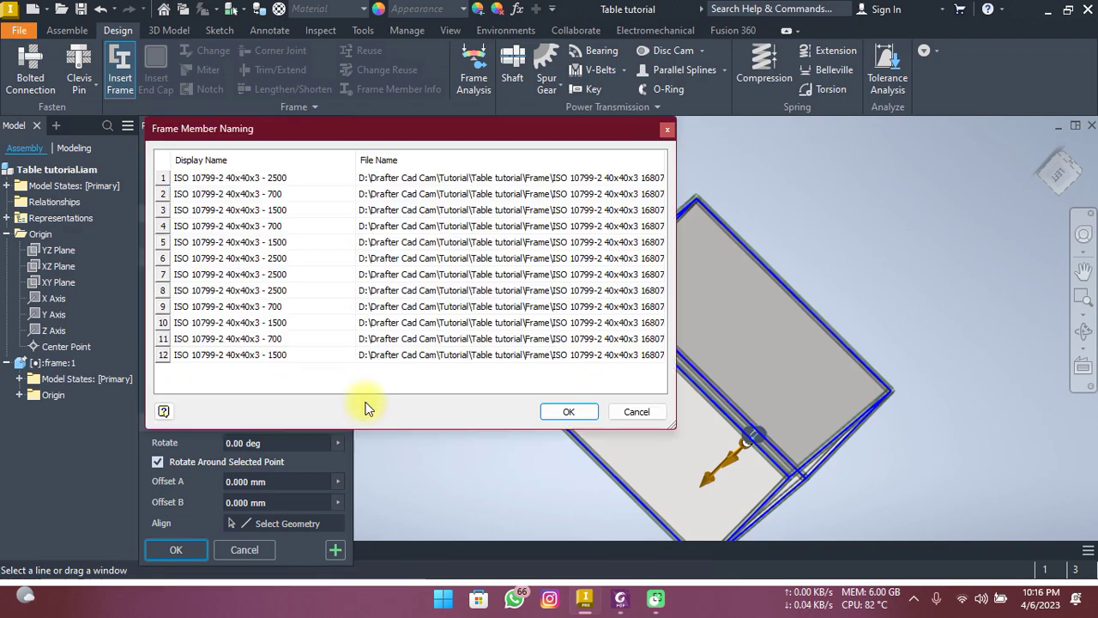
{"action": "left_click", "coordinate": [549, 410]}
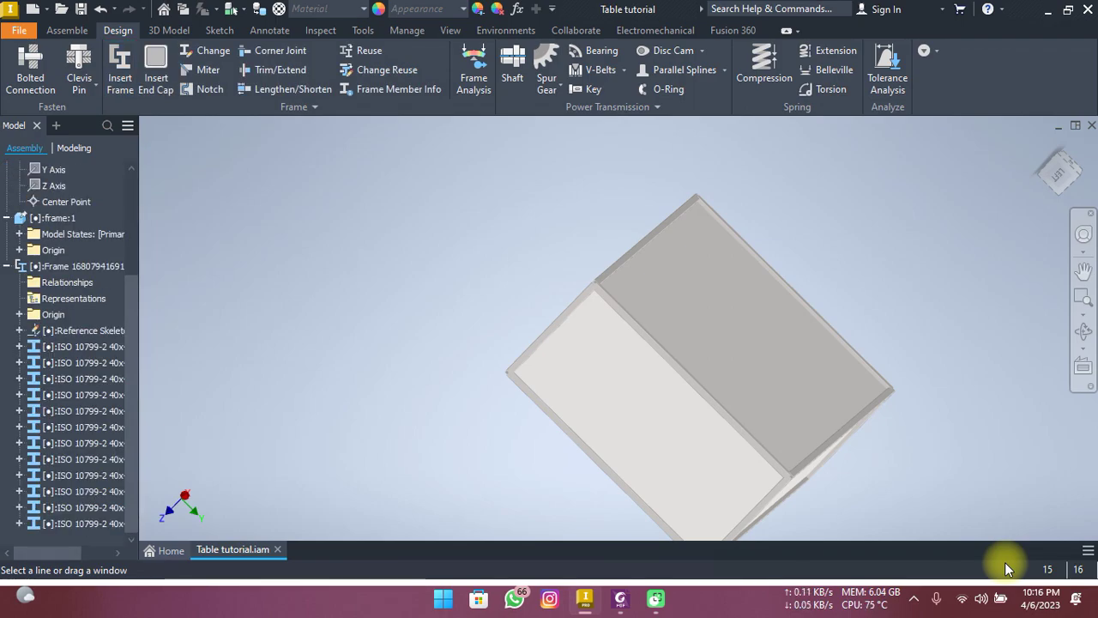
Turn off Visibility of the solid frame:1 block
{"action": "left_click", "coordinate": [738, 423]}
{"action": "left_click", "coordinate": [536, 427]}
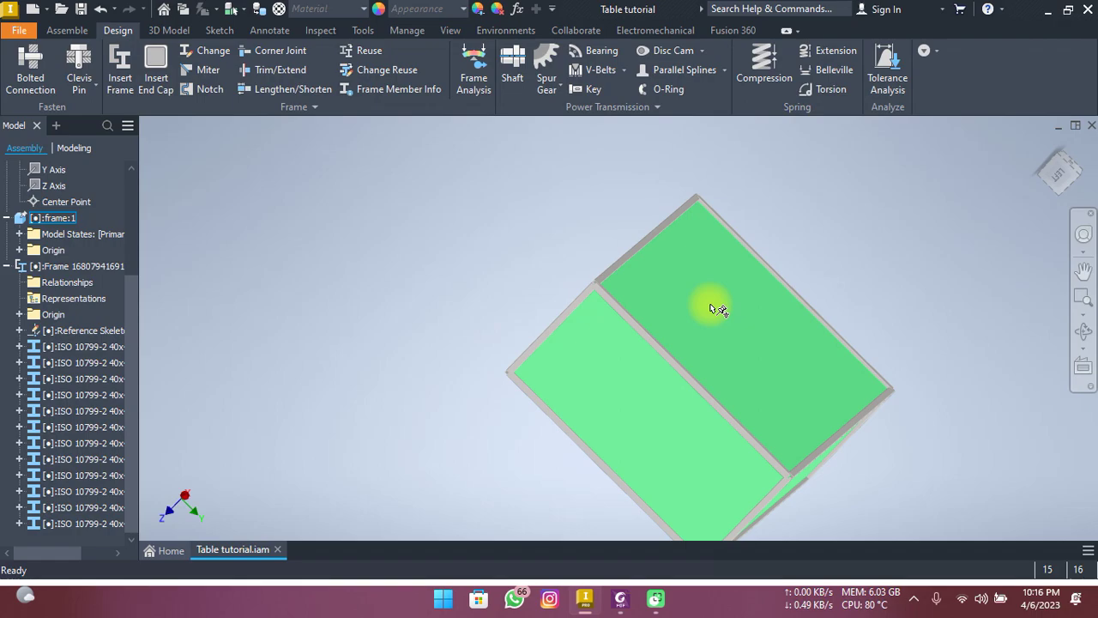
{"action": "right_click", "coordinate": [710, 311]}
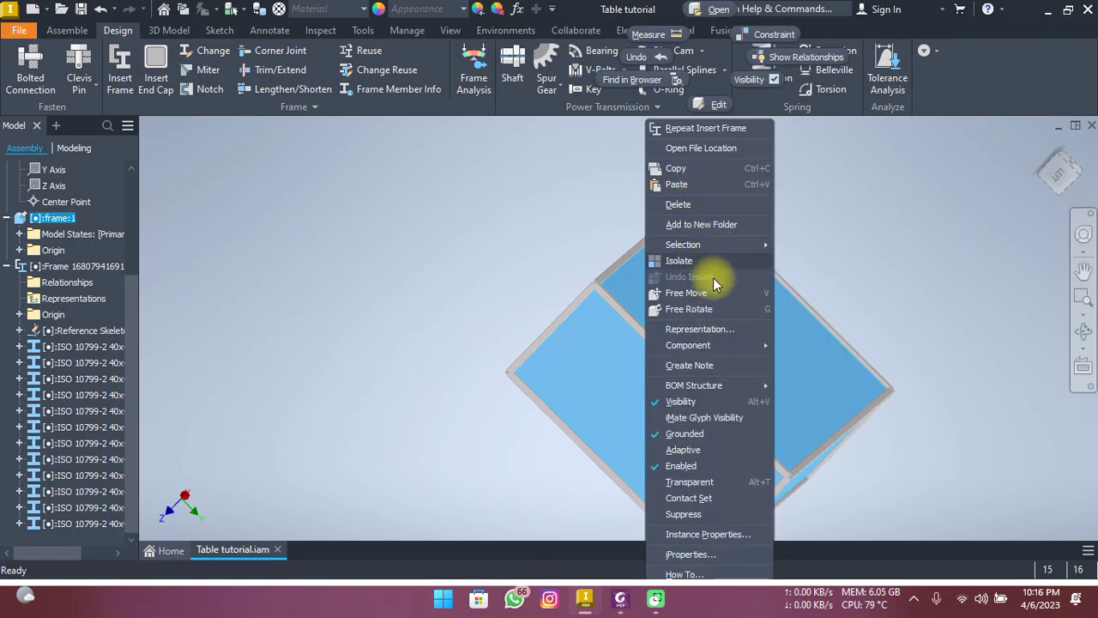
{"action": "left_click", "coordinate": [944, 277]}
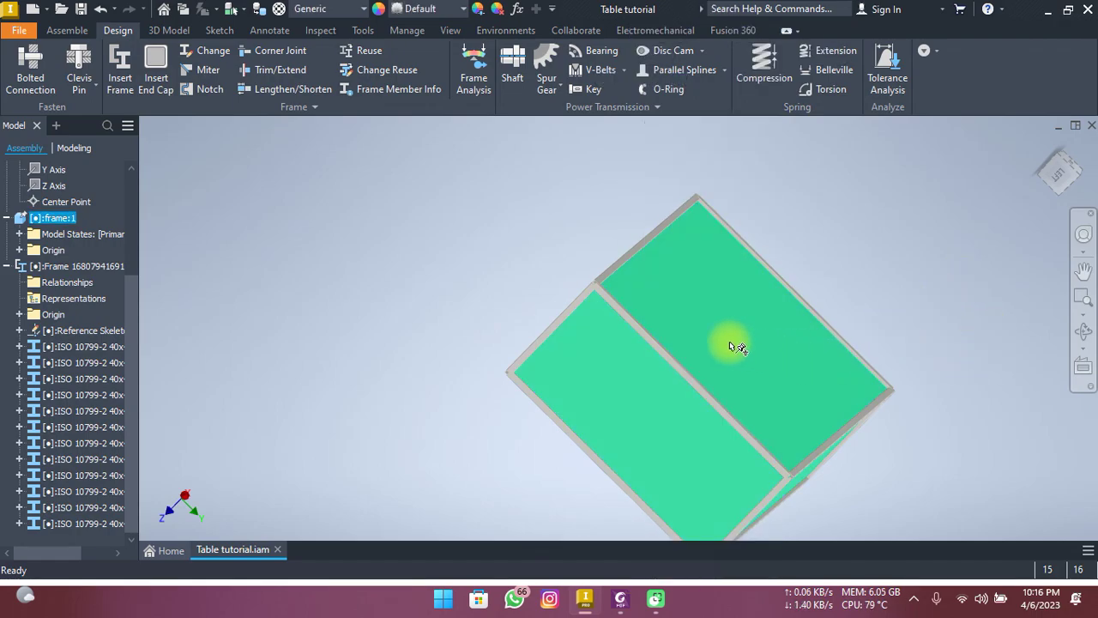
{"action": "right_click", "coordinate": [730, 345]}
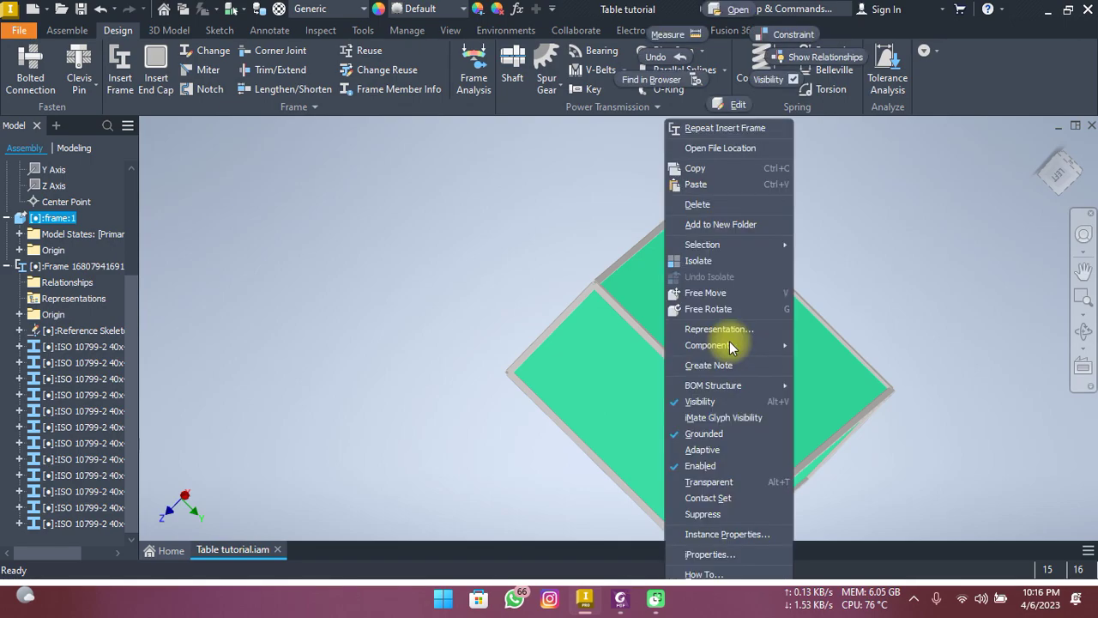
{"action": "left_click", "coordinate": [735, 408]}
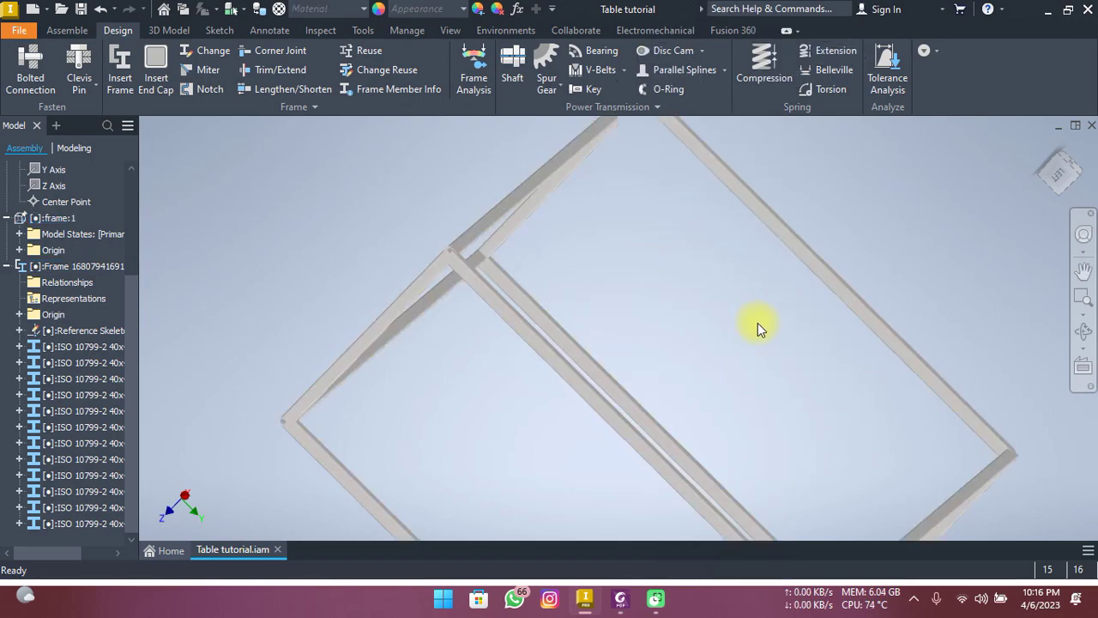
{"action": "scroll", "coordinate": [721, 336], "scroll_direction": "up", "scroll_amount": 2}
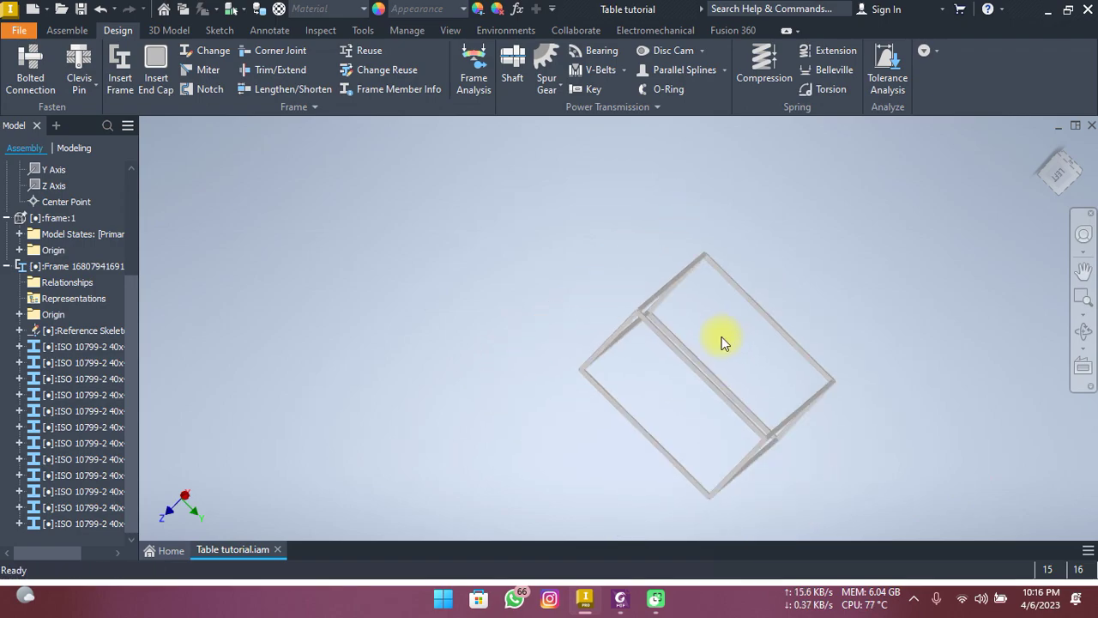
Inspect the overlapping tube corners, then start a full Miter with 0 mm offset
{"action": "scroll", "coordinate": [685, 324], "scroll_direction": "up", "scroll_amount": 2}
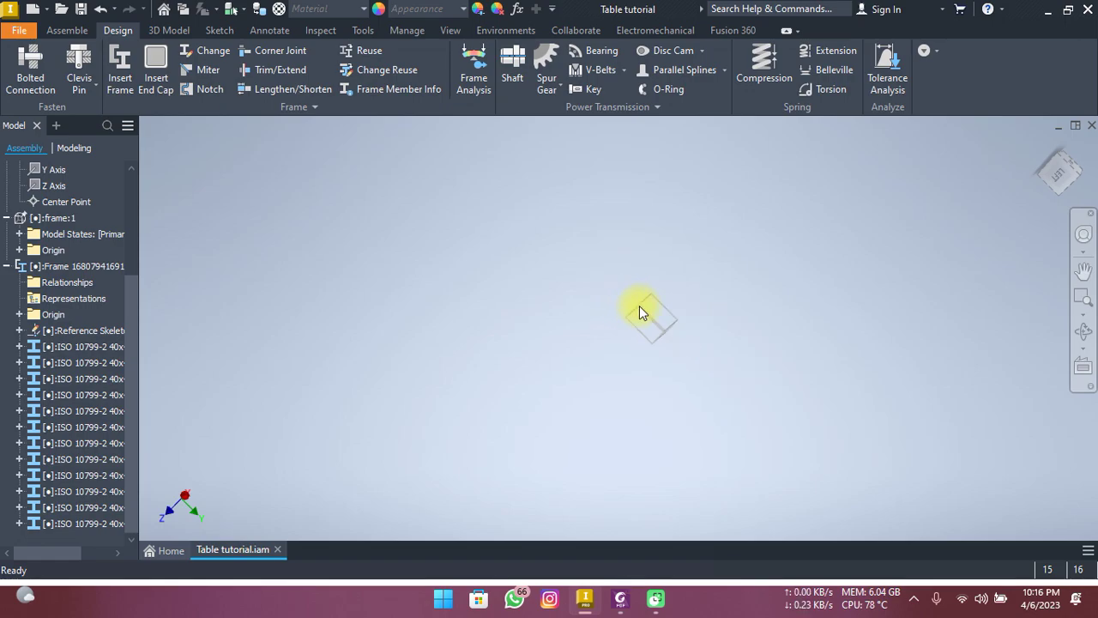
{"action": "scroll", "coordinate": [639, 307], "scroll_direction": "down", "scroll_amount": 3}
{"action": "scroll", "coordinate": [613, 294], "scroll_direction": "down", "scroll_amount": 2}
{"action": "scroll", "coordinate": [592, 285], "scroll_direction": "down", "scroll_amount": 2}
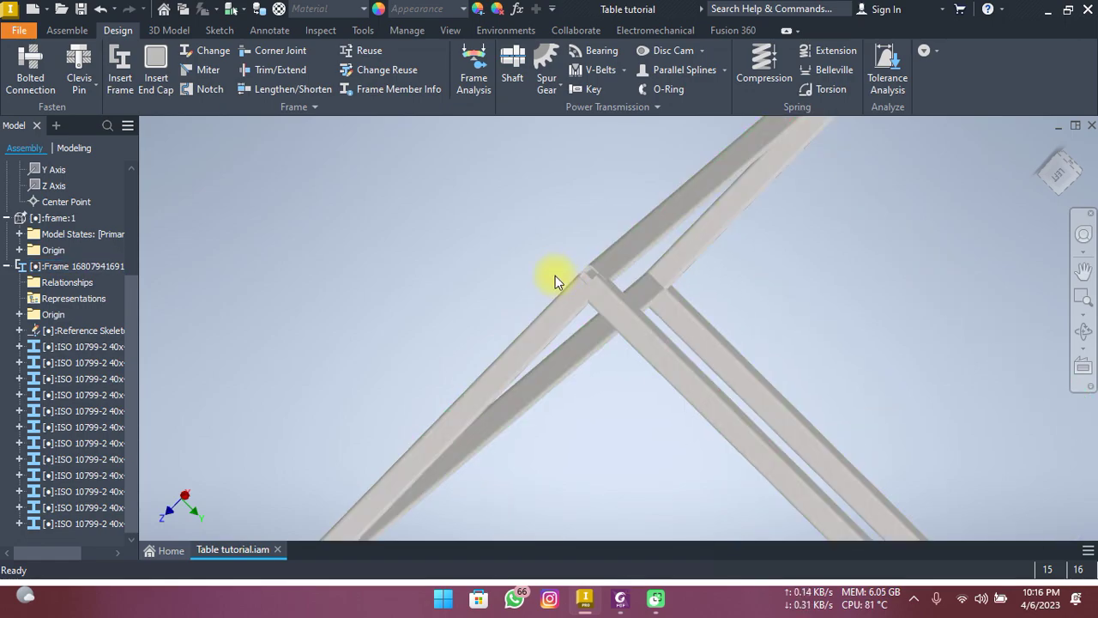
{"action": "scroll", "coordinate": [560, 279], "scroll_direction": "up", "scroll_amount": 2}
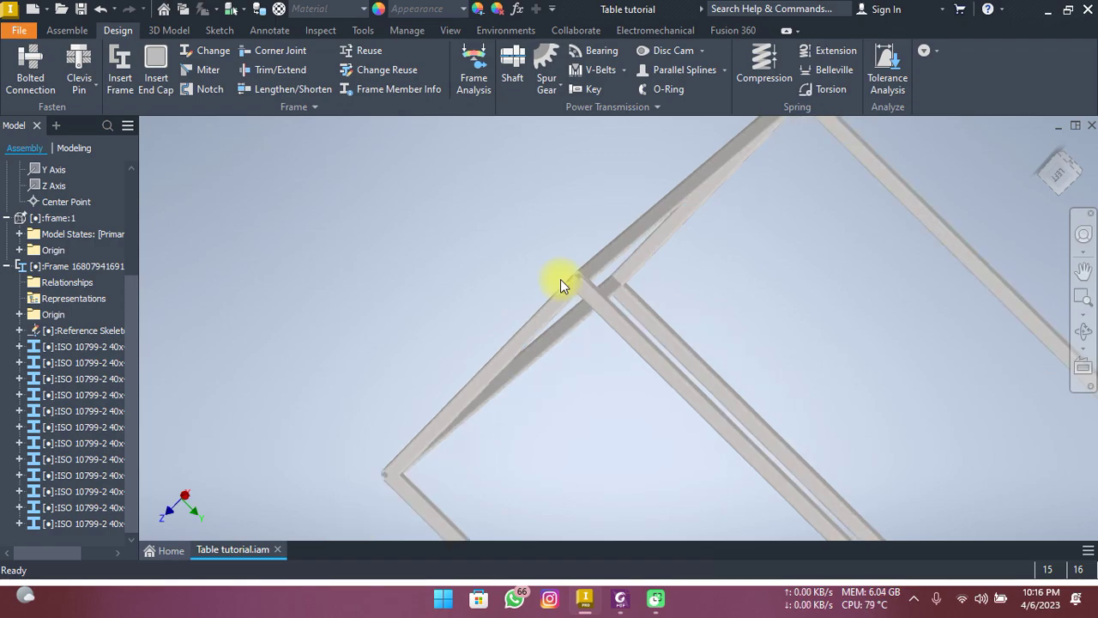
{"action": "middle_click_drag", "start_coordinate": [560, 279], "coordinate": [588, 342]}
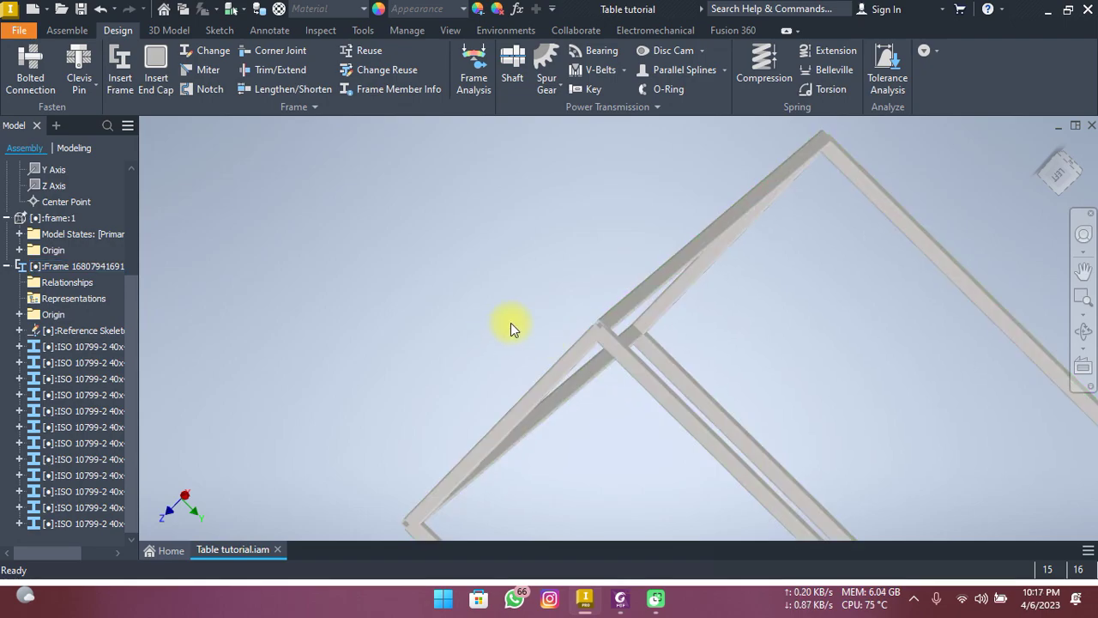
{"action": "scroll", "coordinate": [583, 330], "scroll_direction": "down", "scroll_amount": 3}
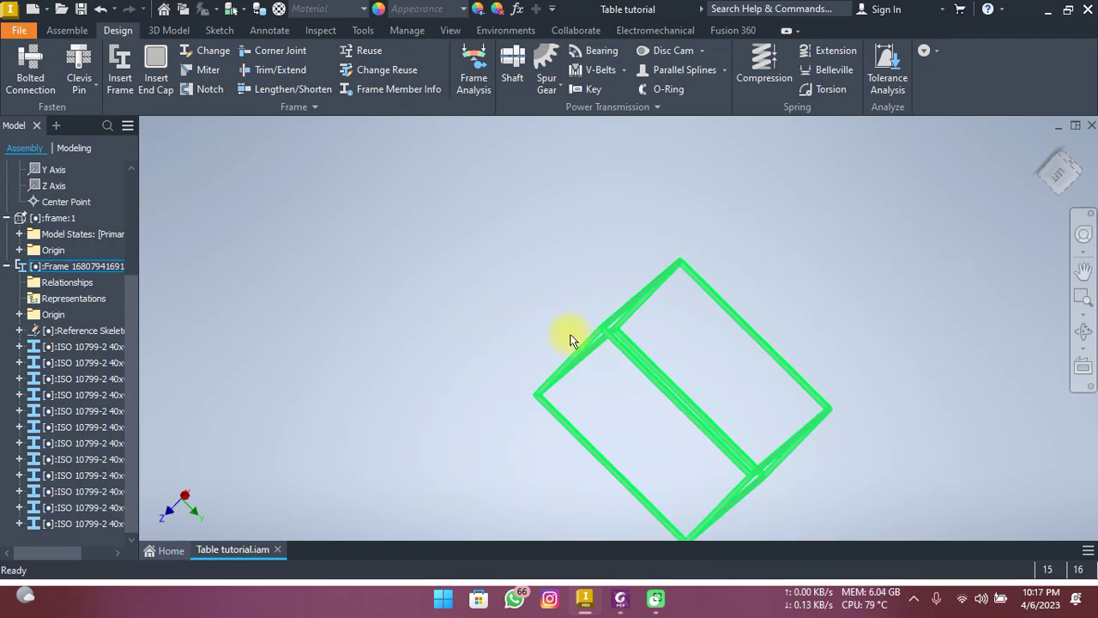
{"action": "scroll", "coordinate": [601, 339], "scroll_direction": "up", "scroll_amount": 2}
{"action": "scroll", "coordinate": [631, 338], "scroll_direction": "up", "scroll_amount": 3}
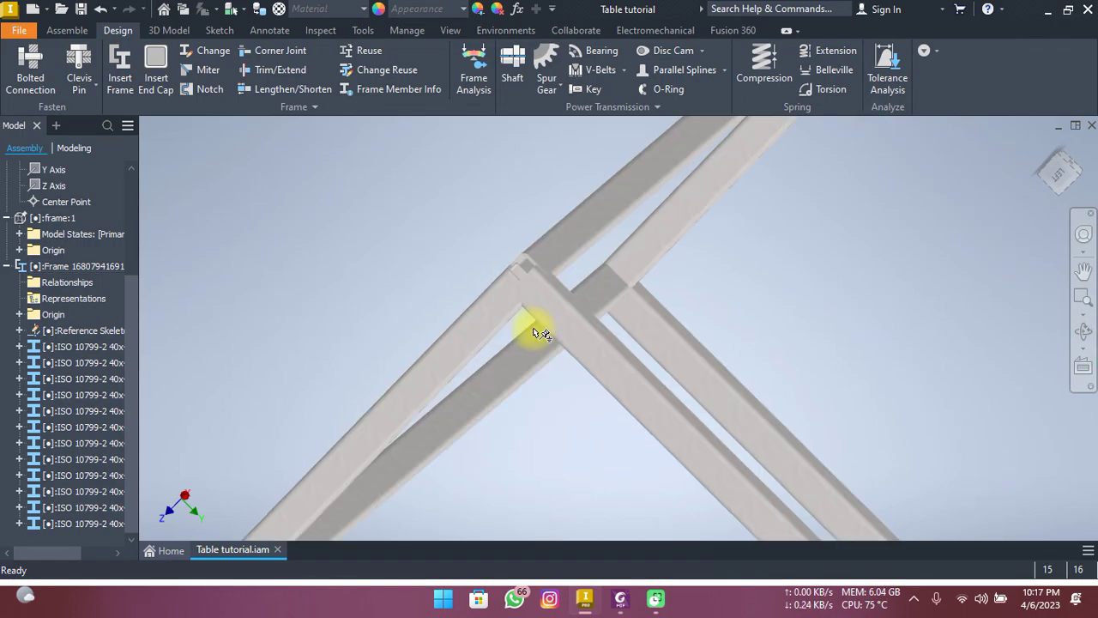
{"action": "mouse_move", "coordinate": [533, 330]}
{"action": "middle_mouse_down", "text": "shift"}
{"action": "mouse_move", "coordinate": [532, 314]}
{"action": "mouse_move", "coordinate": [572, 322]}
{"action": "middle_mouse_up", "text": "shift"}
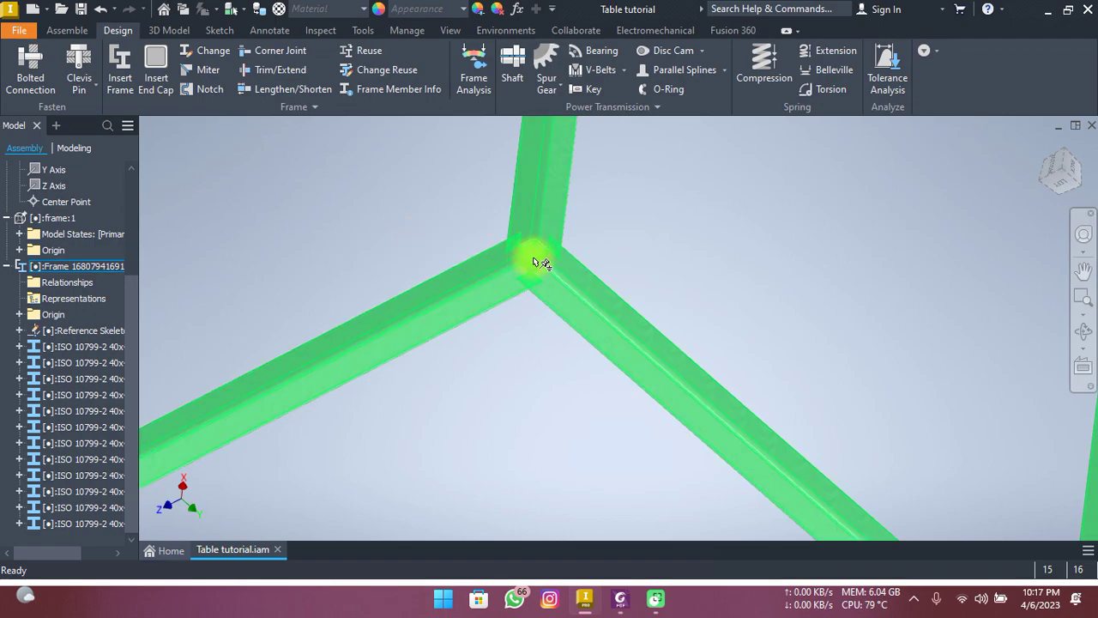
{"action": "middle_click_drag", "start_coordinate": [604, 253], "coordinate": [436, 237], "text": "shift"}
{"action": "middle_click_drag", "start_coordinate": [520, 252], "coordinate": [454, 278], "text": "shift"}
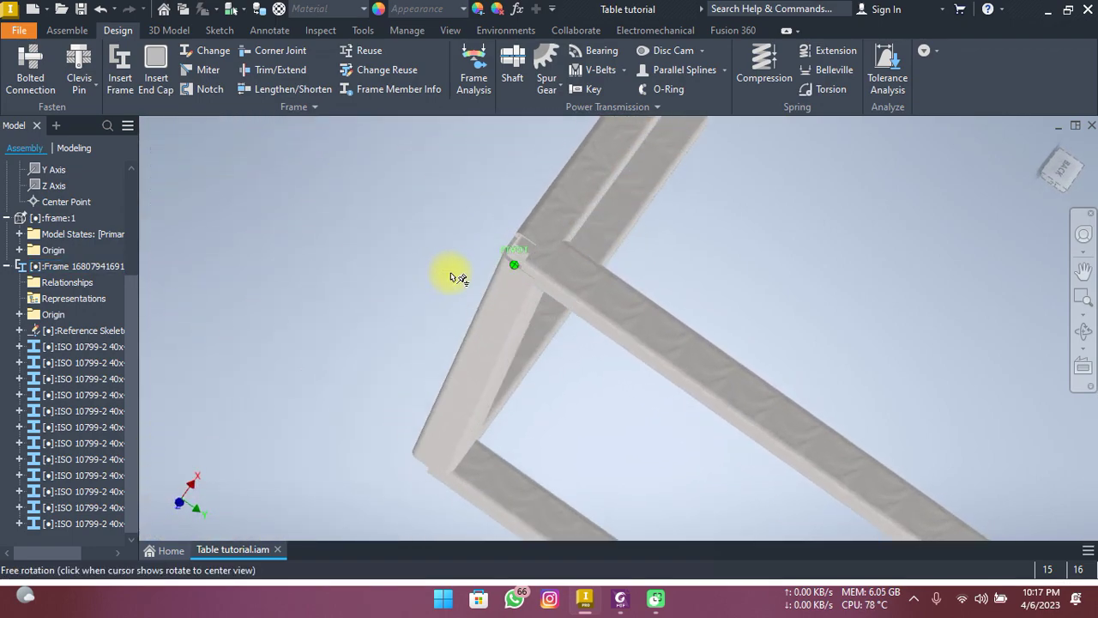
{"action": "middle_click_drag", "start_coordinate": [544, 270], "coordinate": [507, 303], "text": "shift"}
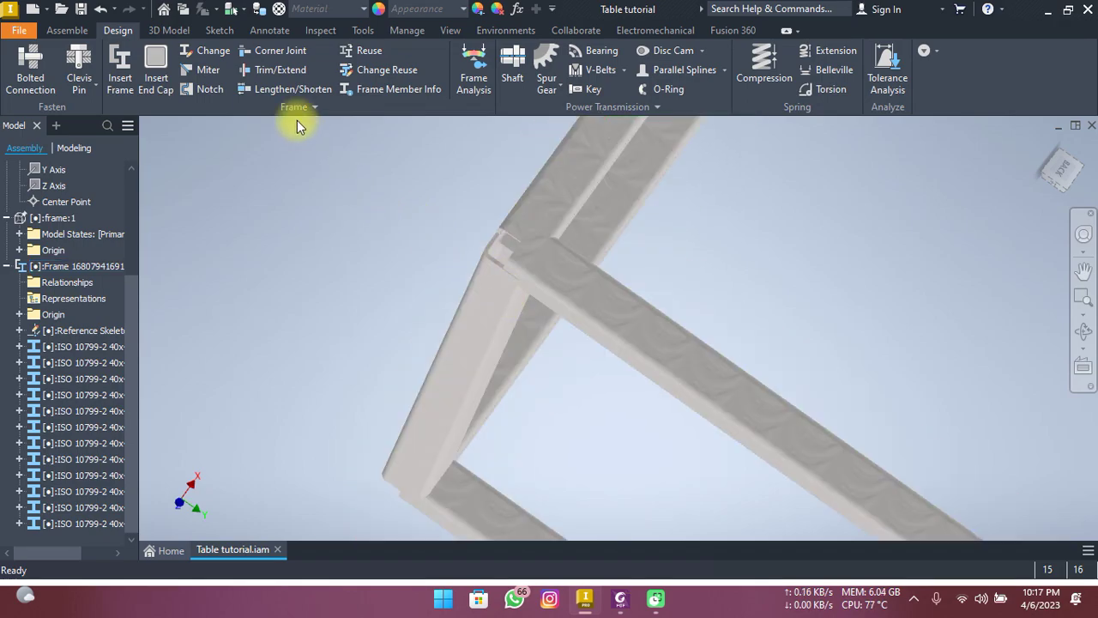
{"action": "left_click", "coordinate": [210, 70]}
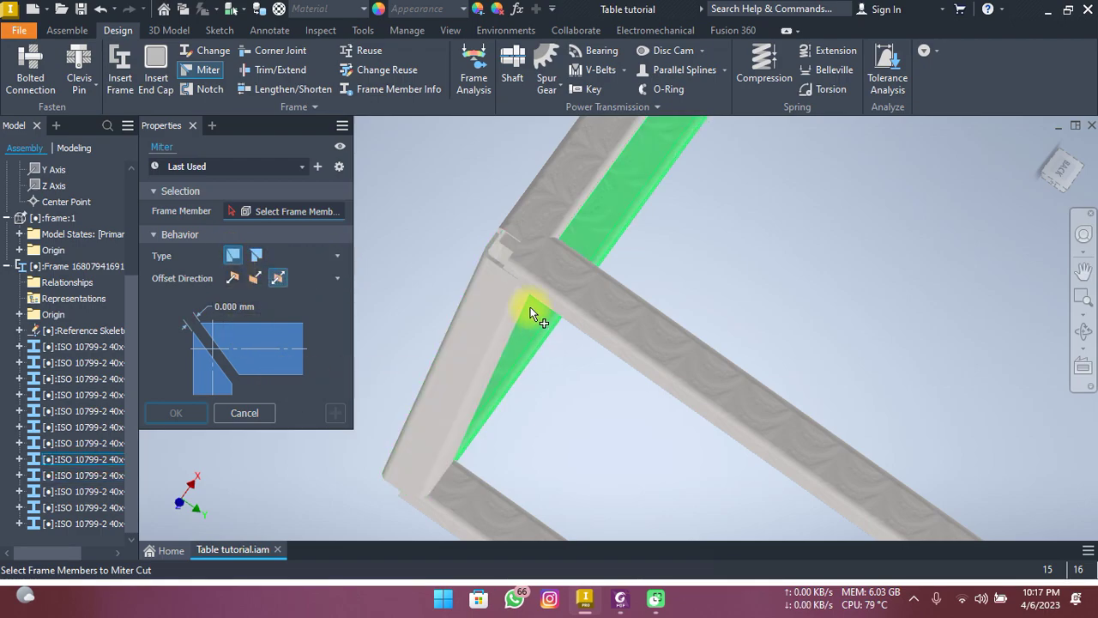
Select the top beams and corner posts at the first two corners for mitering
{"action": "scroll", "coordinate": [429, 245], "scroll_direction": "down", "scroll_amount": 2}
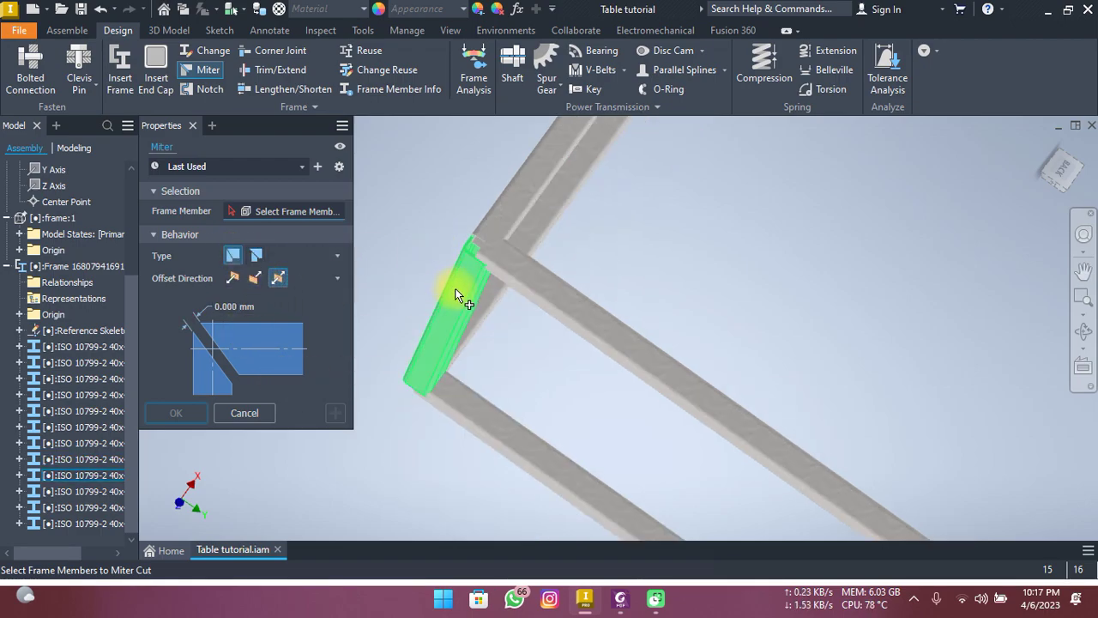
{"action": "mouse_move", "coordinate": [464, 289]}
{"action": "middle_mouse_down", "text": "shift"}
{"action": "mouse_move", "coordinate": [508, 330]}
{"action": "mouse_move", "coordinate": [528, 328]}
{"action": "mouse_move", "coordinate": [483, 297]}
{"action": "middle_mouse_up", "text": "shift"}
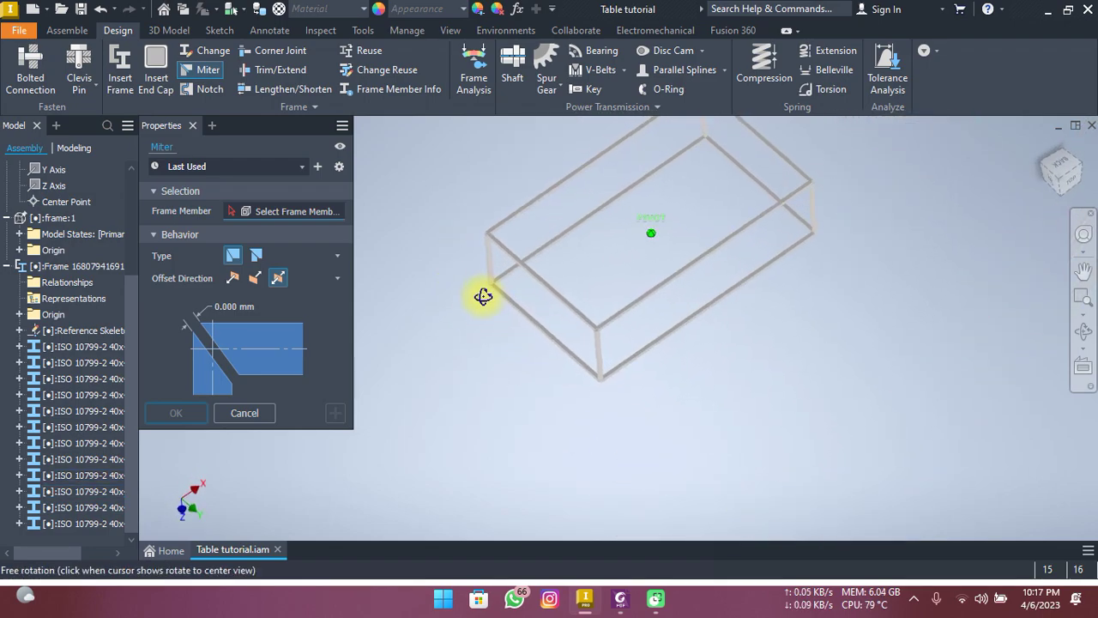
{"action": "left_click", "coordinate": [1041, 145]}
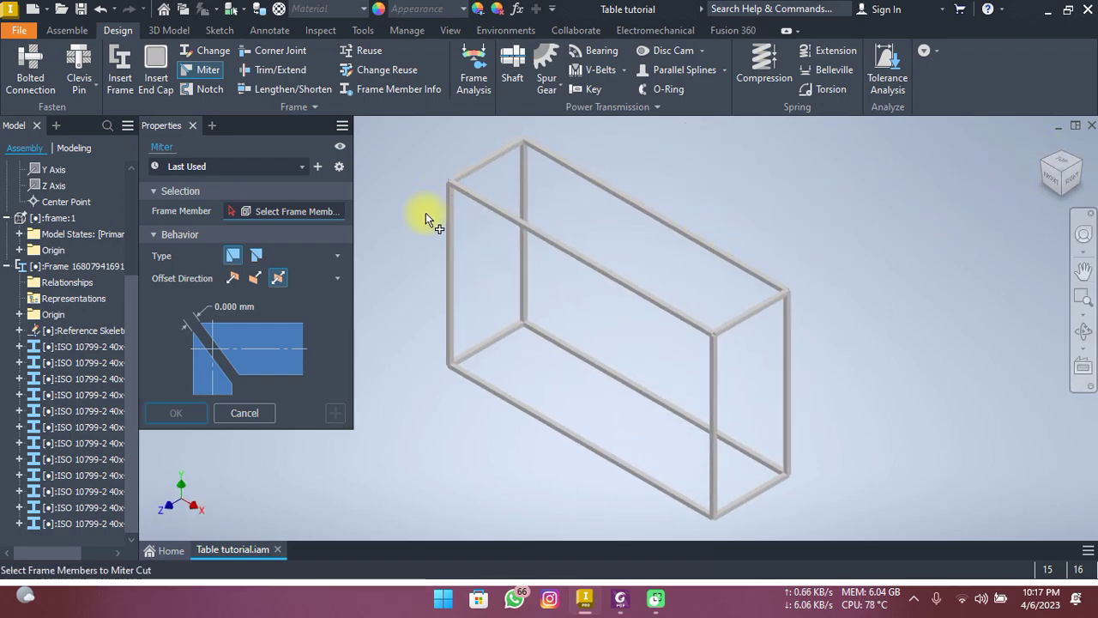
{"action": "scroll", "coordinate": [426, 213], "scroll_direction": "down", "scroll_amount": 3}
{"action": "scroll", "coordinate": [426, 213], "scroll_direction": "up", "scroll_amount": 3}
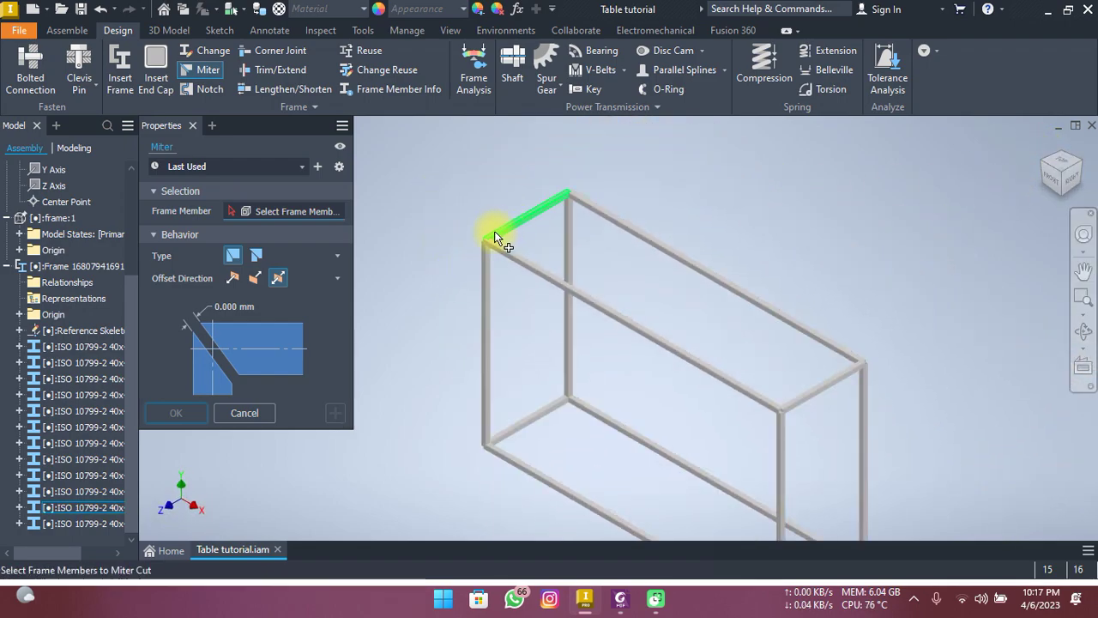
{"action": "scroll", "coordinate": [494, 230], "scroll_direction": "up", "scroll_amount": 2}
{"action": "scroll", "coordinate": [494, 233], "scroll_direction": "down", "scroll_amount": 4}
{"action": "left_click", "coordinate": [483, 229]}
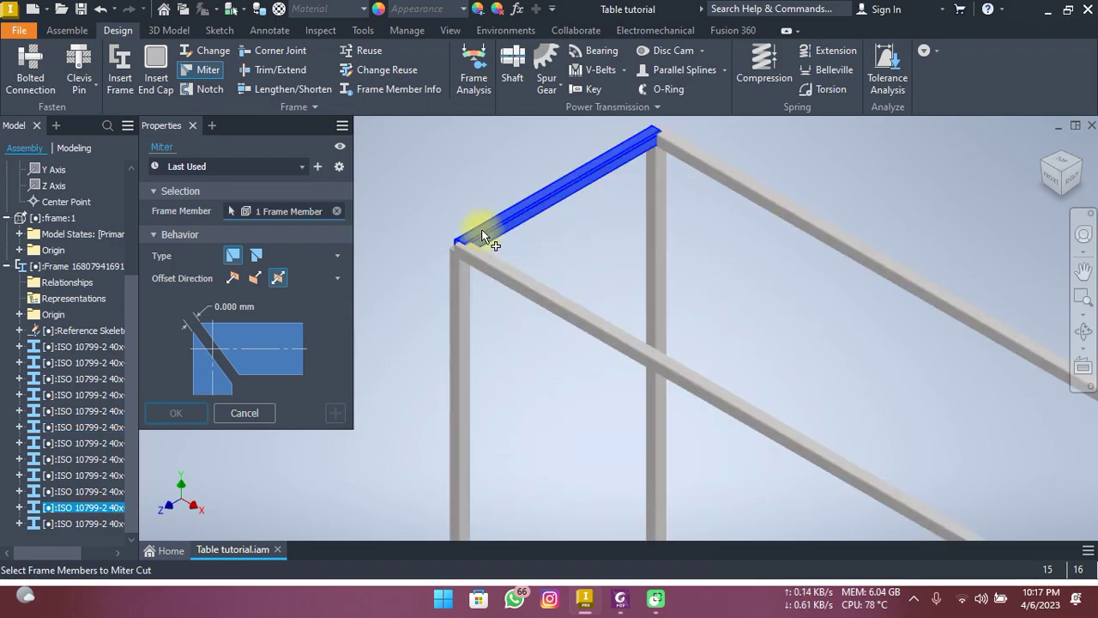
{"action": "left_click", "coordinate": [482, 257]}
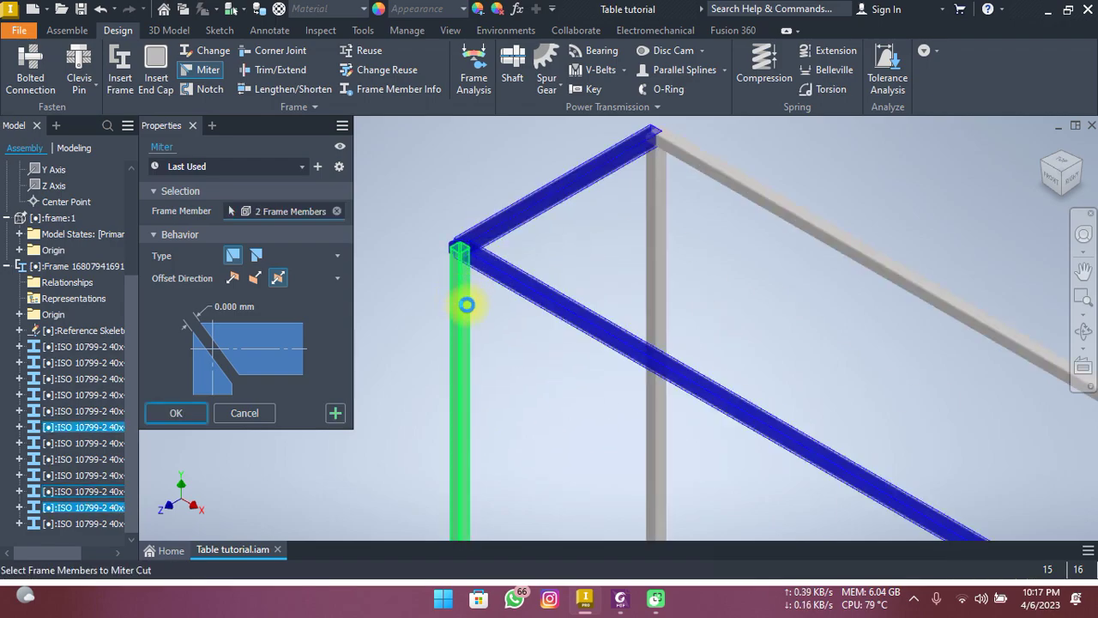
{"action": "left_click", "coordinate": [496, 321]}
{"action": "scroll", "coordinate": [503, 318], "scroll_direction": "up", "scroll_amount": 2}
{"action": "scroll", "coordinate": [503, 326], "scroll_direction": "up", "scroll_amount": 2}
{"action": "middle_click_drag", "start_coordinate": [504, 335], "coordinate": [551, 254]}
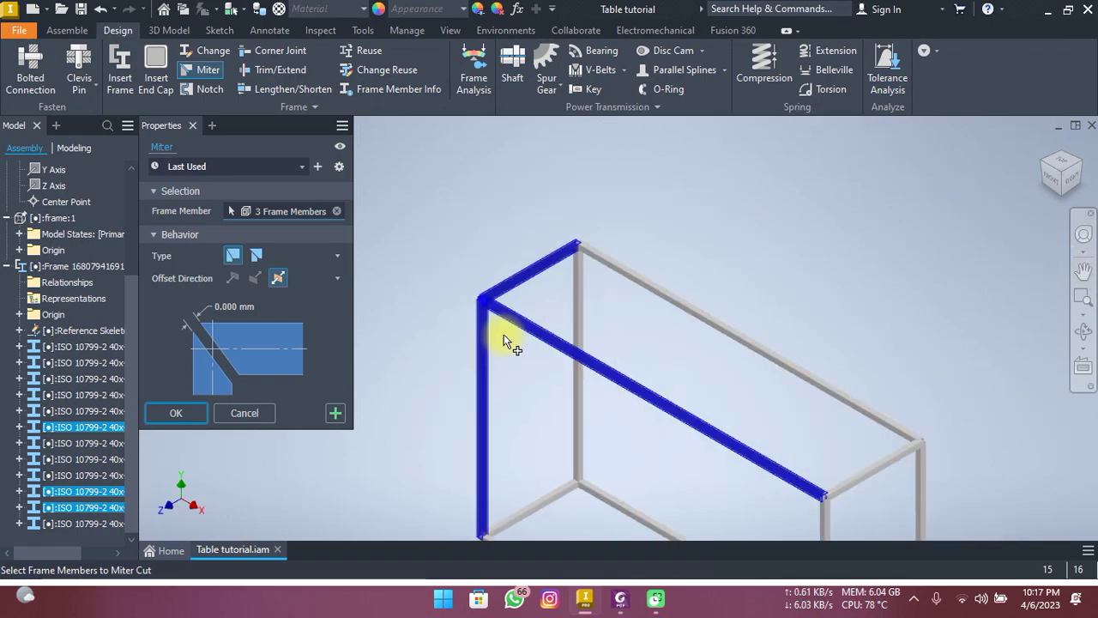
{"action": "scroll", "coordinate": [721, 303], "scroll_direction": "down", "scroll_amount": 5}
{"action": "middle_click_drag", "start_coordinate": [653, 418], "coordinate": [667, 359]}
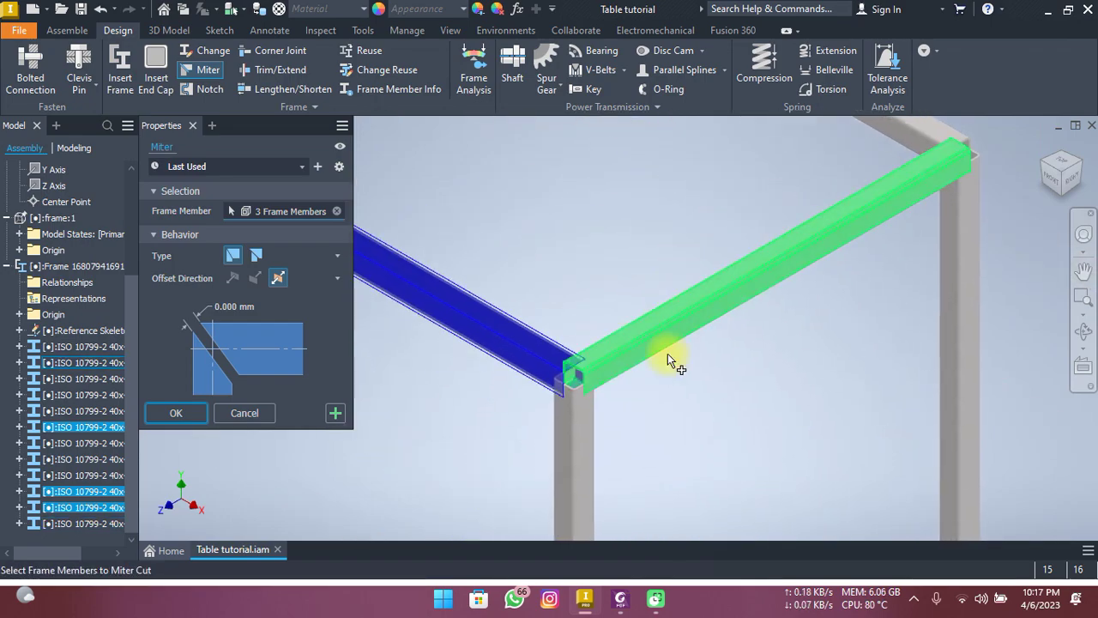
{"action": "left_click", "coordinate": [621, 395]}
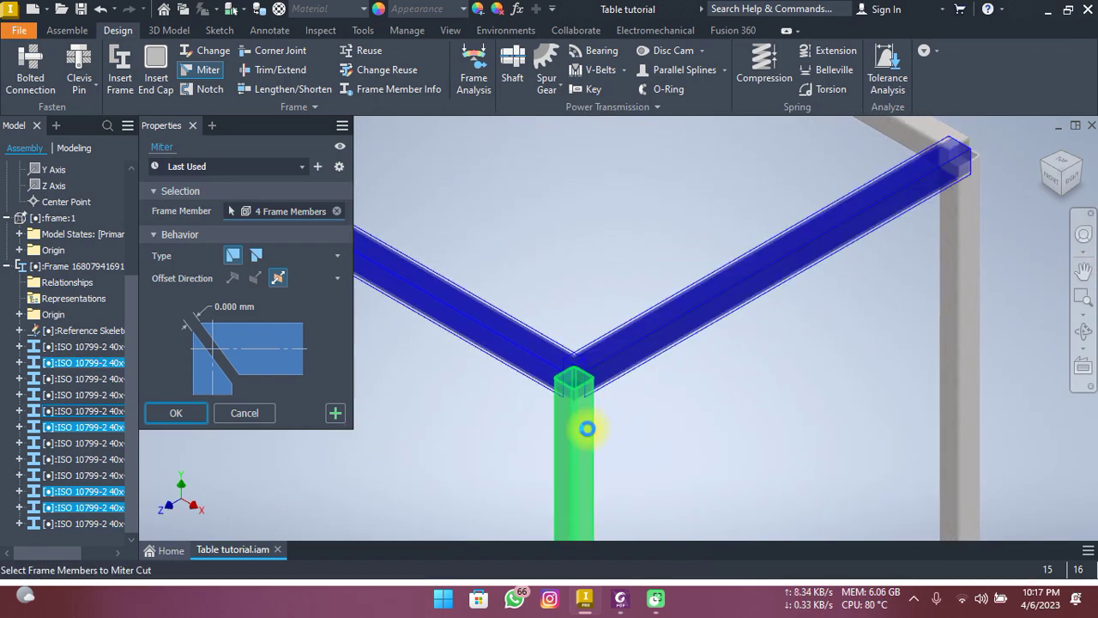
{"action": "left_click", "coordinate": [603, 430]}
Add the remaining corner tubes, making eight members, and apply the miter
{"action": "scroll", "coordinate": [662, 336], "scroll_direction": "down", "scroll_amount": 3}
{"action": "scroll", "coordinate": [714, 366], "scroll_direction": "down", "scroll_amount": 2}
{"action": "scroll", "coordinate": [554, 499], "scroll_direction": "up", "scroll_amount": 2}
{"action": "scroll", "coordinate": [554, 498], "scroll_direction": "up", "scroll_amount": 3}
{"action": "middle_click_drag", "start_coordinate": [555, 499], "coordinate": [696, 264]}
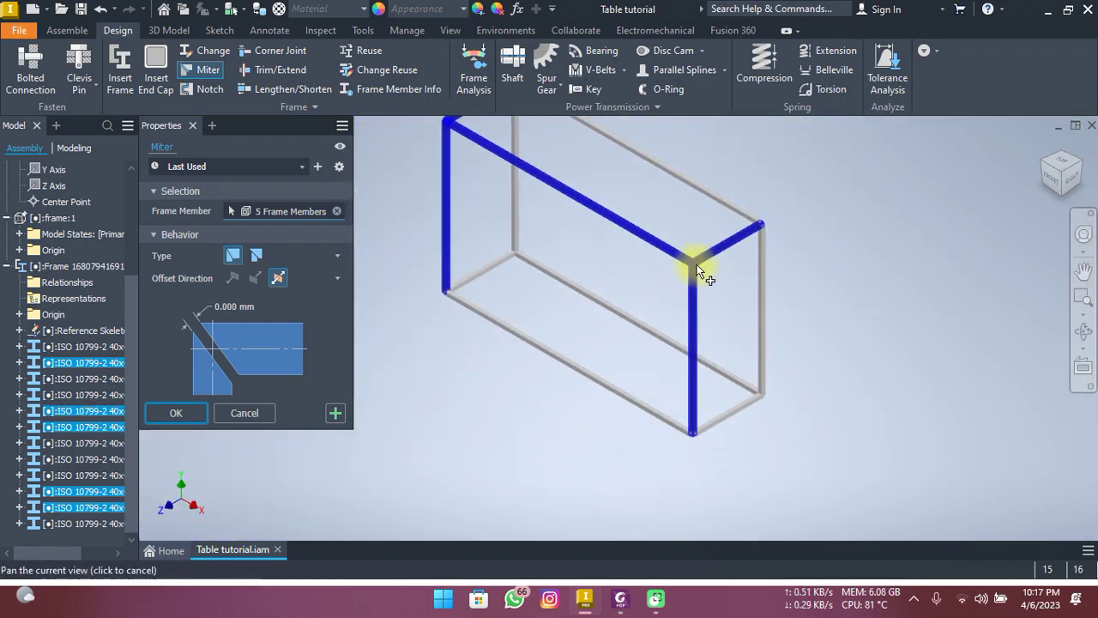
{"action": "scroll", "coordinate": [700, 399], "scroll_direction": "down", "scroll_amount": 4}
{"action": "left_click", "coordinate": [657, 505]}
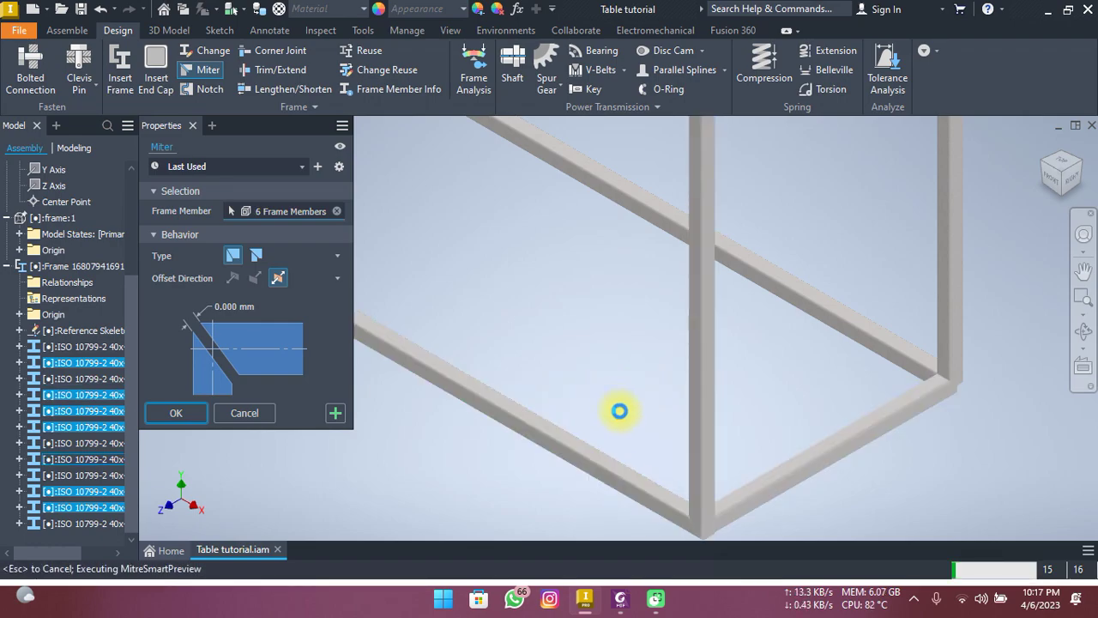
{"action": "scroll", "coordinate": [601, 352], "scroll_direction": "up", "scroll_amount": 5}
{"action": "scroll", "coordinate": [532, 361], "scroll_direction": "down", "scroll_amount": 2}
{"action": "scroll", "coordinate": [536, 356], "scroll_direction": "down", "scroll_amount": 5}
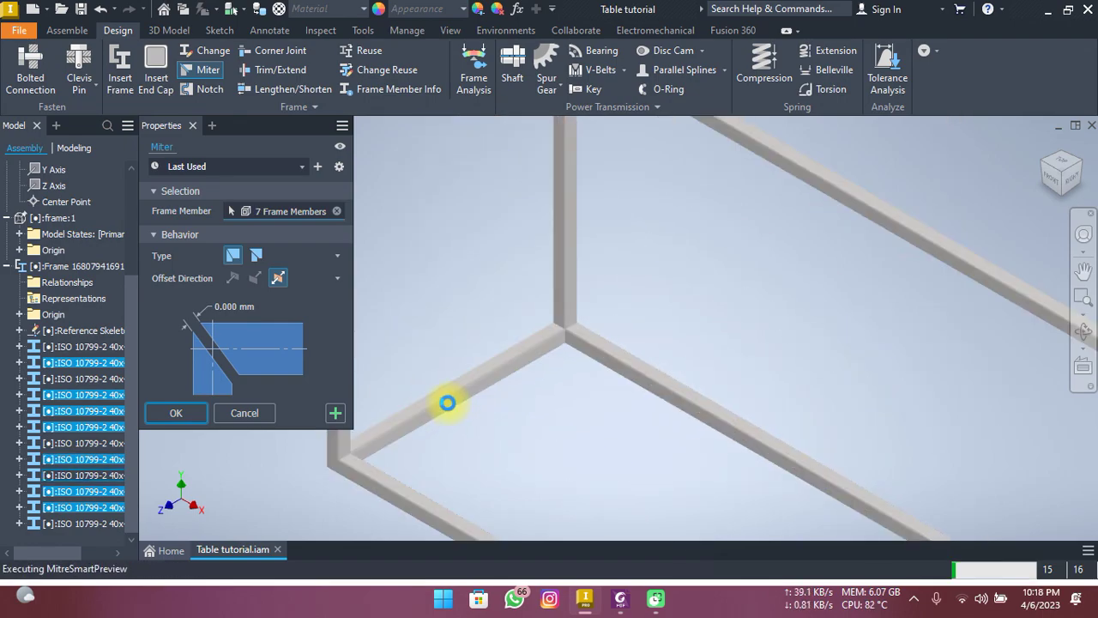
{"action": "left_click", "coordinate": [461, 432]}
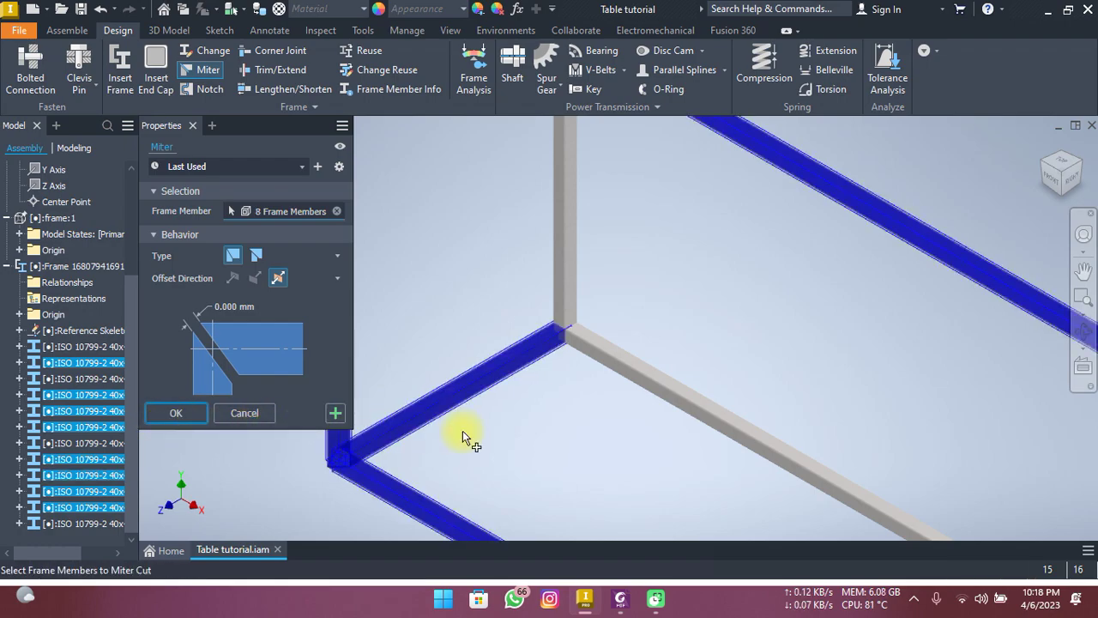
{"action": "left_click", "coordinate": [176, 414]}
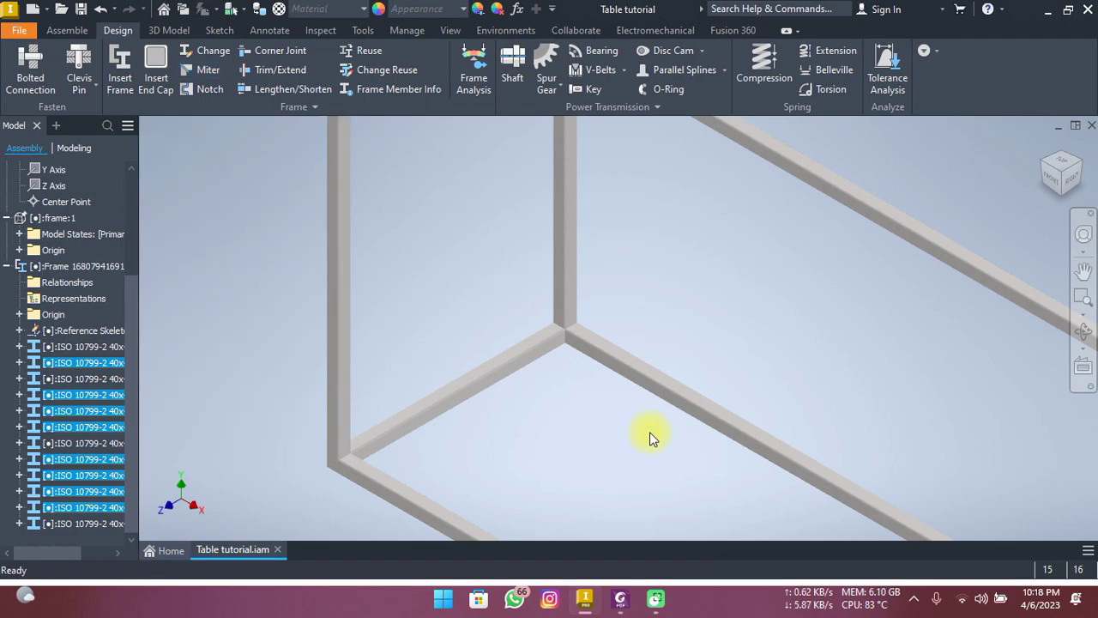
{"action": "scroll", "coordinate": [479, 404], "scroll_direction": "up", "scroll_amount": 1}
{"action": "scroll", "coordinate": [474, 406], "scroll_direction": "down", "scroll_amount": 2}
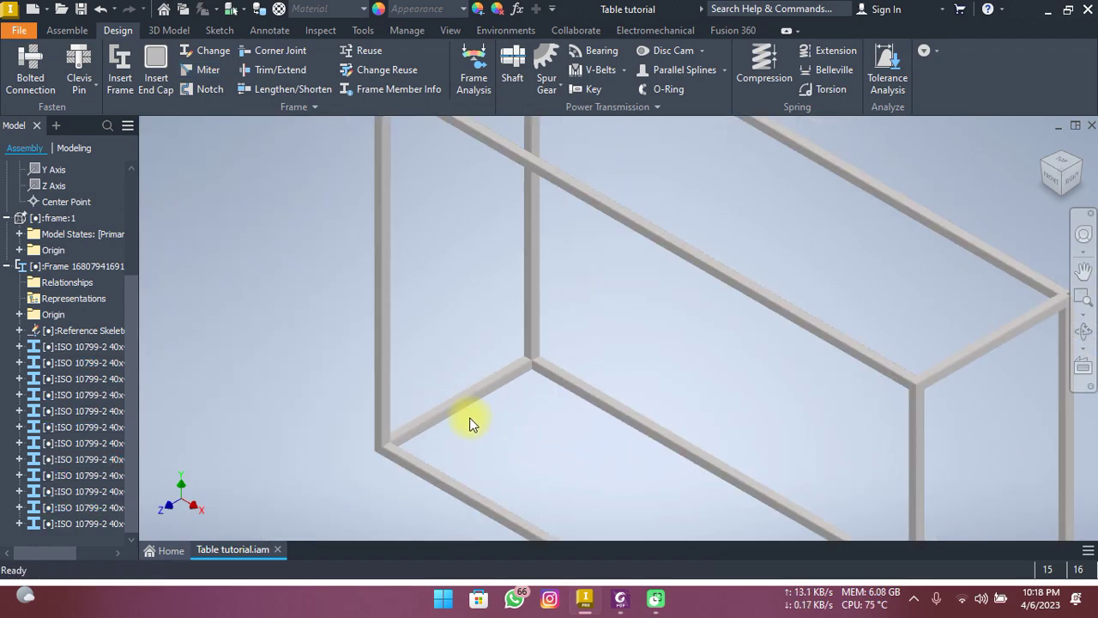
{"action": "middle_click_drag", "start_coordinate": [520, 392], "coordinate": [513, 380], "text": "shift"}
{"action": "scroll", "coordinate": [633, 387], "scroll_direction": "down", "scroll_amount": 3}
{"action": "scroll", "coordinate": [708, 380], "scroll_direction": "down", "scroll_amount": 3}
{"action": "mouse_move", "coordinate": [708, 381]}
{"action": "middle_mouse_down", "text": "shift"}
{"action": "mouse_move", "coordinate": [639, 347]}
{"action": "mouse_move", "coordinate": [641, 323]}
{"action": "middle_mouse_up", "text": "shift"}
{"action": "scroll", "coordinate": [692, 358], "scroll_direction": "up", "scroll_amount": 5}
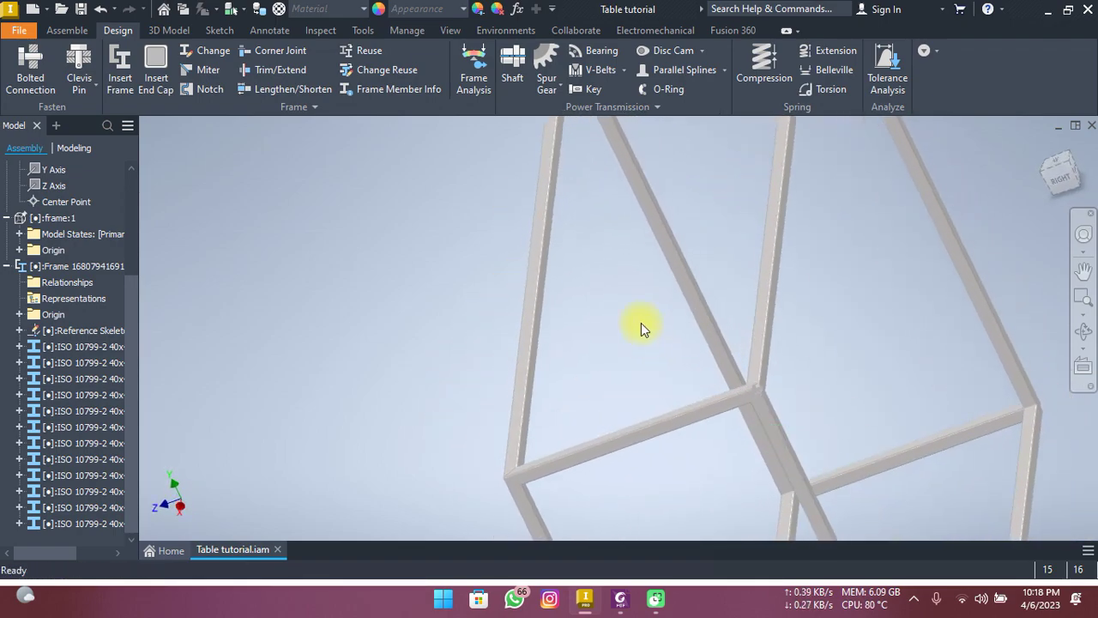
{"action": "mouse_move", "coordinate": [551, 303]}
{"action": "middle_mouse_down", "text": "shift"}
{"action": "mouse_move", "coordinate": [727, 312]}
{"action": "mouse_move", "coordinate": [686, 312]}
{"action": "mouse_move", "coordinate": [753, 342]}
{"action": "mouse_move", "coordinate": [686, 297]}
{"action": "mouse_move", "coordinate": [680, 306]}
{"action": "mouse_move", "coordinate": [736, 314]}
{"action": "middle_mouse_up", "text": "shift"}
{"action": "scroll", "coordinate": [728, 313], "scroll_direction": "down", "scroll_amount": 3}
{"action": "scroll", "coordinate": [688, 294], "scroll_direction": "up", "scroll_amount": 5}
{"action": "scroll", "coordinate": [680, 306], "scroll_direction": "down", "scroll_amount": 3}
{"action": "middle_click_drag", "start_coordinate": [792, 338], "coordinate": [711, 299], "text": "shift"}
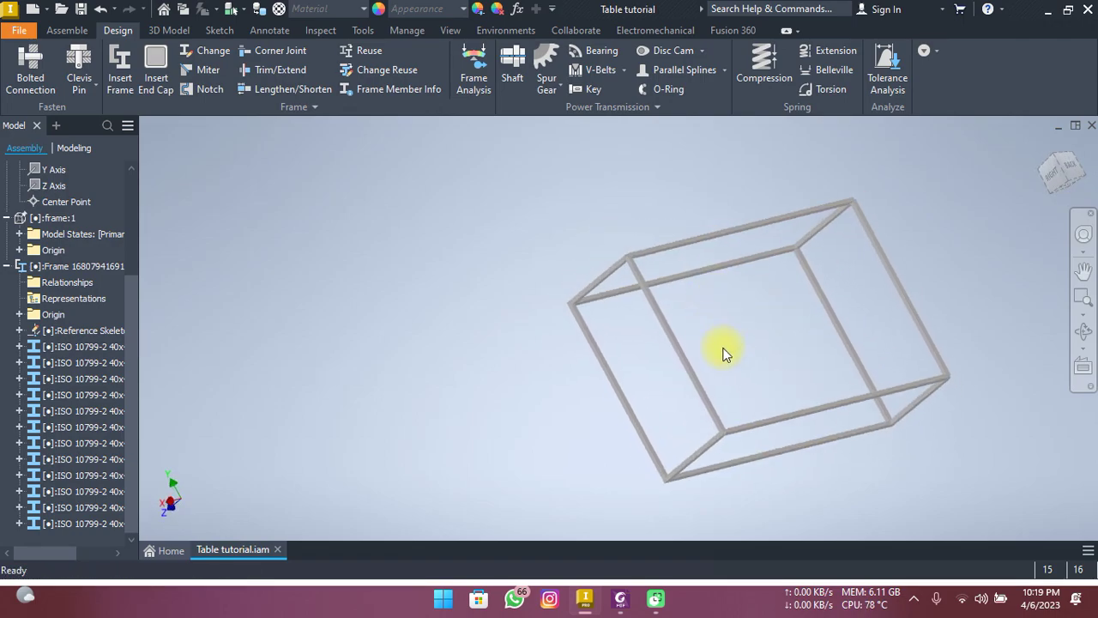
{"action": "middle_click_drag", "start_coordinate": [674, 293], "coordinate": [905, 463]}
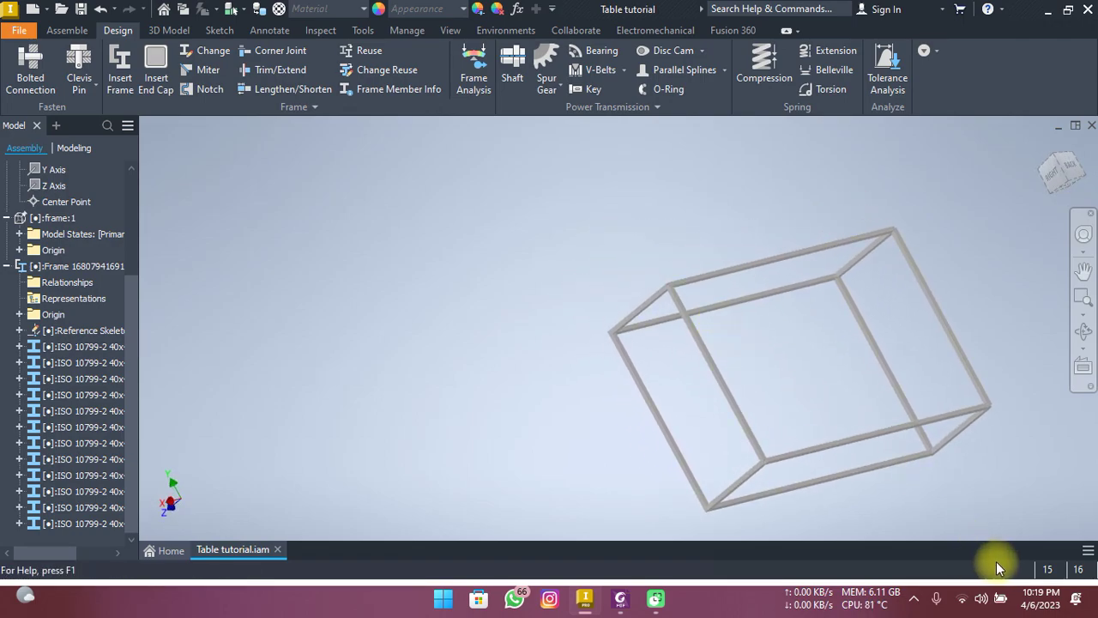
{"action": "key", "text": "alt+Tab"}
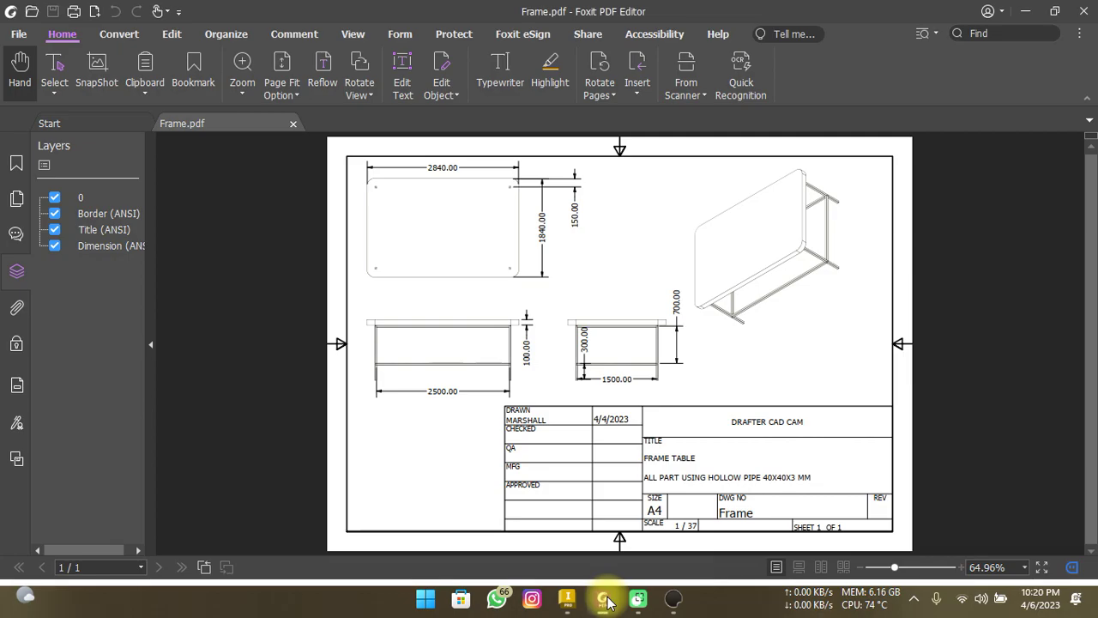
{"action": "left_click", "coordinate": [567, 599]}
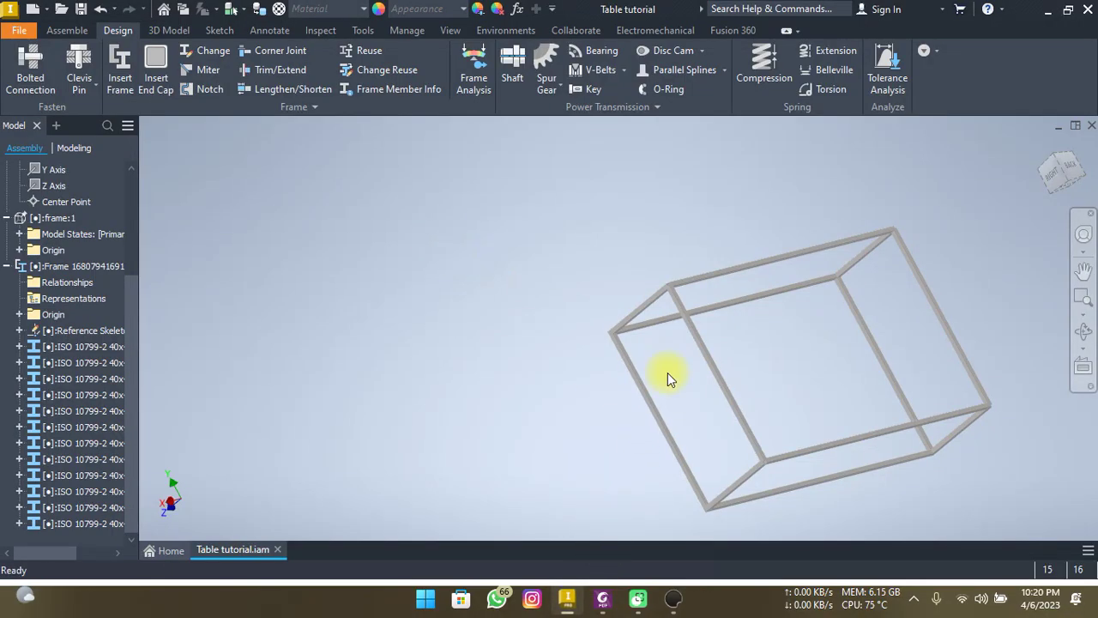
Pick the first two horizontal tubes to lengthen by 300 mm
{"action": "mouse_move", "coordinate": [757, 321]}
{"action": "middle_mouse_down", "text": "shift"}
{"action": "mouse_move", "coordinate": [632, 357]}
{"action": "mouse_move", "coordinate": [658, 375]}
{"action": "middle_mouse_up", "text": "shift"}
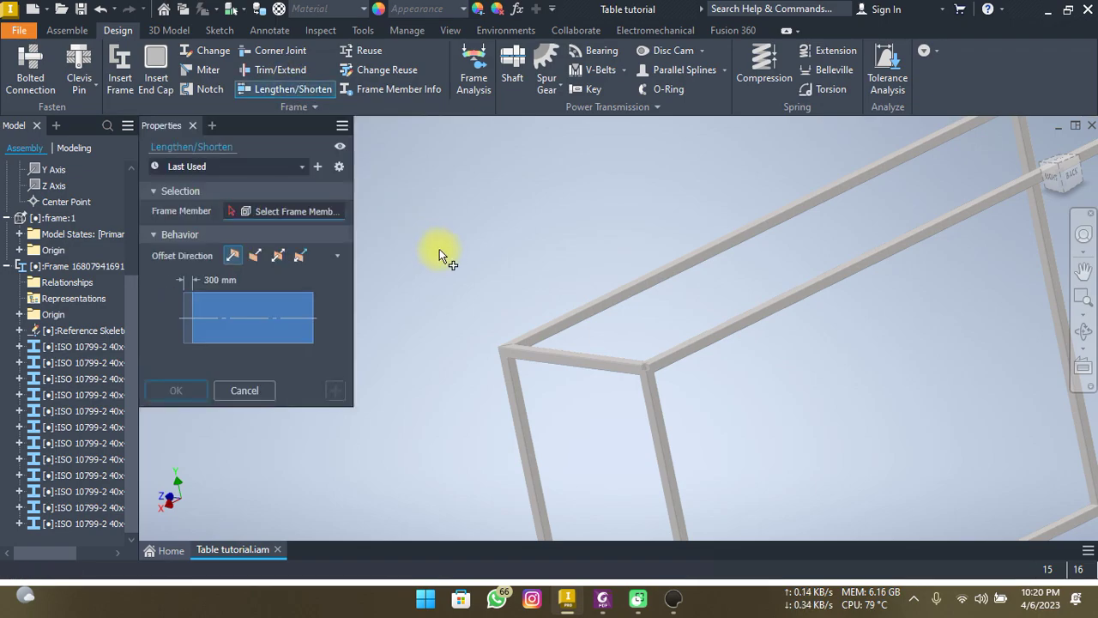
{"action": "scroll", "coordinate": [442, 240], "scroll_direction": "up", "scroll_amount": 1}
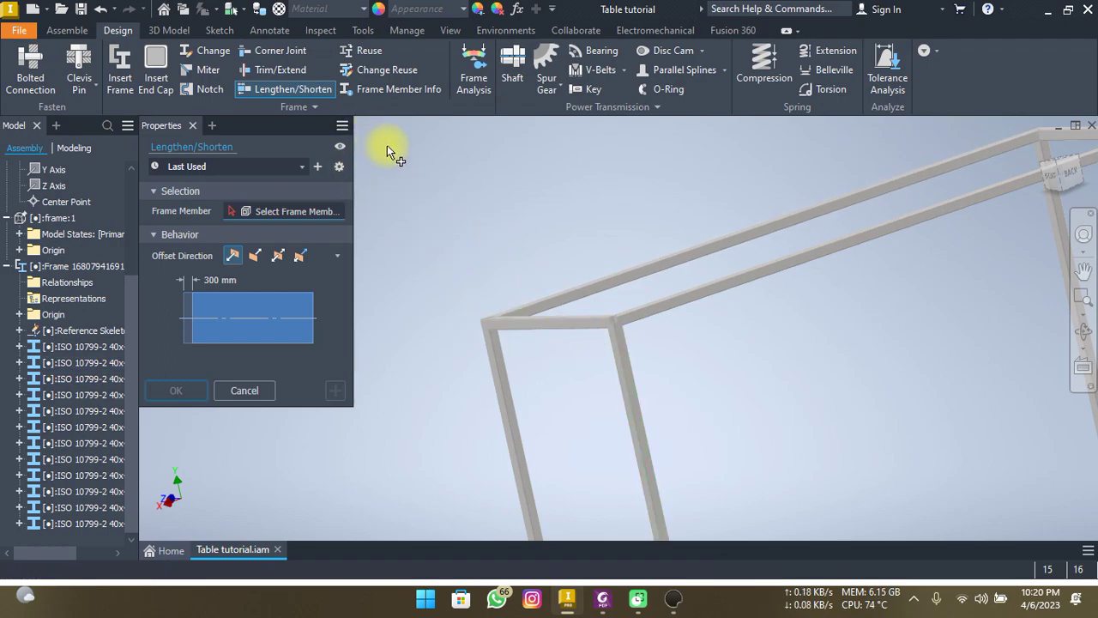
{"action": "scroll", "coordinate": [612, 332], "scroll_direction": "down", "scroll_amount": 2}
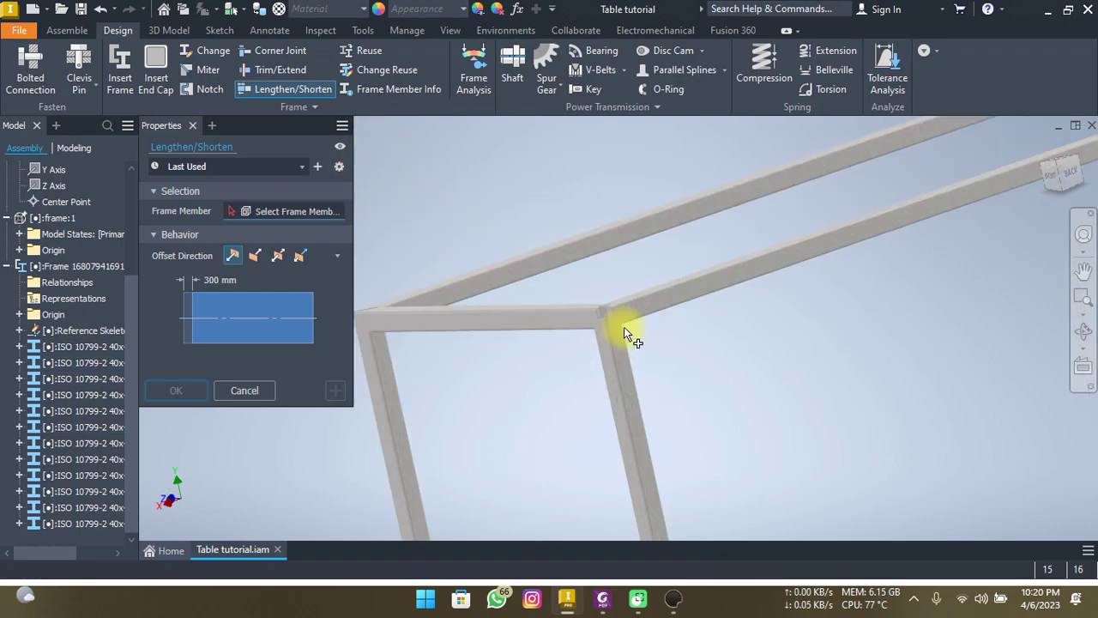
{"action": "left_click", "coordinate": [583, 326]}
{"action": "scroll", "coordinate": [666, 384], "scroll_direction": "up", "scroll_amount": 3}
{"action": "scroll", "coordinate": [633, 311], "scroll_direction": "up", "scroll_amount": 1}
{"action": "scroll", "coordinate": [647, 403], "scroll_direction": "up", "scroll_amount": 1}
{"action": "scroll", "coordinate": [645, 404], "scroll_direction": "down", "scroll_amount": 3}
{"action": "left_click", "coordinate": [625, 361]}
Add the third and fourth tubes and apply the 300 mm extension
{"action": "scroll", "coordinate": [745, 306], "scroll_direction": "up", "scroll_amount": 2}
{"action": "scroll", "coordinate": [602, 451], "scroll_direction": "up", "scroll_amount": 2}
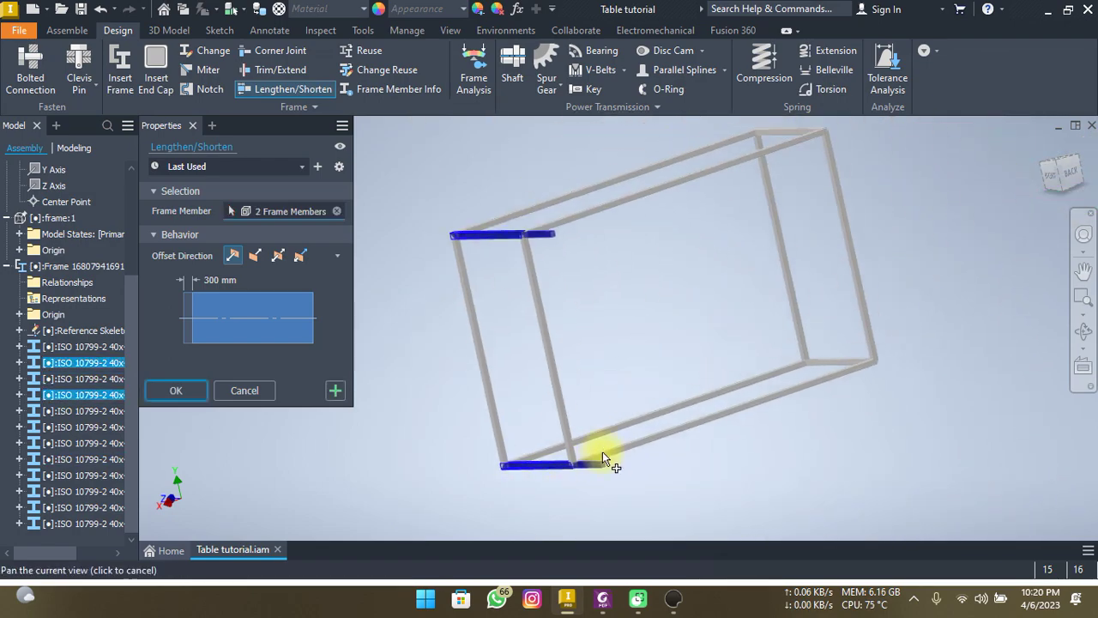
{"action": "left_click", "coordinate": [850, 369]}
{"action": "middle_click_drag", "start_coordinate": [809, 175], "coordinate": [809, 314]}
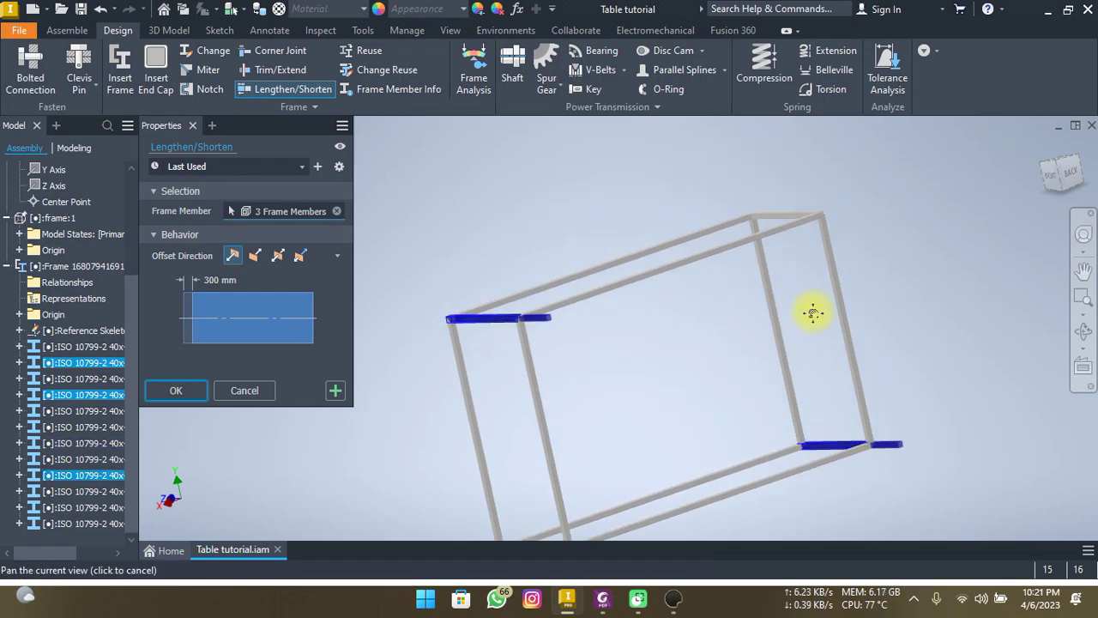
{"action": "left_click", "coordinate": [806, 229]}
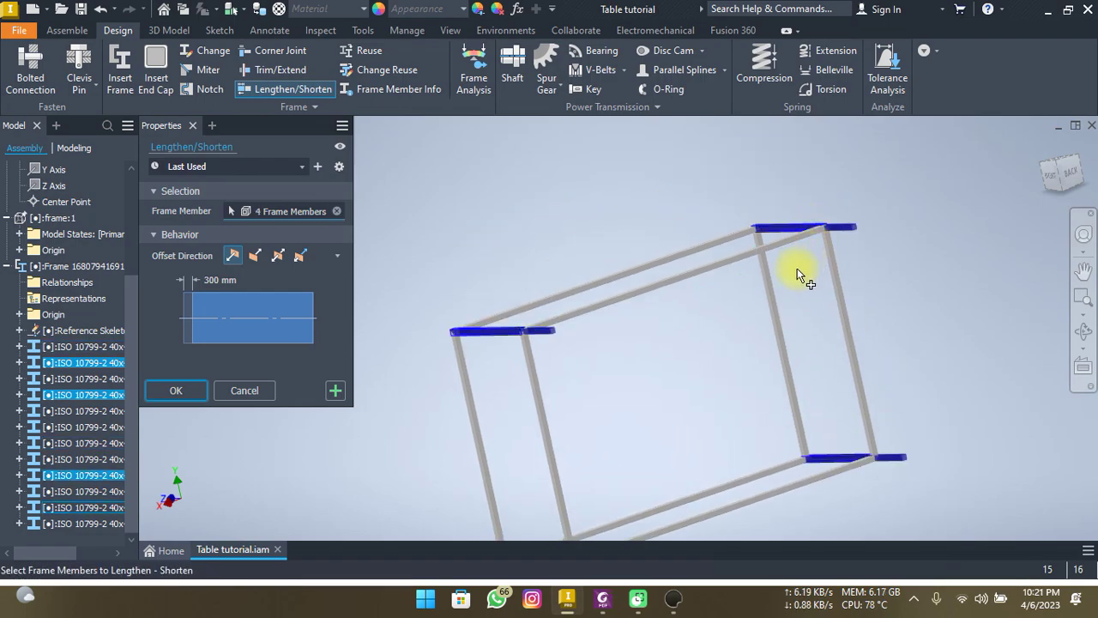
{"action": "left_click", "coordinate": [175, 386]}
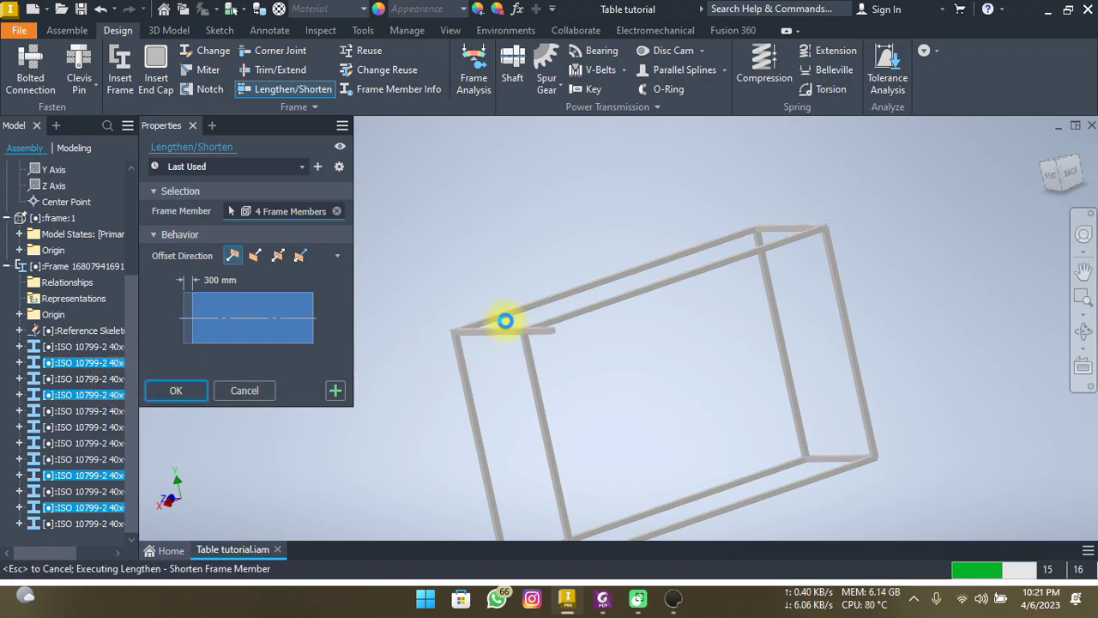
{"action": "key", "text": "Escape"}
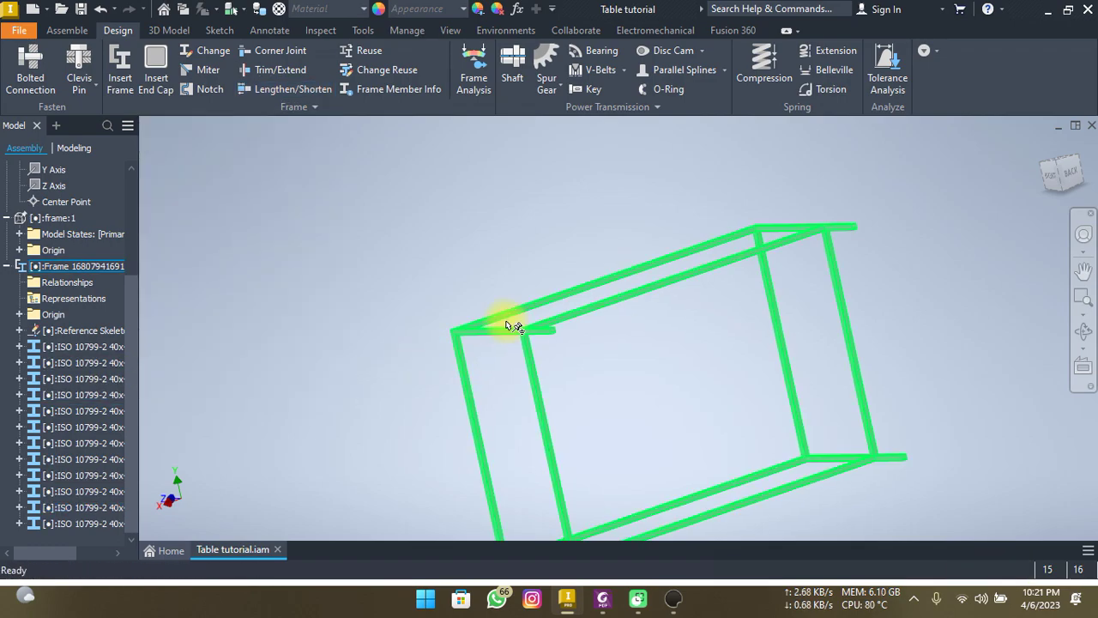
{"action": "middle_click_drag", "start_coordinate": [624, 367], "coordinate": [723, 365], "text": "shift"}
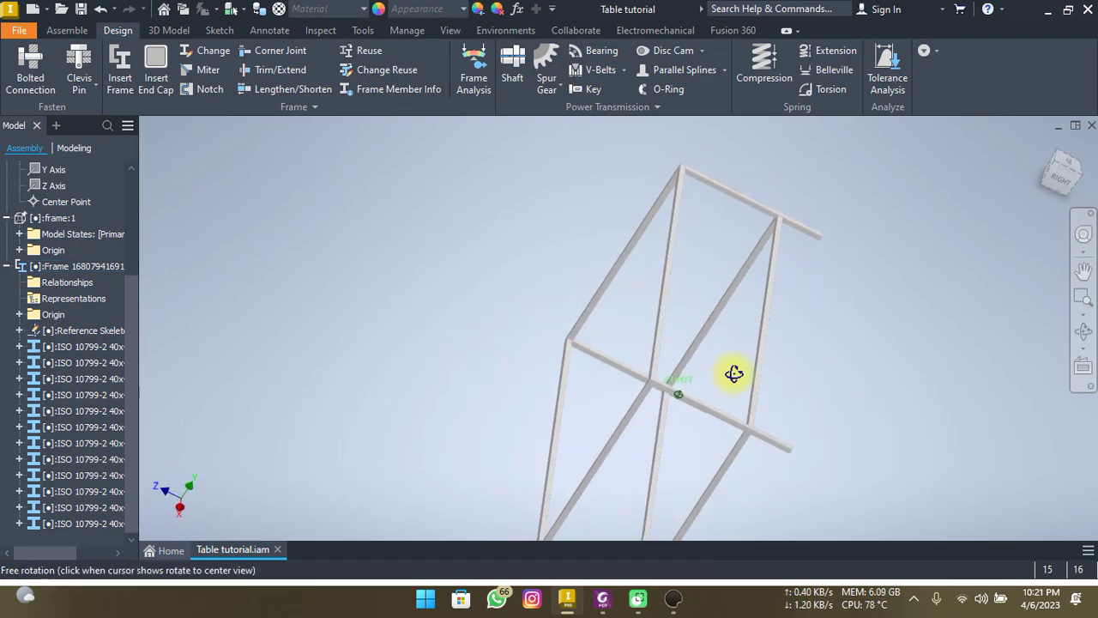
{"action": "scroll", "coordinate": [692, 346], "scroll_direction": "up", "scroll_amount": 2}
{"action": "scroll", "coordinate": [692, 257], "scroll_direction": "up", "scroll_amount": 2}
{"action": "scroll", "coordinate": [694, 221], "scroll_direction": "up", "scroll_amount": 2}
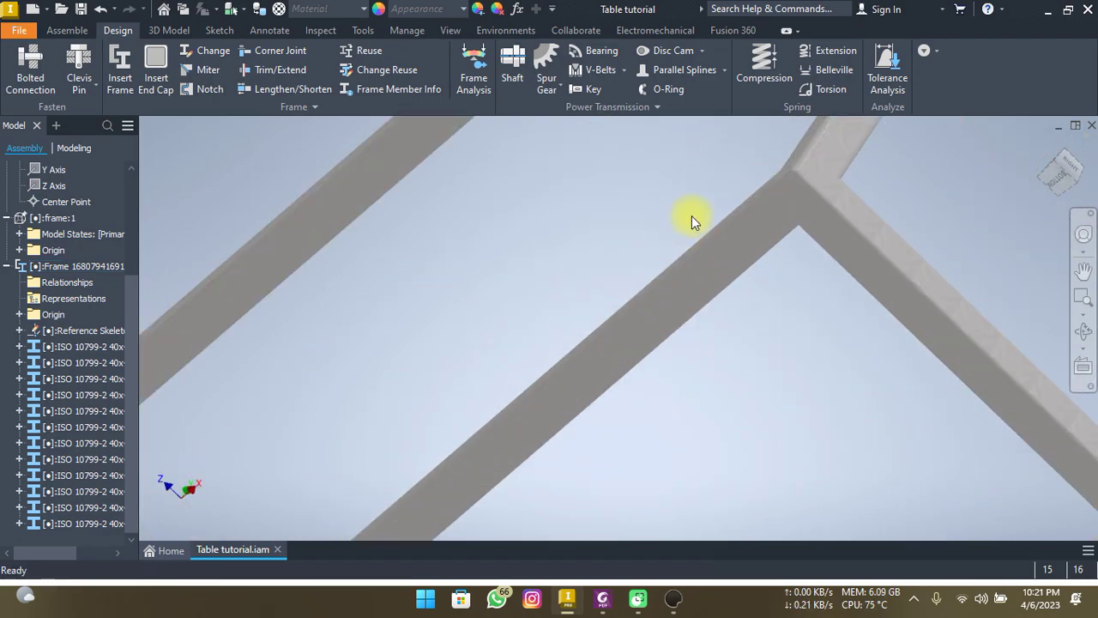
{"action": "scroll", "coordinate": [713, 249], "scroll_direction": "up", "scroll_amount": 2}
{"action": "key", "text": "F6"}
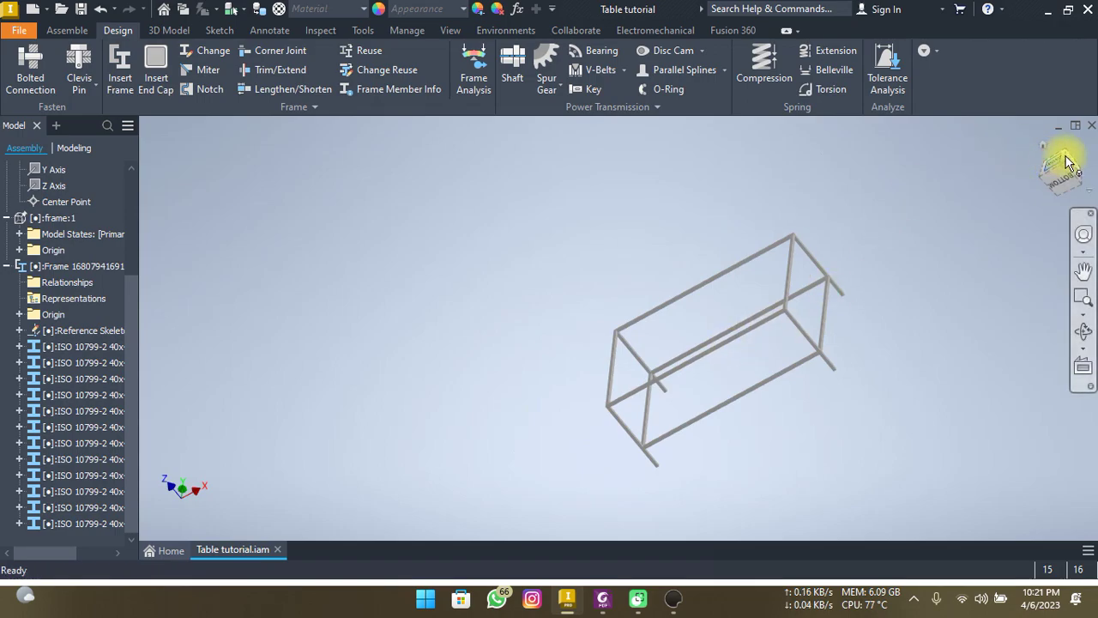
{"action": "left_click", "coordinate": [1047, 143]}
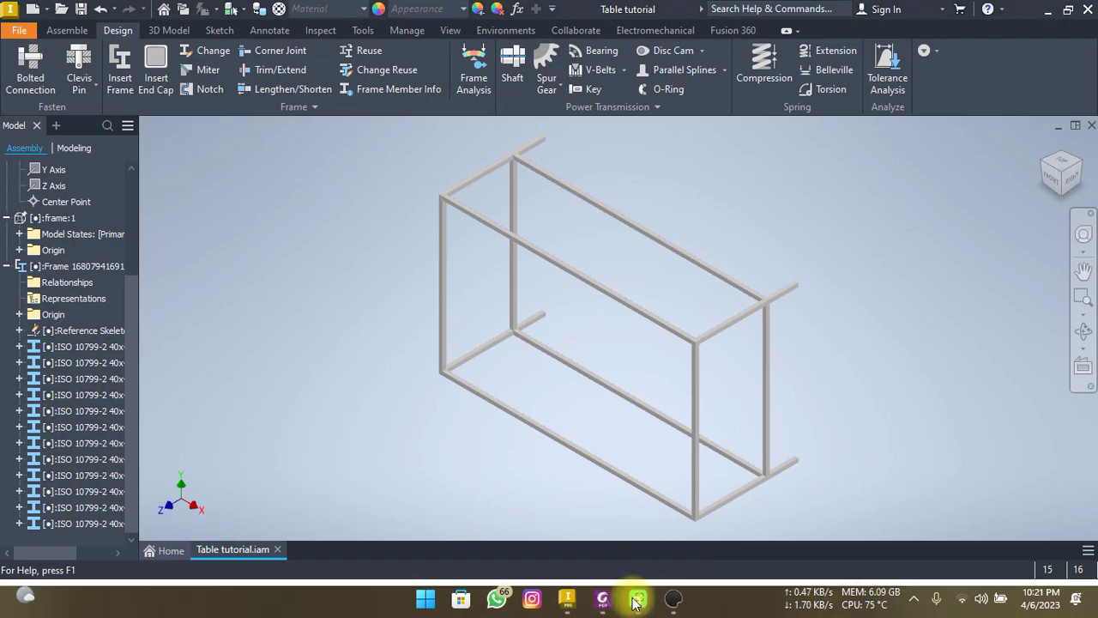
{"action": "left_click", "coordinate": [603, 599]}
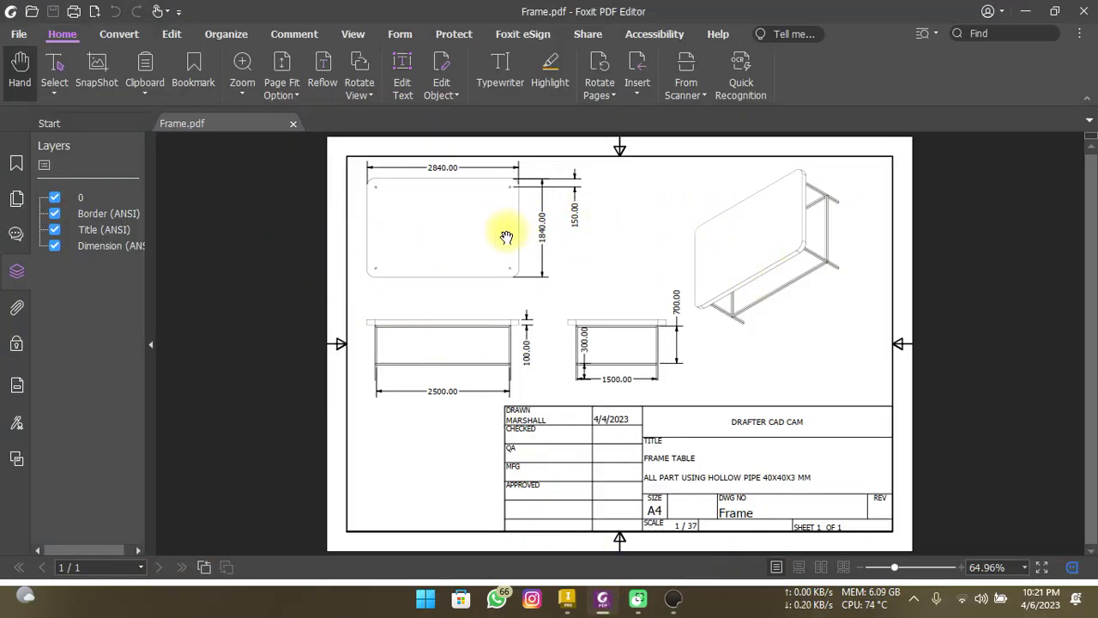
Check the table dimensions in Frame.pdf, then switch back to Inventor
{"action": "scroll", "coordinate": [519, 356], "scroll_direction": "up", "scroll_amount": 1}
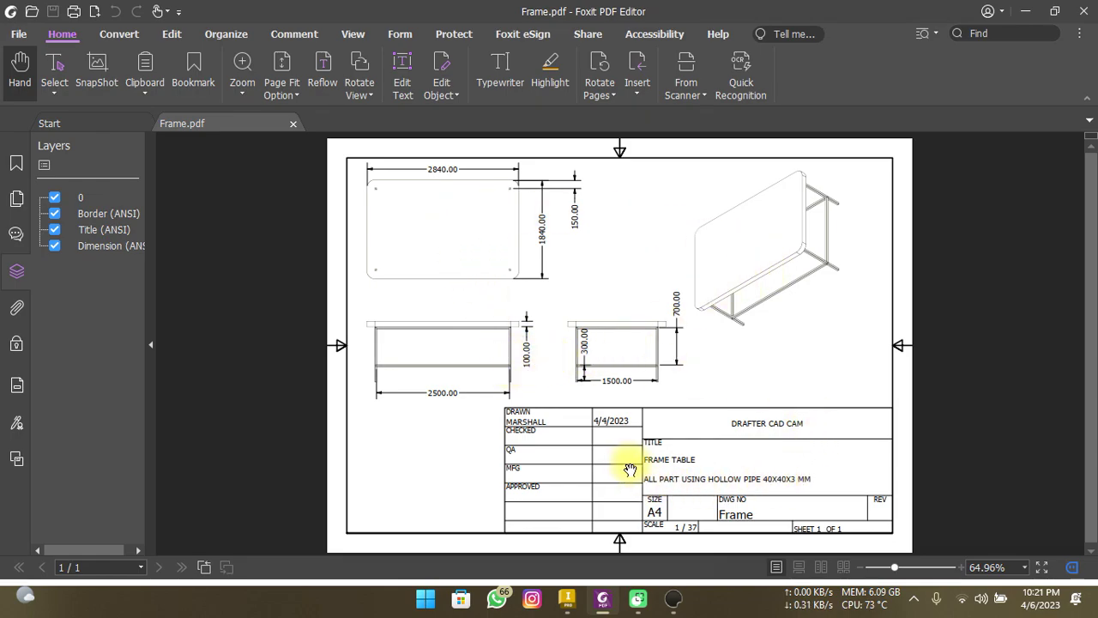
{"action": "left_click", "coordinate": [566, 596]}
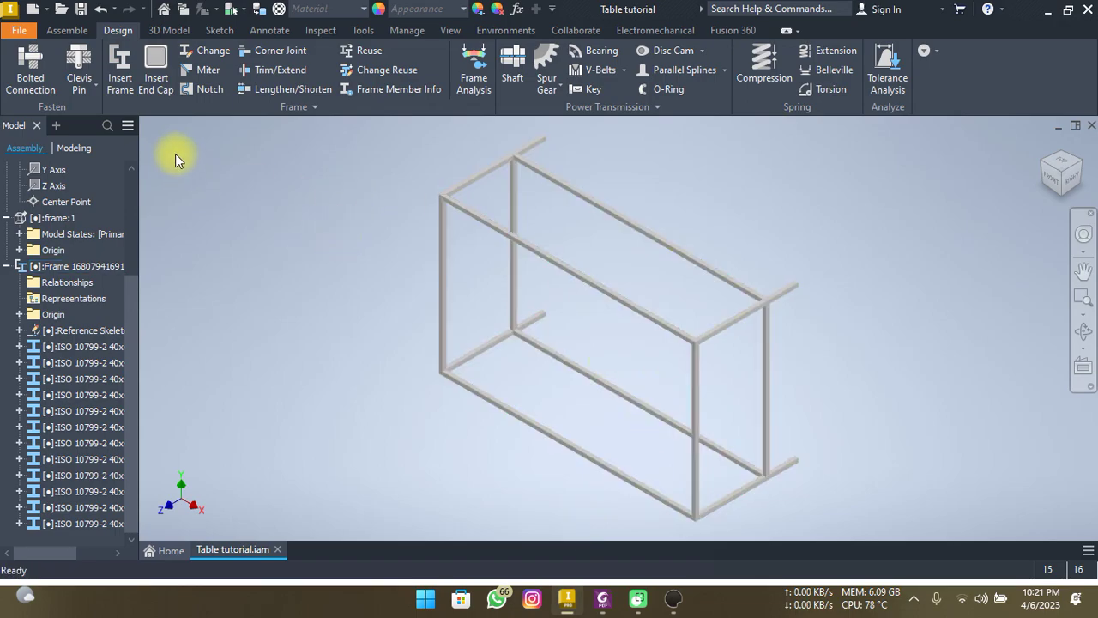
Create a new in-place component named 'Plate Table' in the Table assembly
{"action": "left_click", "coordinate": [69, 31]}
{"action": "left_click", "coordinate": [61, 69]}
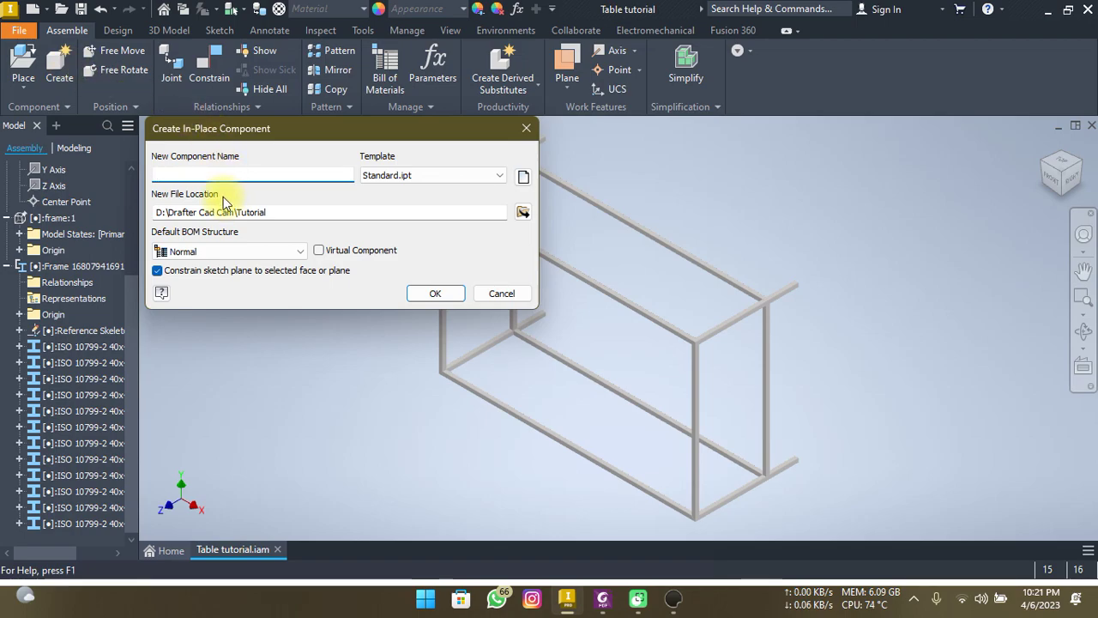
{"action": "type", "text": "Plate Table"}
{"action": "key", "text": "Return"}
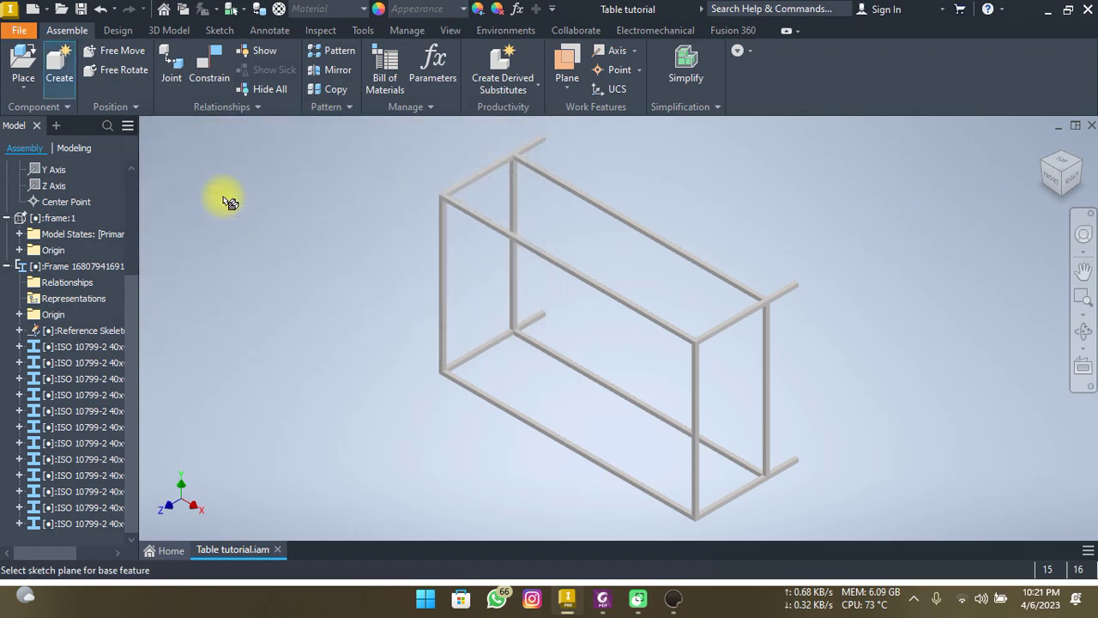
{"action": "key", "text": "Escape"}
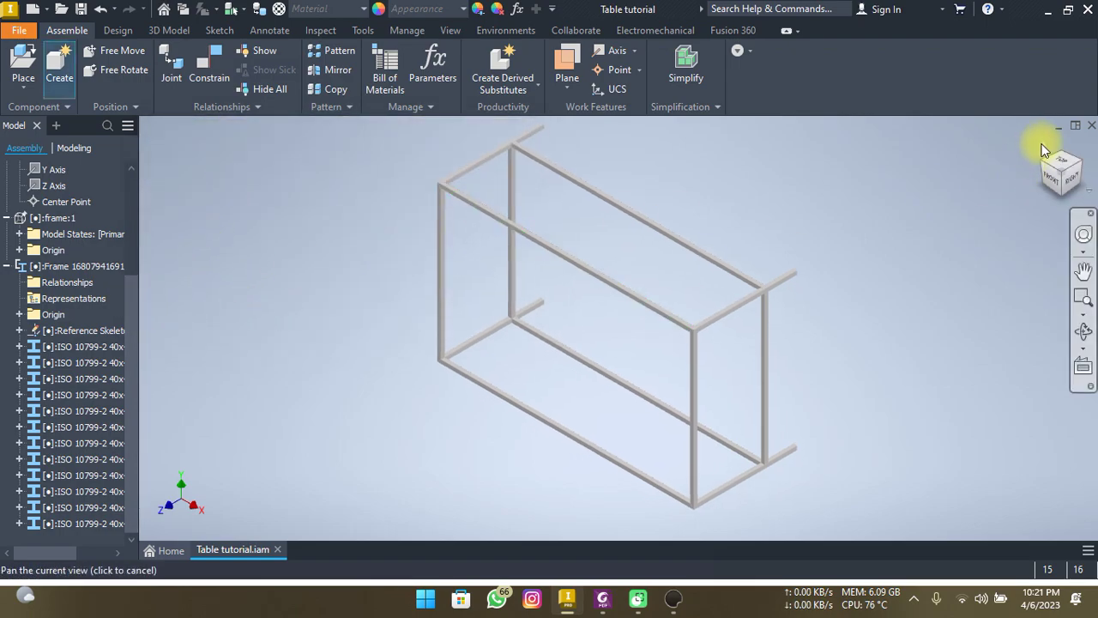
{"action": "scroll", "coordinate": [464, 228], "scroll_direction": "down", "scroll_amount": 5}
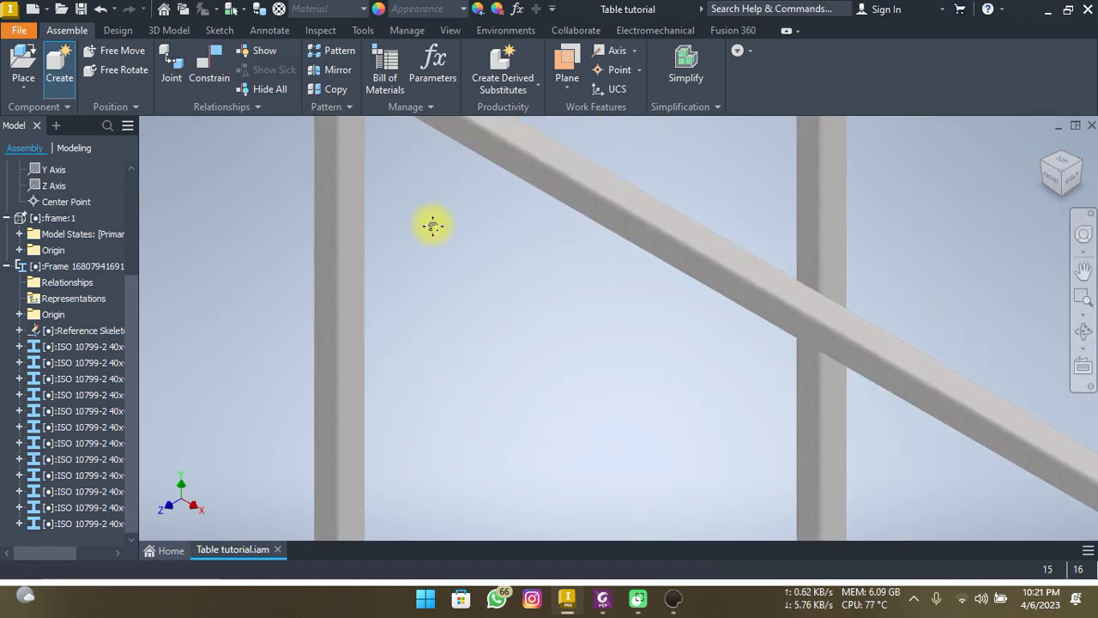
{"action": "middle_click_drag", "start_coordinate": [433, 225], "coordinate": [493, 290]}
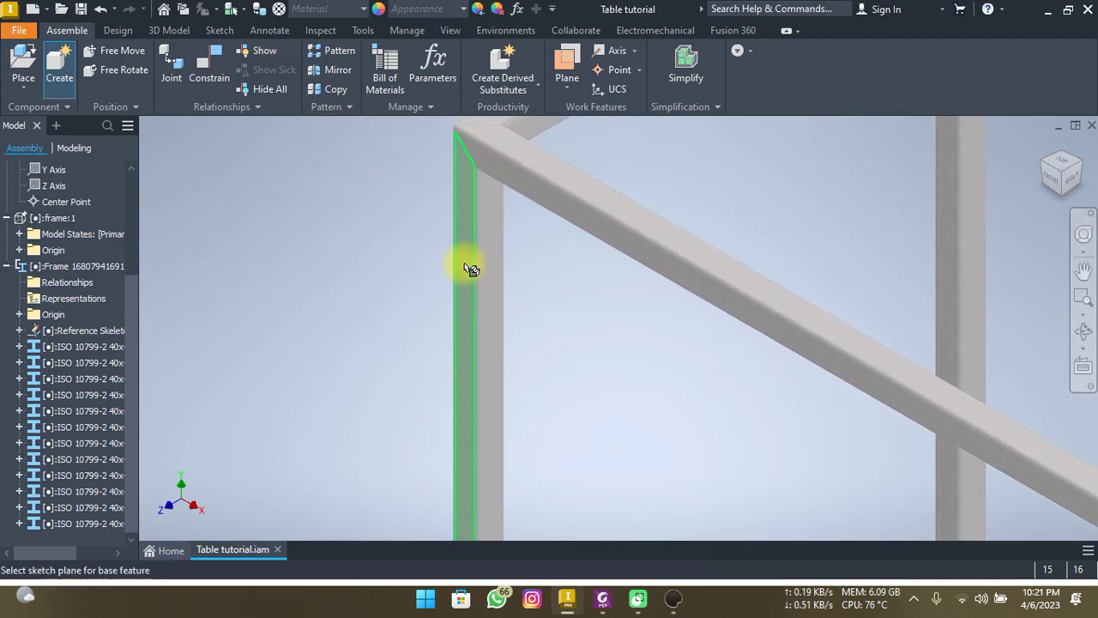
{"action": "key", "text": "Escape"}
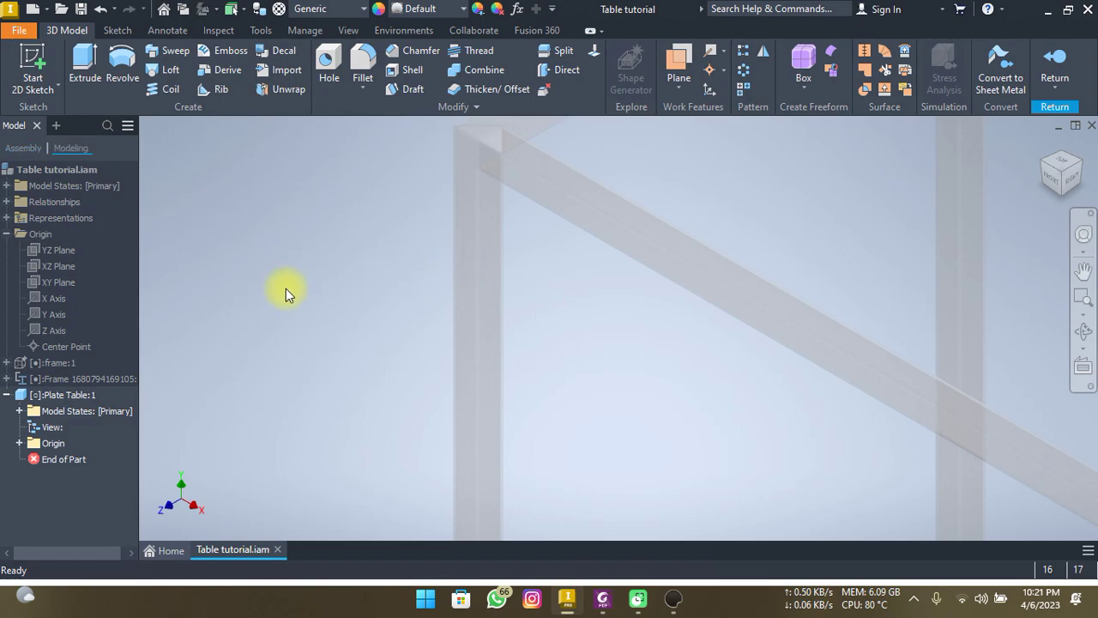
Start Sketch1 on the XY Plane of Plate Table:1's Origin
{"action": "left_click", "coordinate": [19, 443]}
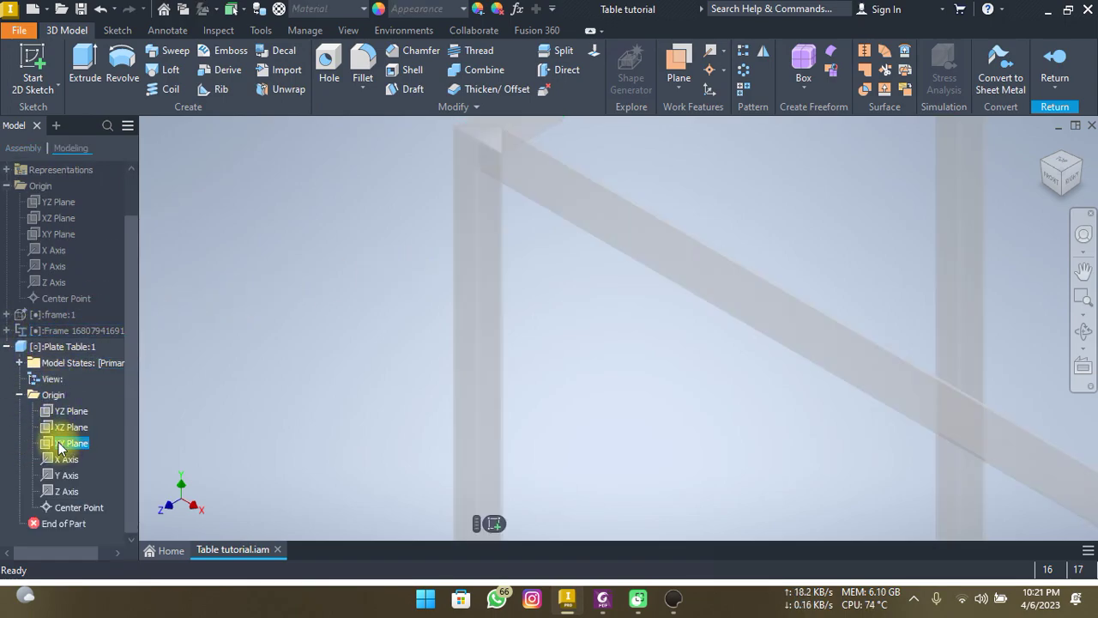
{"action": "scroll", "coordinate": [360, 421], "scroll_direction": "down", "scroll_amount": 5}
{"action": "mouse_move", "coordinate": [380, 449]}
{"action": "middle_mouse_down"}
{"action": "mouse_move", "coordinate": [387, 347]}
{"action": "mouse_move", "coordinate": [277, 326]}
{"action": "mouse_move", "coordinate": [365, 313]}
{"action": "mouse_move", "coordinate": [385, 332]}
{"action": "middle_mouse_up"}
{"action": "scroll", "coordinate": [388, 446], "scroll_direction": "up", "scroll_amount": 5}
{"action": "scroll", "coordinate": [372, 376], "scroll_direction": "up", "scroll_amount": 3}
{"action": "mouse_move", "coordinate": [385, 331]}
{"action": "middle_mouse_down", "text": "shift"}
{"action": "mouse_move", "coordinate": [321, 329]}
{"action": "mouse_move", "coordinate": [388, 297]}
{"action": "middle_mouse_up", "text": "shift"}
{"action": "scroll", "coordinate": [455, 295], "scroll_direction": "down", "scroll_amount": 3}
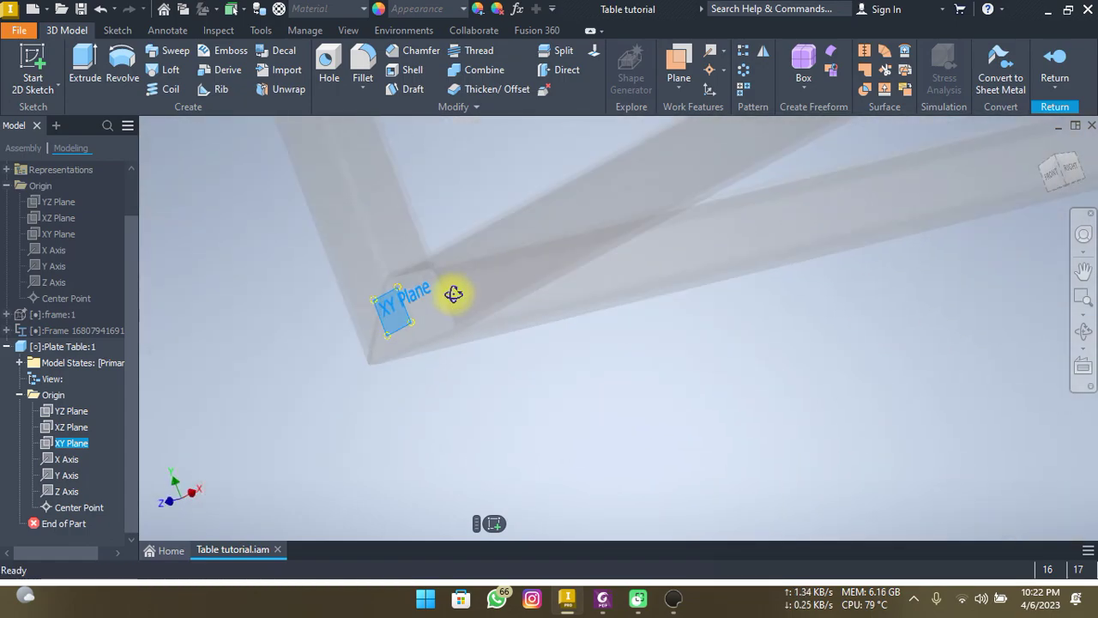
{"action": "left_click", "coordinate": [32, 60]}
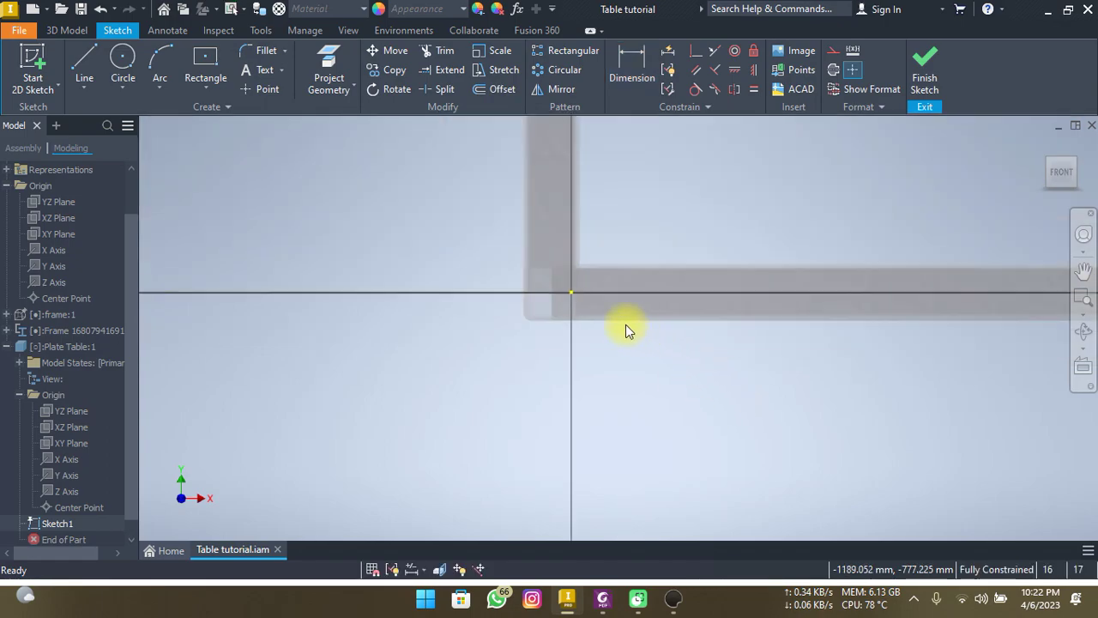
Project the frame's top-left corner arc into Sketch1 with Project Geometry
{"action": "mouse_move", "coordinate": [843, 303]}
{"action": "middle_mouse_down"}
{"action": "mouse_move", "coordinate": [565, 349]}
{"action": "mouse_move", "coordinate": [839, 366]}
{"action": "middle_mouse_up"}
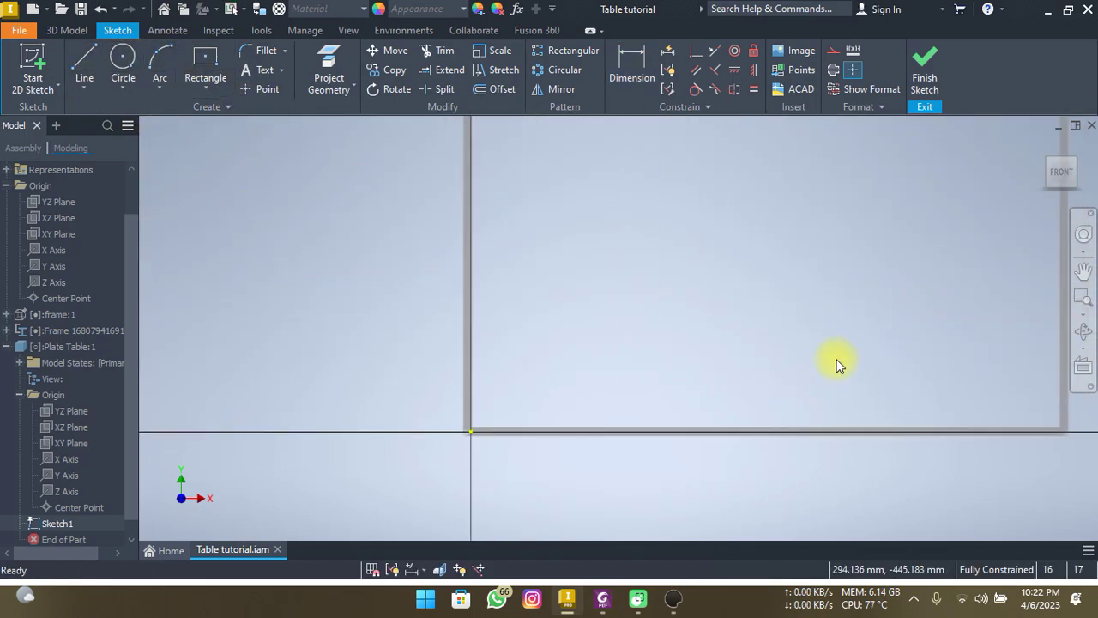
{"action": "scroll", "coordinate": [839, 365], "scroll_direction": "up", "scroll_amount": 2}
{"action": "middle_click_drag", "start_coordinate": [863, 294], "coordinate": [767, 386]}
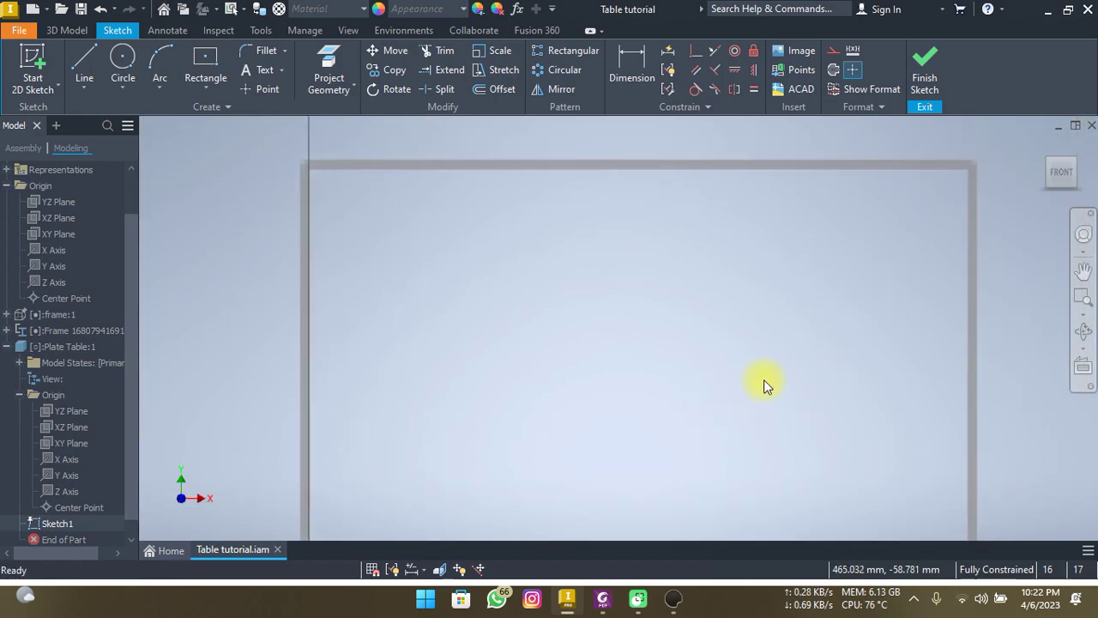
{"action": "left_click", "coordinate": [1054, 172]}
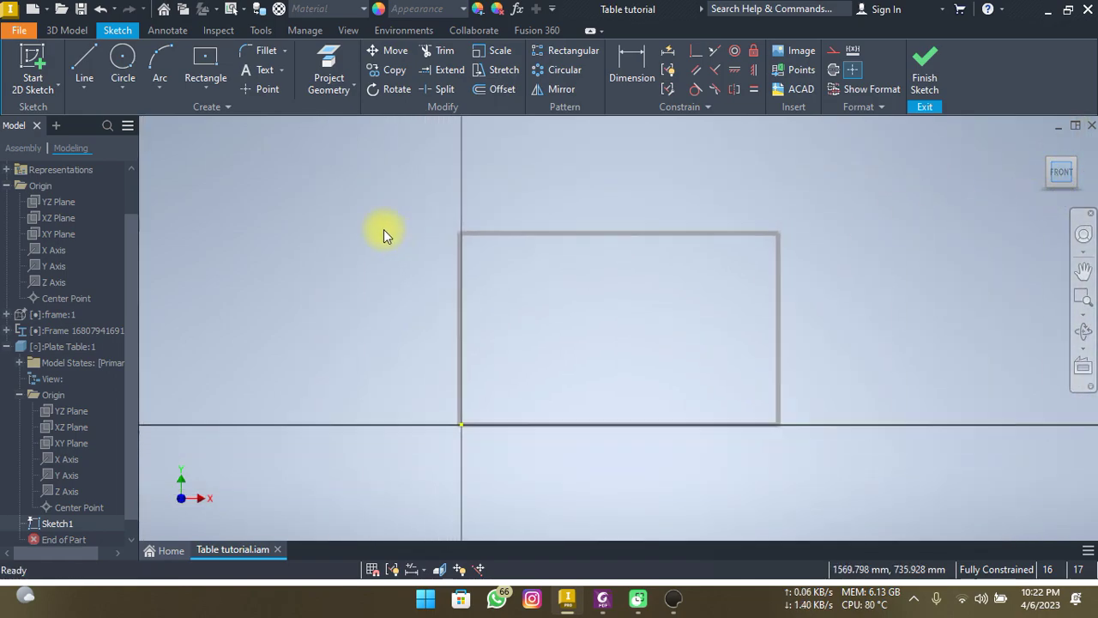
{"action": "left_click", "coordinate": [330, 62]}
{"action": "scroll", "coordinate": [485, 238], "scroll_direction": "up", "scroll_amount": 2}
{"action": "scroll", "coordinate": [514, 240], "scroll_direction": "down", "scroll_amount": 3}
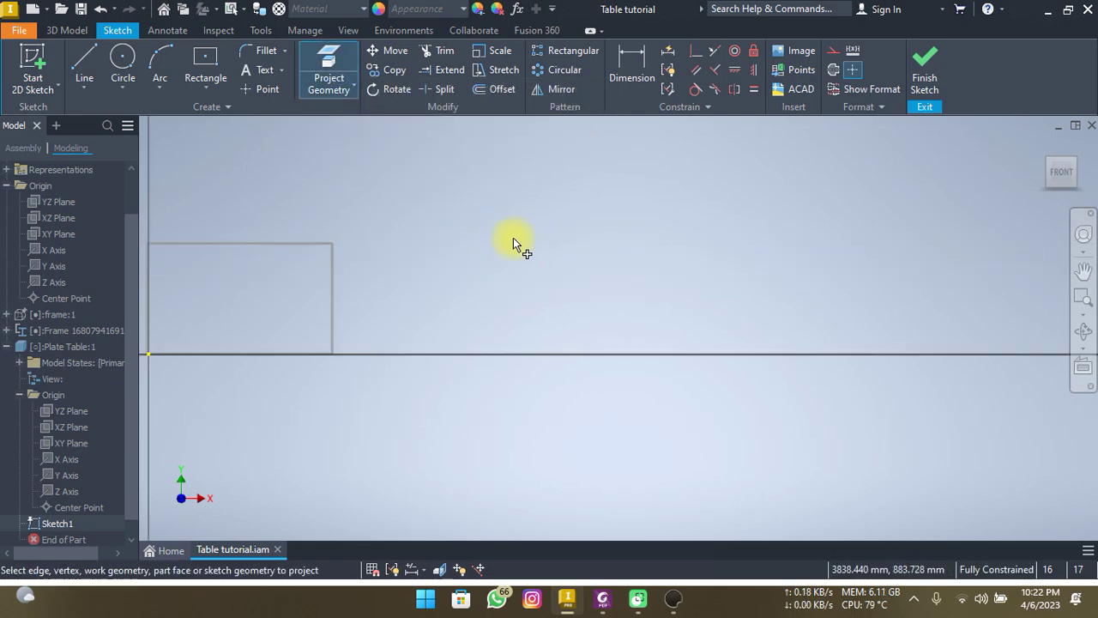
{"action": "mouse_move", "coordinate": [263, 237]}
{"action": "middle_mouse_down"}
{"action": "mouse_move", "coordinate": [410, 311]}
{"action": "mouse_move", "coordinate": [446, 387]}
{"action": "mouse_move", "coordinate": [477, 196]}
{"action": "middle_mouse_up"}
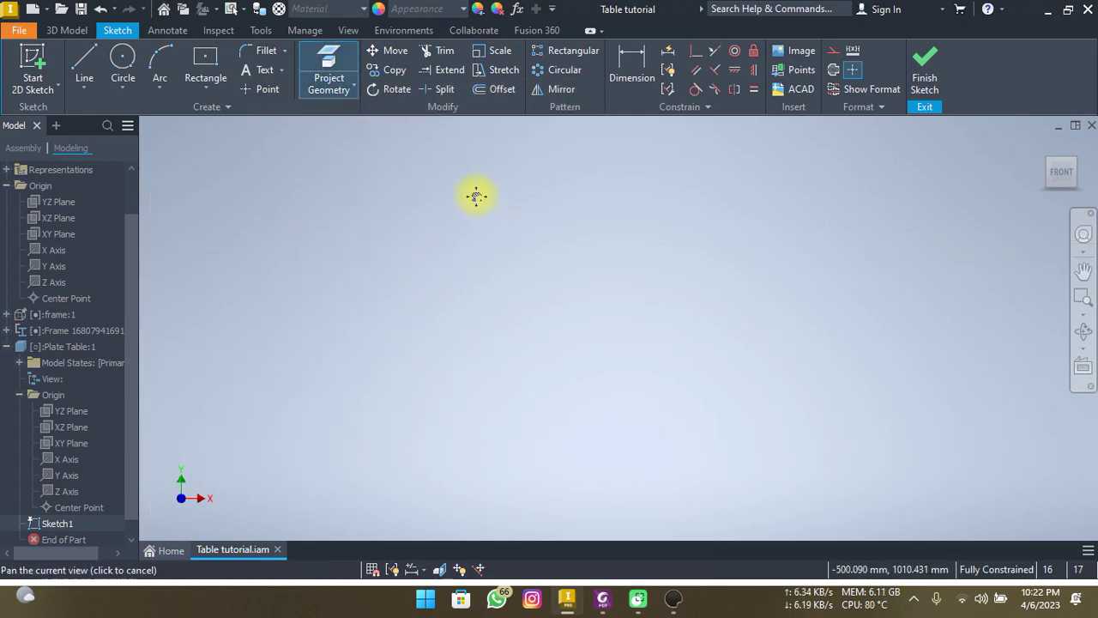
{"action": "middle_click_drag", "start_coordinate": [515, 375], "coordinate": [526, 421]}
{"action": "middle_click_drag", "start_coordinate": [539, 478], "coordinate": [546, 391]}
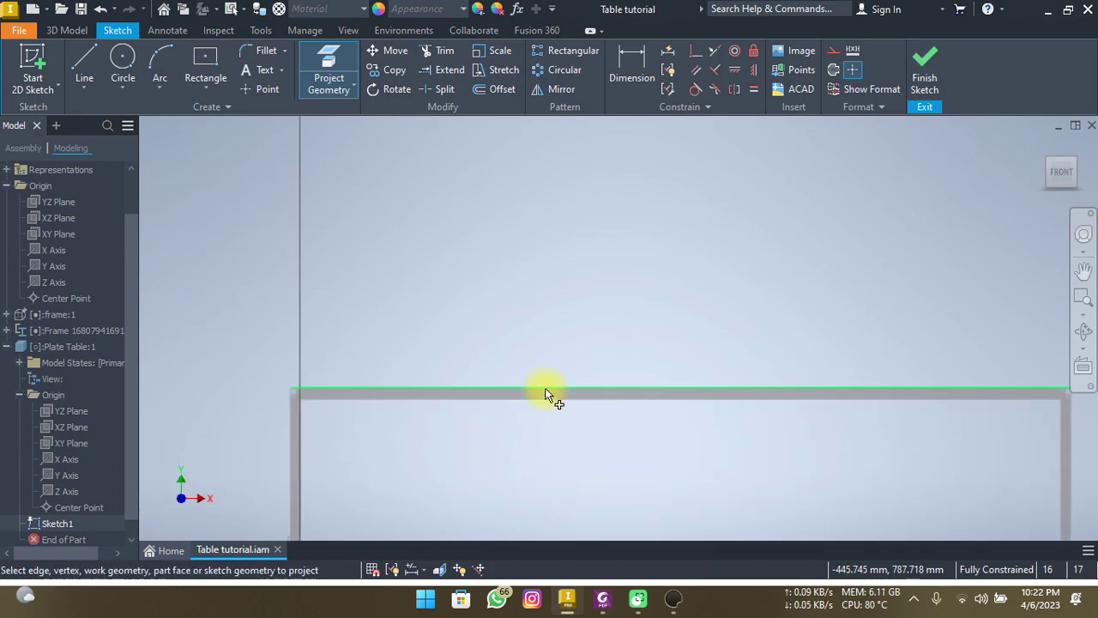
{"action": "scroll", "coordinate": [542, 395], "scroll_direction": "up", "scroll_amount": 2}
{"action": "scroll", "coordinate": [523, 373], "scroll_direction": "up", "scroll_amount": 2}
{"action": "middle_click_drag", "start_coordinate": [507, 343], "coordinate": [669, 368]}
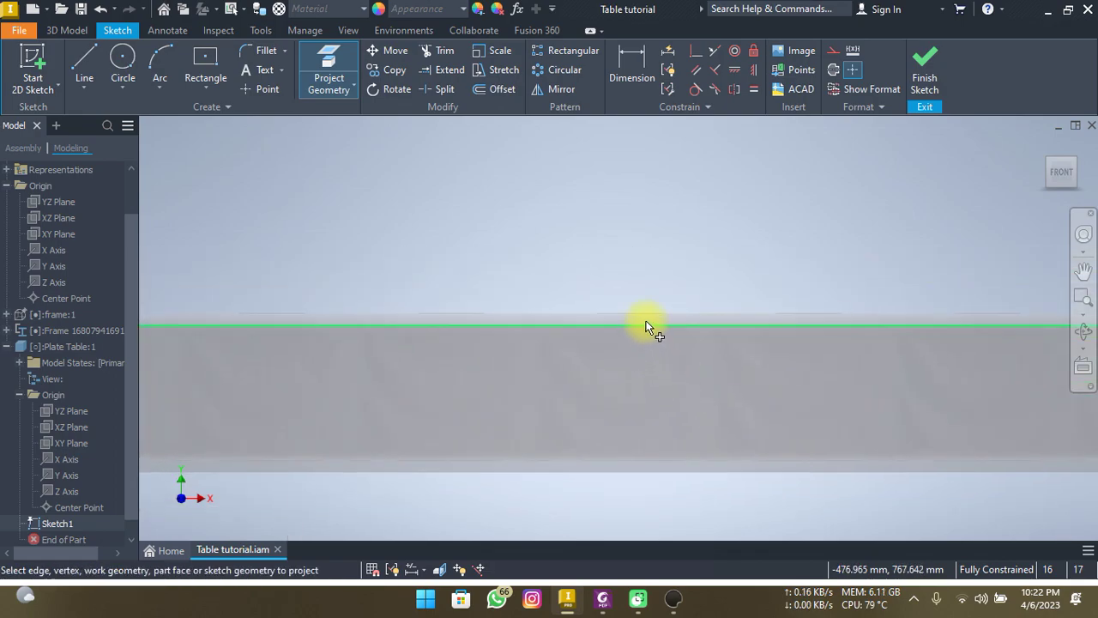
{"action": "scroll", "coordinate": [547, 335], "scroll_direction": "up", "scroll_amount": 2}
{"action": "middle_click_drag", "start_coordinate": [546, 335], "coordinate": [662, 363]}
{"action": "scroll", "coordinate": [355, 361], "scroll_direction": "down", "scroll_amount": 2}
{"action": "middle_click_drag", "start_coordinate": [355, 360], "coordinate": [686, 372]}
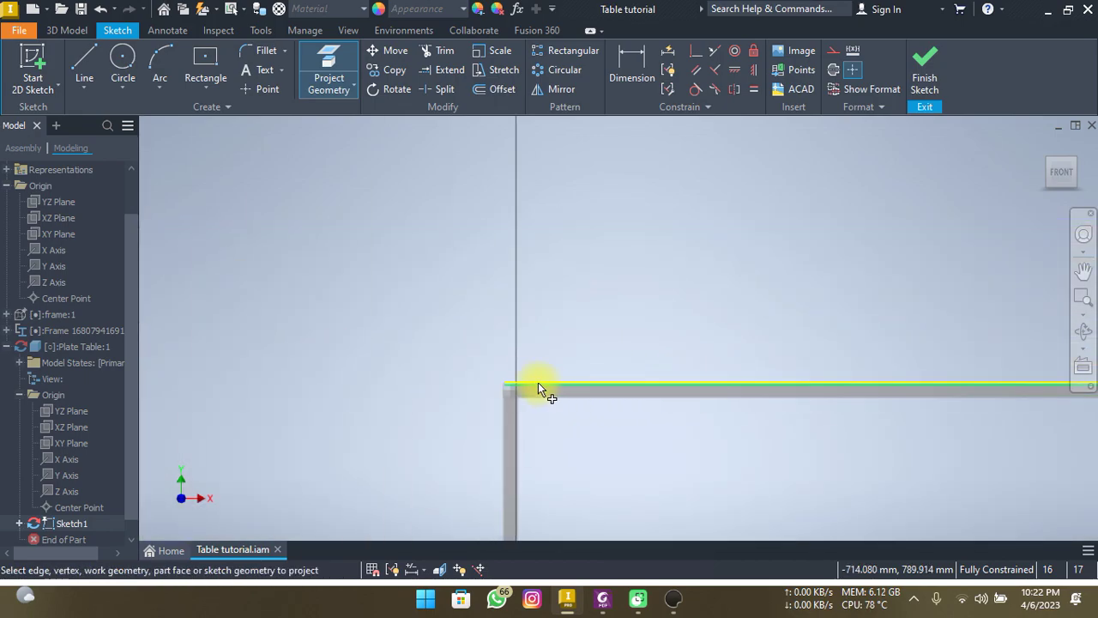
{"action": "scroll", "coordinate": [497, 389], "scroll_direction": "up", "scroll_amount": 2}
{"action": "scroll", "coordinate": [464, 382], "scroll_direction": "up", "scroll_amount": 2}
{"action": "scroll", "coordinate": [564, 348], "scroll_direction": "up", "scroll_amount": 2}
{"action": "scroll", "coordinate": [585, 252], "scroll_direction": "down", "scroll_amount": 1}
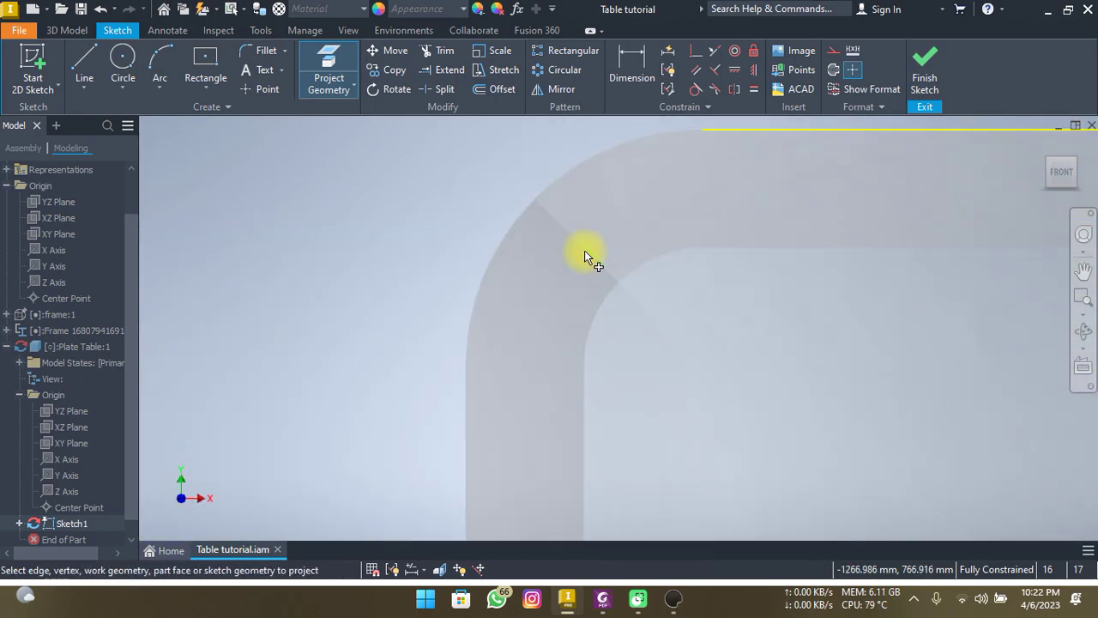
{"action": "scroll", "coordinate": [585, 256], "scroll_direction": "down", "scroll_amount": 2}
{"action": "left_click", "coordinate": [610, 254]}
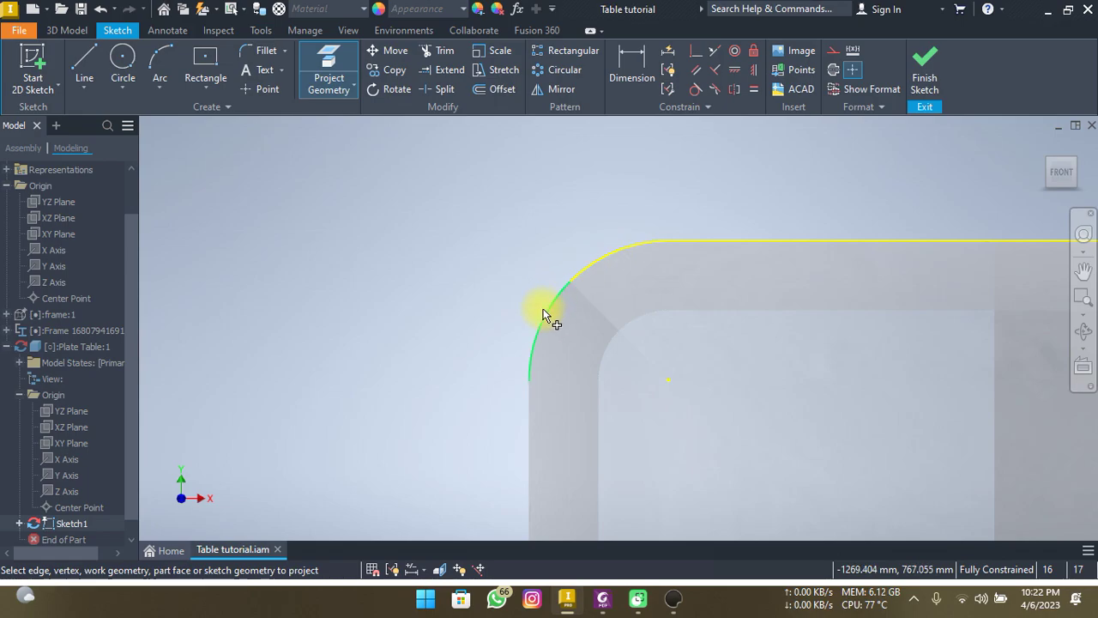
Project the frame's left vertical edge and bottom-left corner arc
{"action": "middle_click_drag", "start_coordinate": [537, 380], "coordinate": [558, 316]}
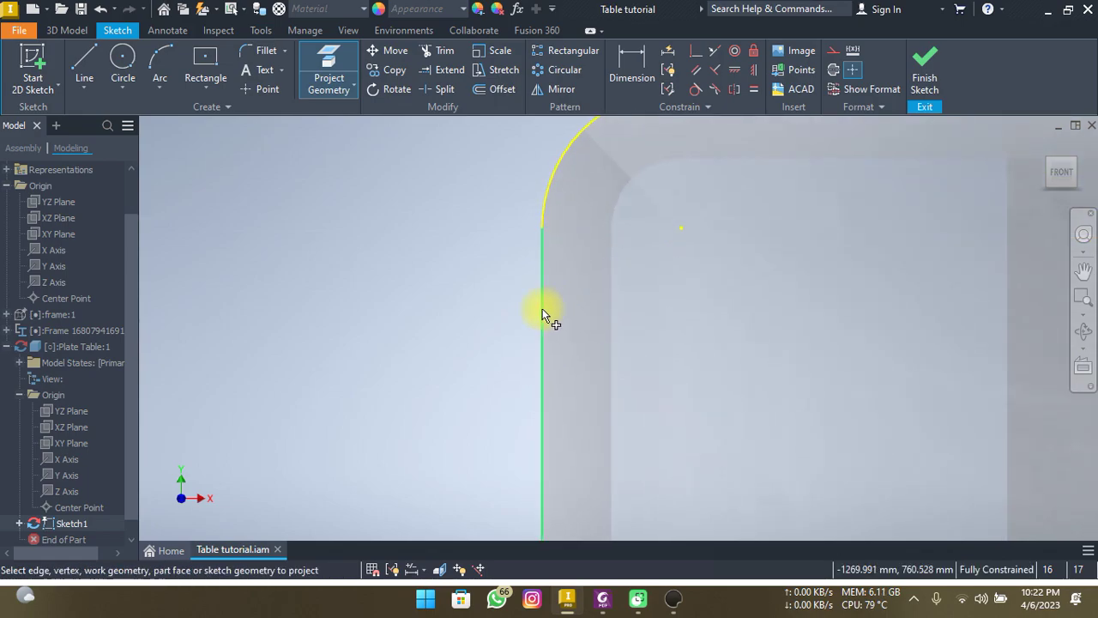
{"action": "left_click", "coordinate": [543, 316]}
{"action": "scroll", "coordinate": [606, 336], "scroll_direction": "up", "scroll_amount": 2}
{"action": "scroll", "coordinate": [567, 337], "scroll_direction": "down", "scroll_amount": 1}
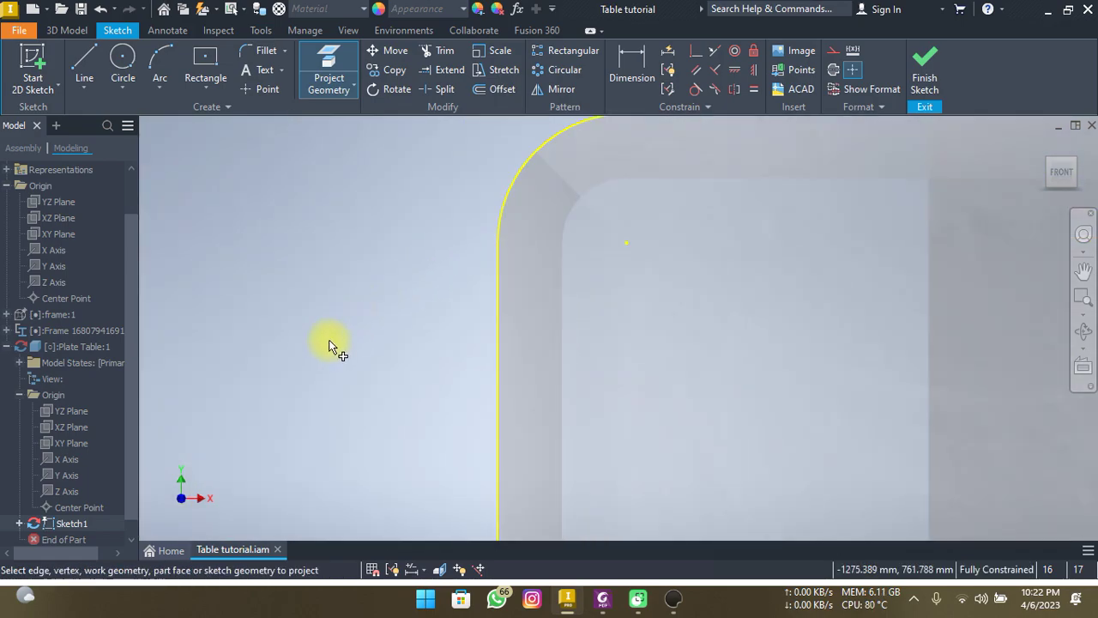
{"action": "scroll", "coordinate": [352, 343], "scroll_direction": "down", "scroll_amount": 2}
{"action": "middle_click_drag", "start_coordinate": [375, 363], "coordinate": [503, 387]}
{"action": "scroll", "coordinate": [549, 412], "scroll_direction": "up", "scroll_amount": 2}
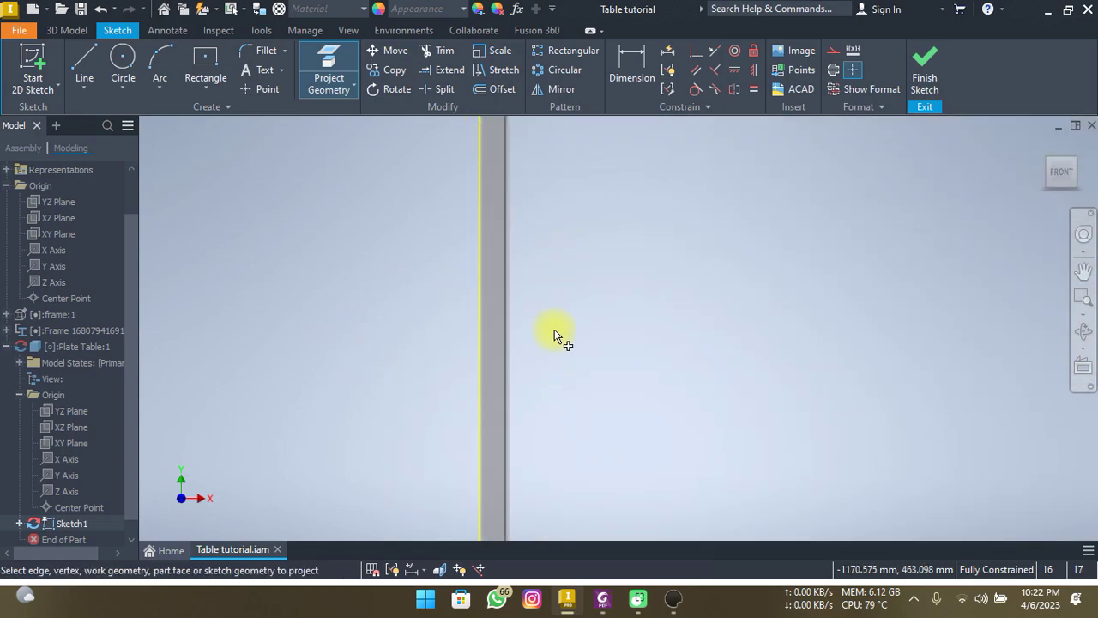
{"action": "scroll", "coordinate": [558, 426], "scroll_direction": "down", "scroll_amount": 2}
{"action": "scroll", "coordinate": [567, 469], "scroll_direction": "up", "scroll_amount": 2}
{"action": "middle_click_drag", "start_coordinate": [567, 469], "coordinate": [534, 324]}
{"action": "scroll", "coordinate": [527, 434], "scroll_direction": "up", "scroll_amount": 1}
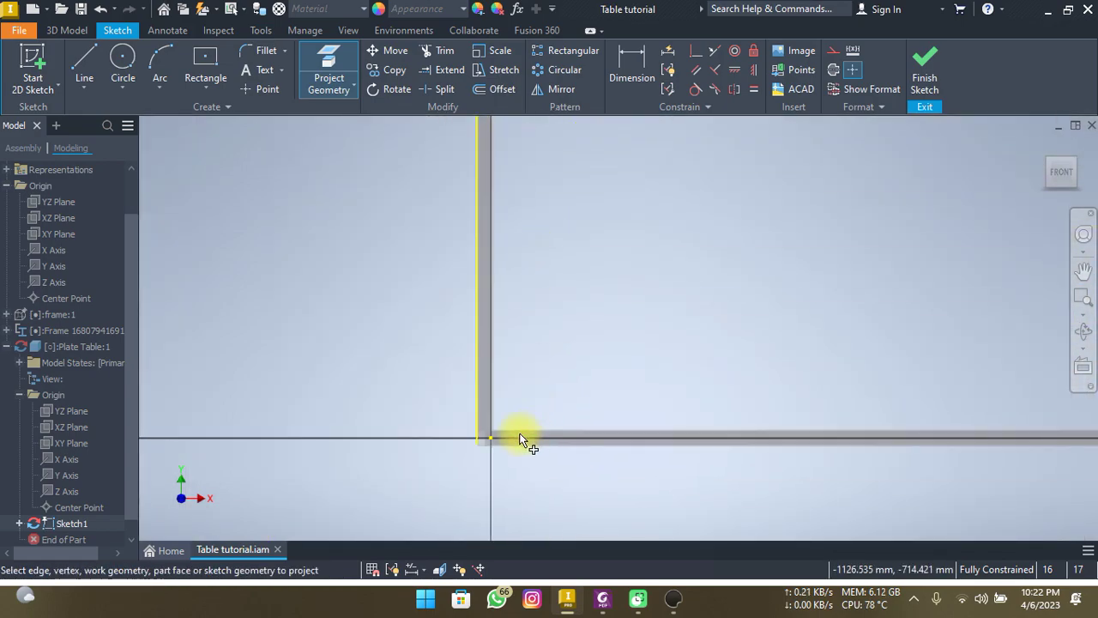
{"action": "scroll", "coordinate": [422, 453], "scroll_direction": "down", "scroll_amount": 1}
{"action": "scroll", "coordinate": [510, 490], "scroll_direction": "up", "scroll_amount": 3}
{"action": "scroll", "coordinate": [544, 404], "scroll_direction": "up", "scroll_amount": 1}
{"action": "scroll", "coordinate": [548, 391], "scroll_direction": "up", "scroll_amount": 2}
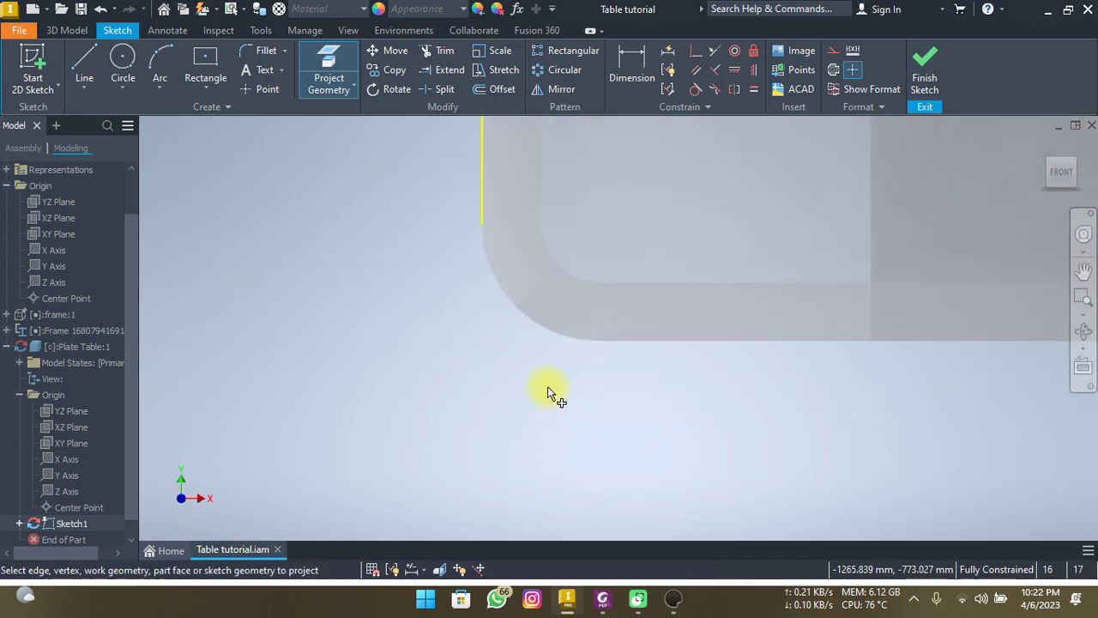
{"action": "left_click", "coordinate": [496, 284]}
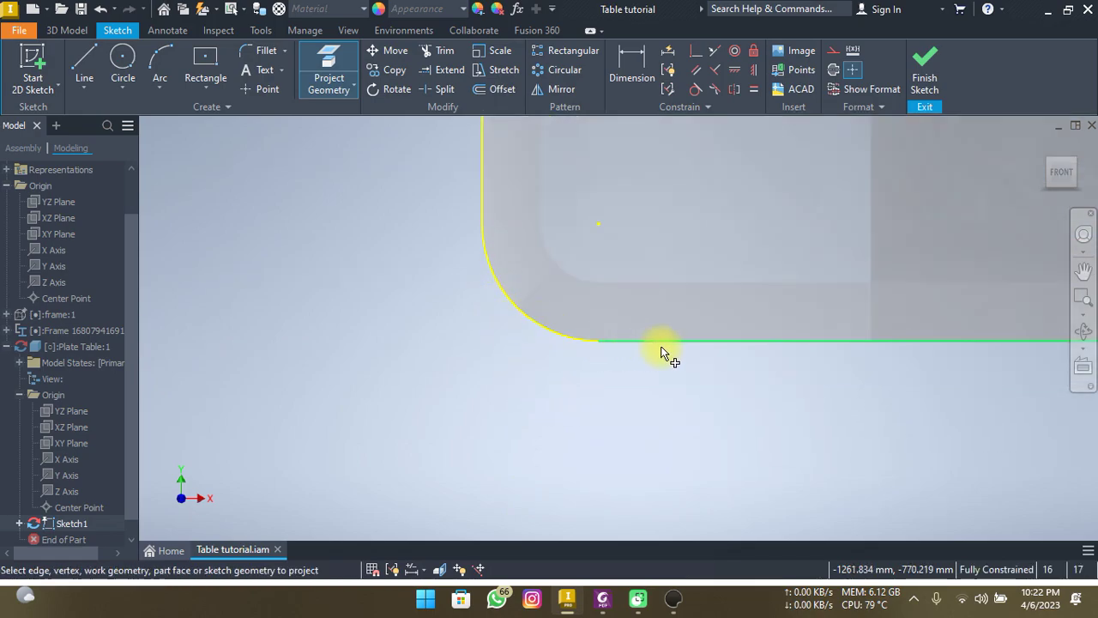
Project the frame's bottom edge and bottom-right corner arc
{"action": "left_click", "coordinate": [718, 327]}
{"action": "scroll", "coordinate": [840, 338], "scroll_direction": "down", "scroll_amount": 2}
{"action": "scroll", "coordinate": [841, 341], "scroll_direction": "down", "scroll_amount": 1}
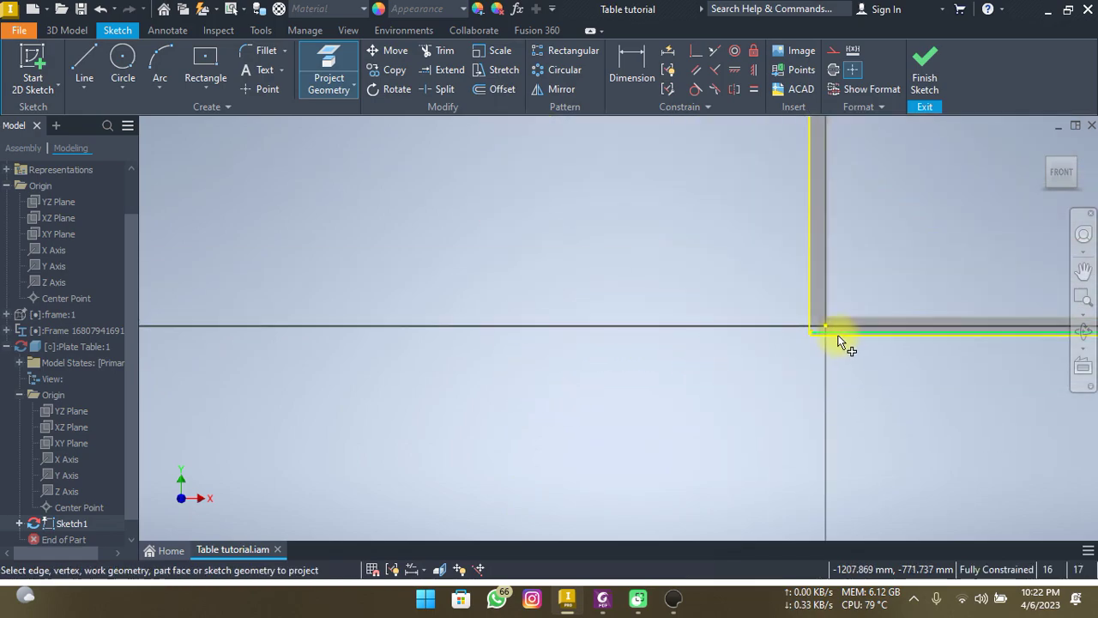
{"action": "middle_click_drag", "start_coordinate": [840, 343], "coordinate": [326, 329]}
{"action": "scroll", "coordinate": [827, 259], "scroll_direction": "up", "scroll_amount": 3}
{"action": "scroll", "coordinate": [841, 270], "scroll_direction": "down", "scroll_amount": 2}
{"action": "scroll", "coordinate": [863, 285], "scroll_direction": "down", "scroll_amount": 2}
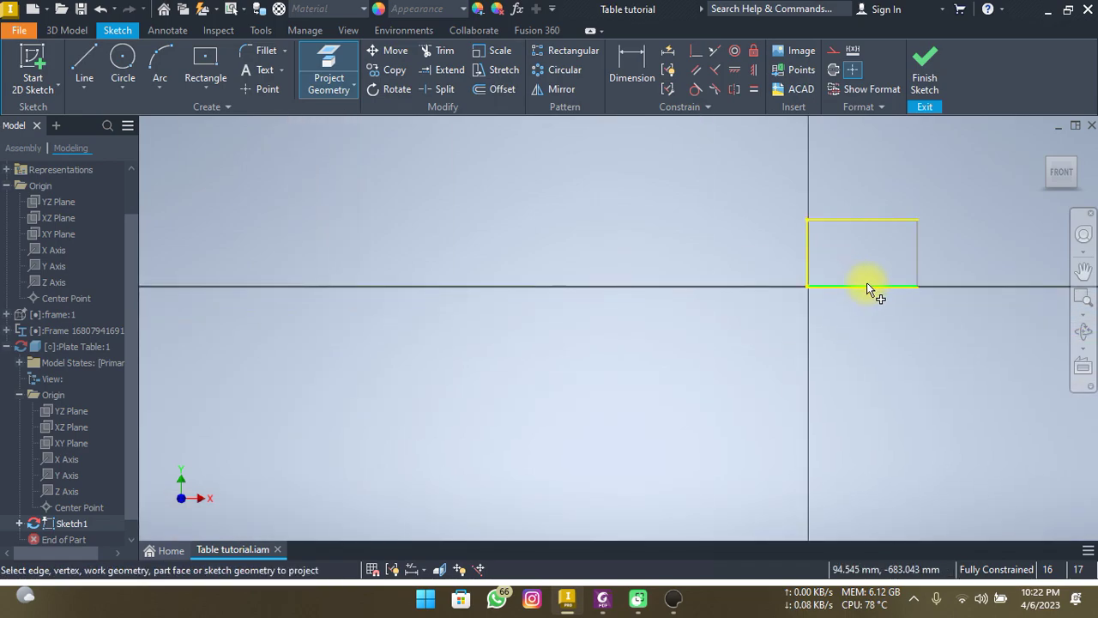
{"action": "scroll", "coordinate": [855, 294], "scroll_direction": "up", "scroll_amount": 3}
{"action": "scroll", "coordinate": [723, 319], "scroll_direction": "up", "scroll_amount": 2}
{"action": "scroll", "coordinate": [762, 263], "scroll_direction": "up", "scroll_amount": 1}
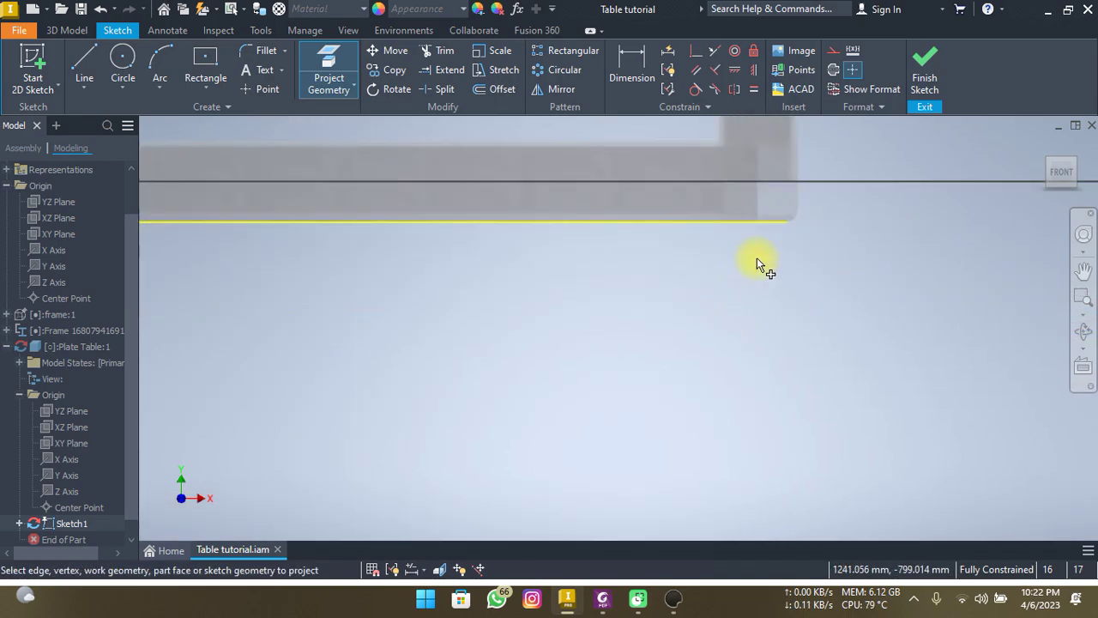
{"action": "scroll", "coordinate": [796, 215], "scroll_direction": "up", "scroll_amount": 1}
{"action": "scroll", "coordinate": [796, 258], "scroll_direction": "up", "scroll_amount": 1}
{"action": "left_click", "coordinate": [792, 260]}
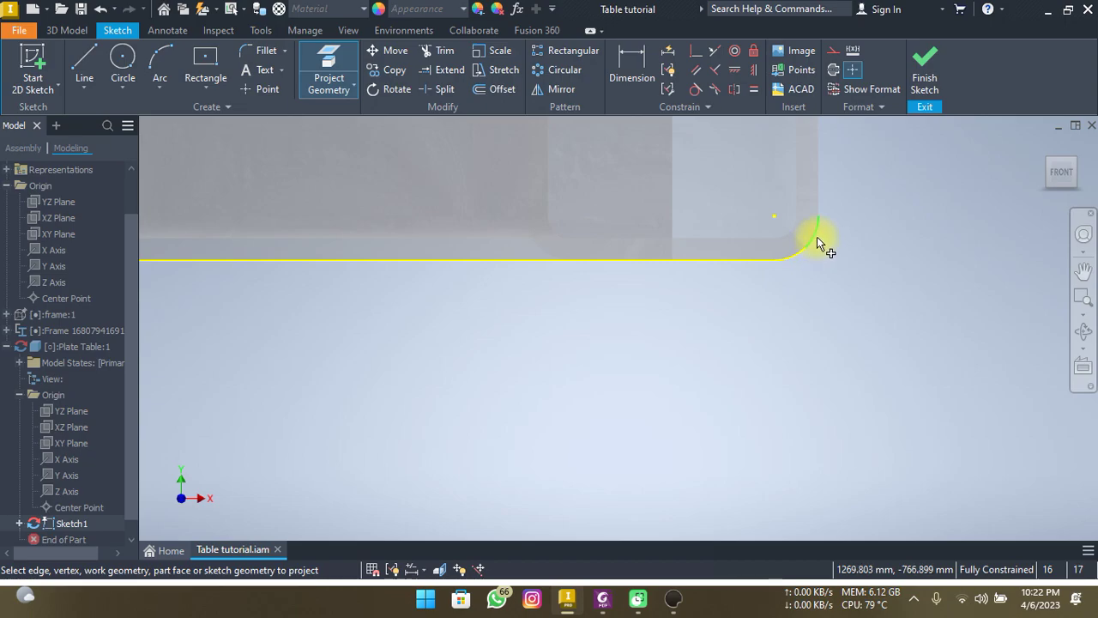
Zoom out to fit the whole projected rectangle in view
{"action": "scroll", "coordinate": [820, 219], "scroll_direction": "down", "scroll_amount": 1}
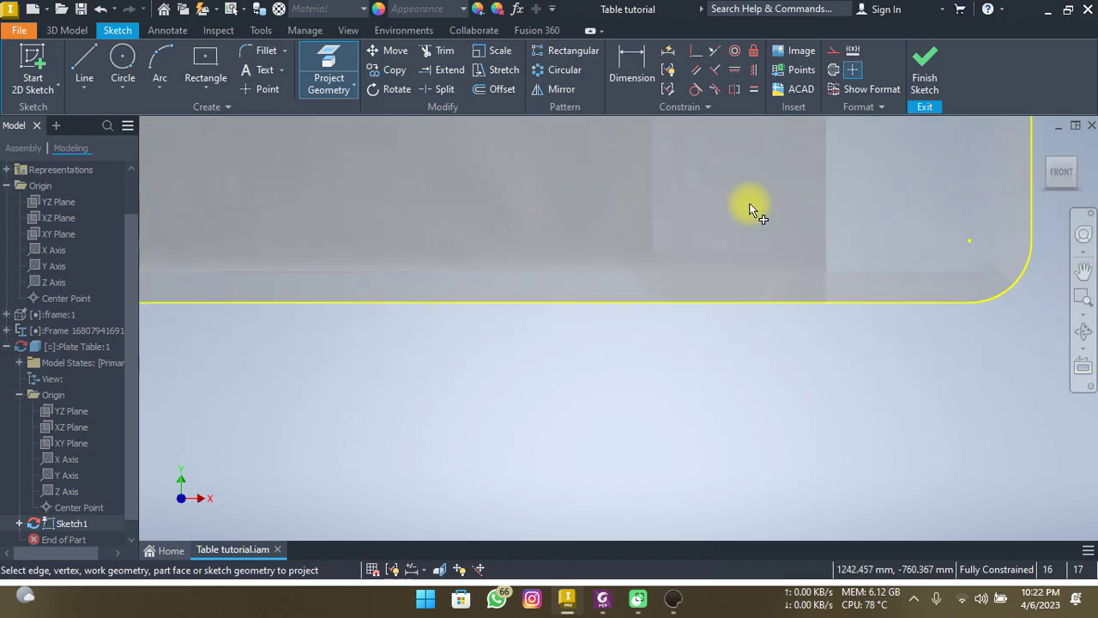
{"action": "scroll", "coordinate": [750, 209], "scroll_direction": "down", "scroll_amount": 1}
{"action": "scroll", "coordinate": [864, 276], "scroll_direction": "down", "scroll_amount": 2}
{"action": "scroll", "coordinate": [850, 249], "scroll_direction": "down", "scroll_amount": 2}
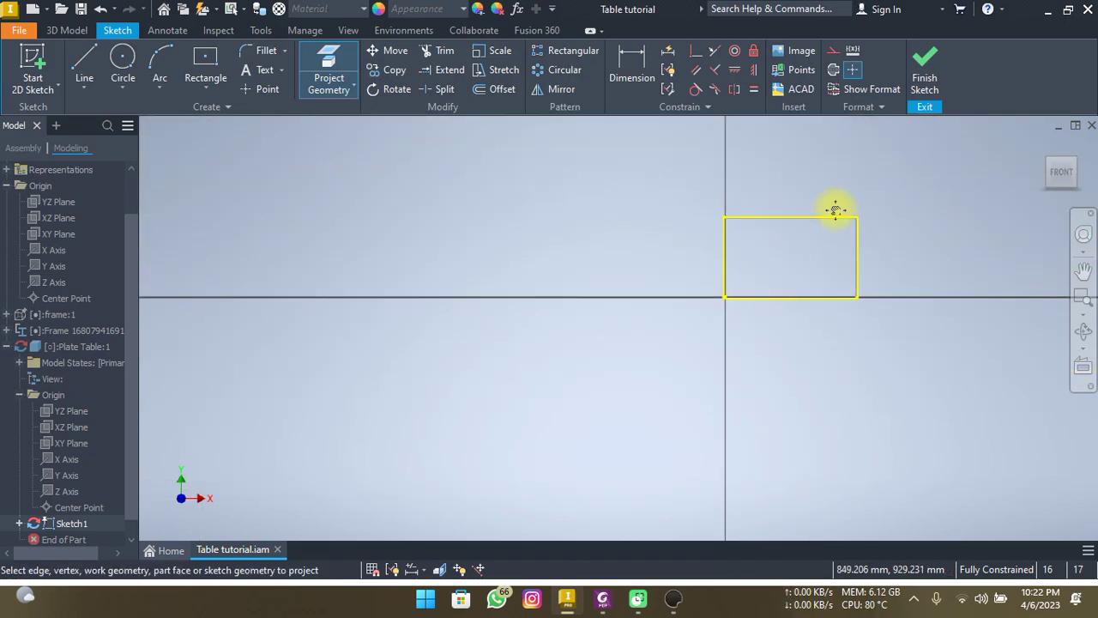
{"action": "scroll", "coordinate": [820, 266], "scroll_direction": "up", "scroll_amount": 3}
{"action": "scroll", "coordinate": [789, 324], "scroll_direction": "up", "scroll_amount": 1}
{"action": "scroll", "coordinate": [802, 355], "scroll_direction": "down", "scroll_amount": 1}
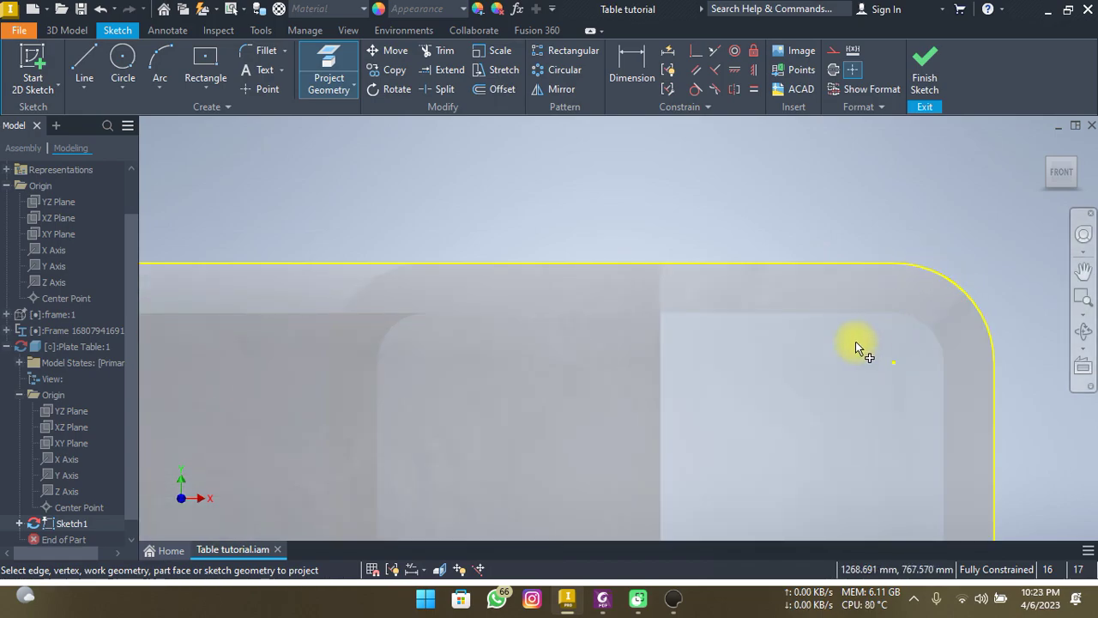
{"action": "scroll", "coordinate": [755, 352], "scroll_direction": "down", "scroll_amount": 2}
{"action": "scroll", "coordinate": [515, 360], "scroll_direction": "down", "scroll_amount": 2}
{"action": "scroll", "coordinate": [493, 372], "scroll_direction": "down", "scroll_amount": 1}
{"action": "scroll", "coordinate": [447, 360], "scroll_direction": "down", "scroll_amount": 3}
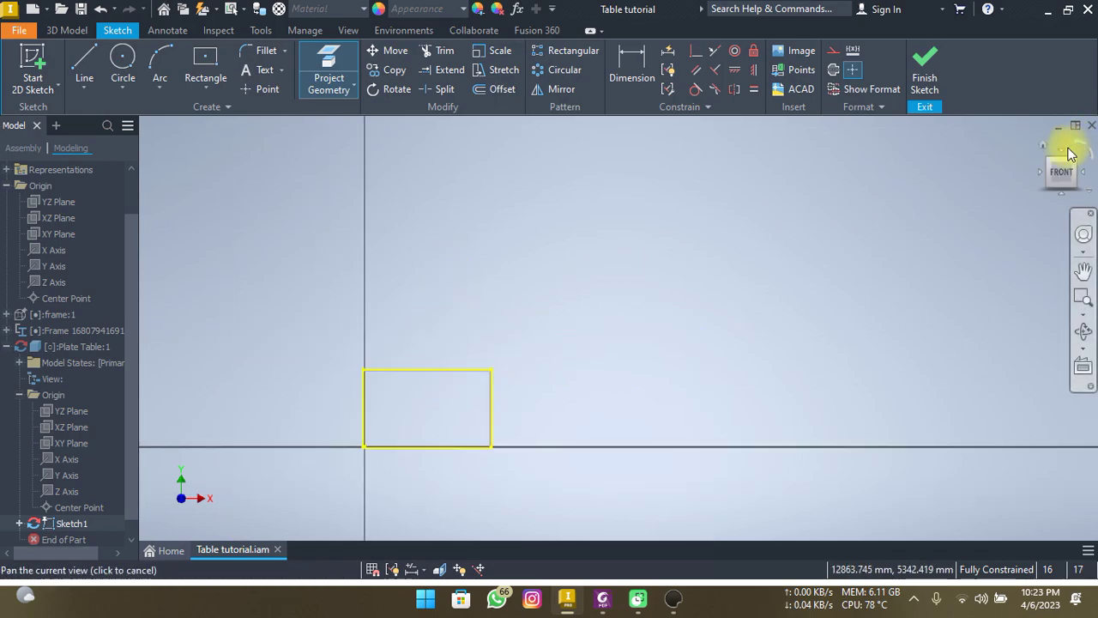
{"action": "left_click", "coordinate": [1059, 175]}
Offset the rectangle's top and left edges outward by 150 mm
{"action": "left_click", "coordinate": [491, 92]}
{"action": "left_click", "coordinate": [533, 232]}
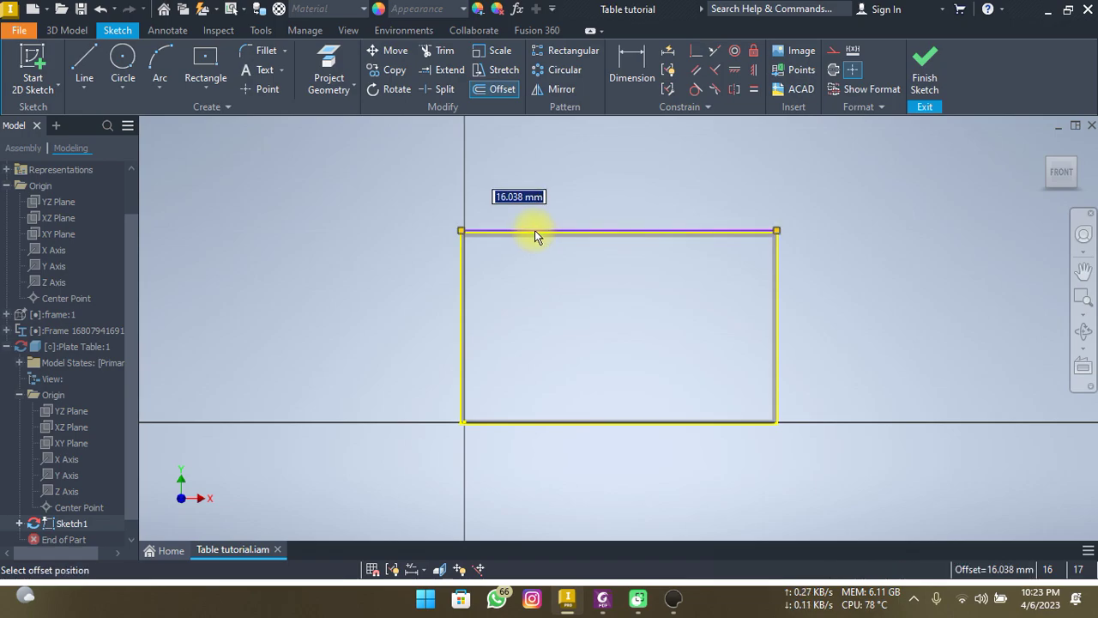
{"action": "type", "text": "150"}
{"action": "key", "text": "Return"}
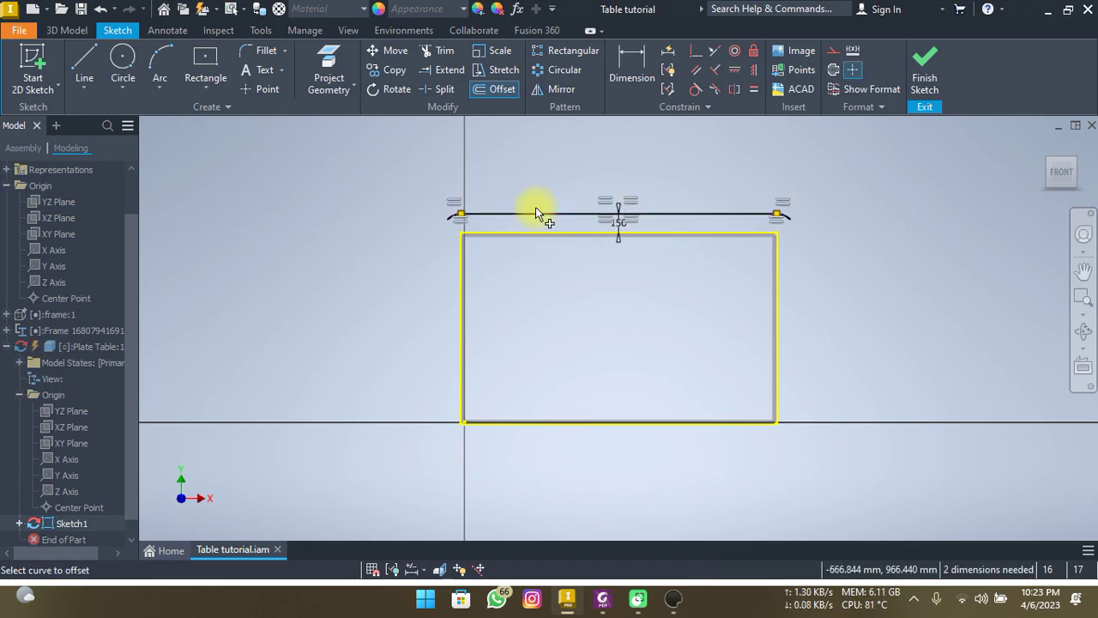
{"action": "left_click", "coordinate": [460, 304]}
{"action": "type", "text": "150"}
{"action": "key", "text": "Return"}
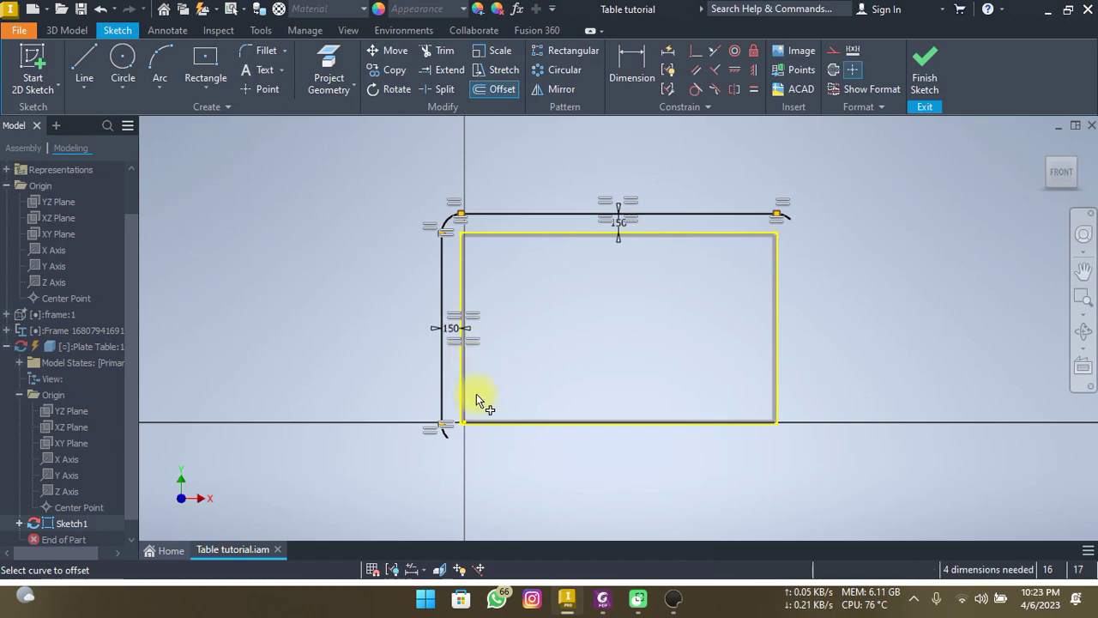
Offset the bottom and right edges 150 mm to complete the rounded outline
{"action": "left_click", "coordinate": [506, 435]}
{"action": "type", "text": "1"}
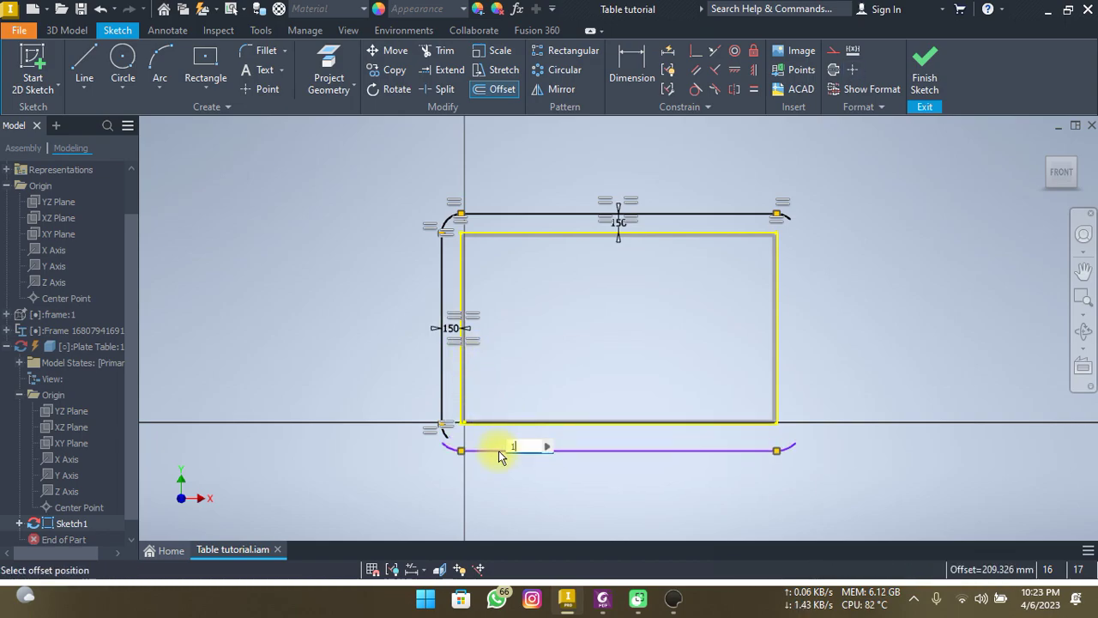
{"action": "type", "text": "50"}
{"action": "key", "text": "Return"}
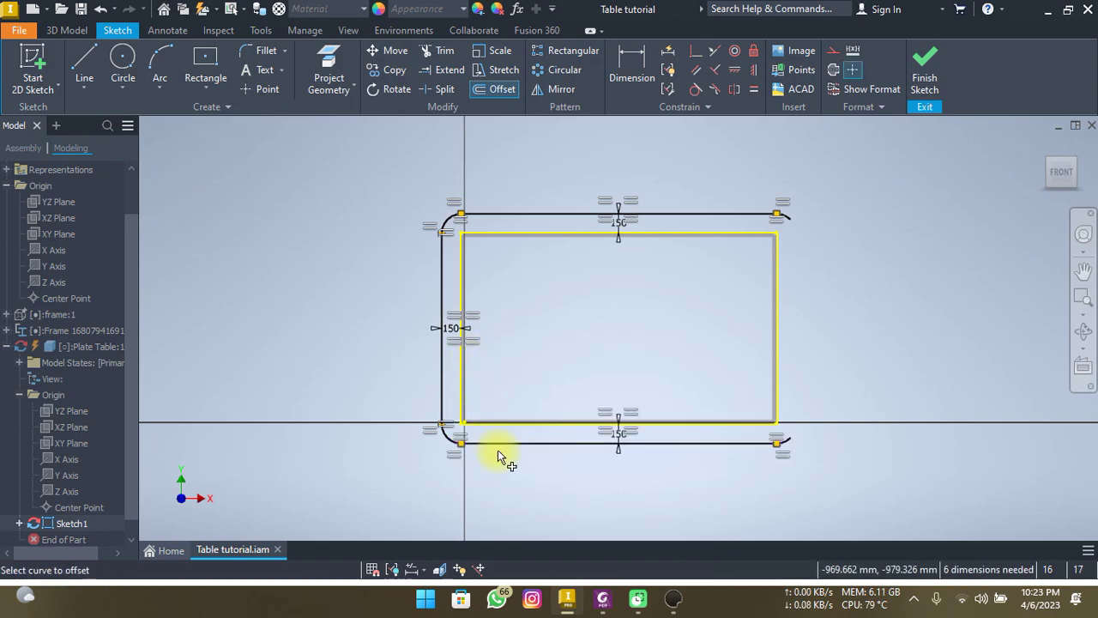
{"action": "left_click", "coordinate": [775, 371]}
{"action": "type", "text": "15"}
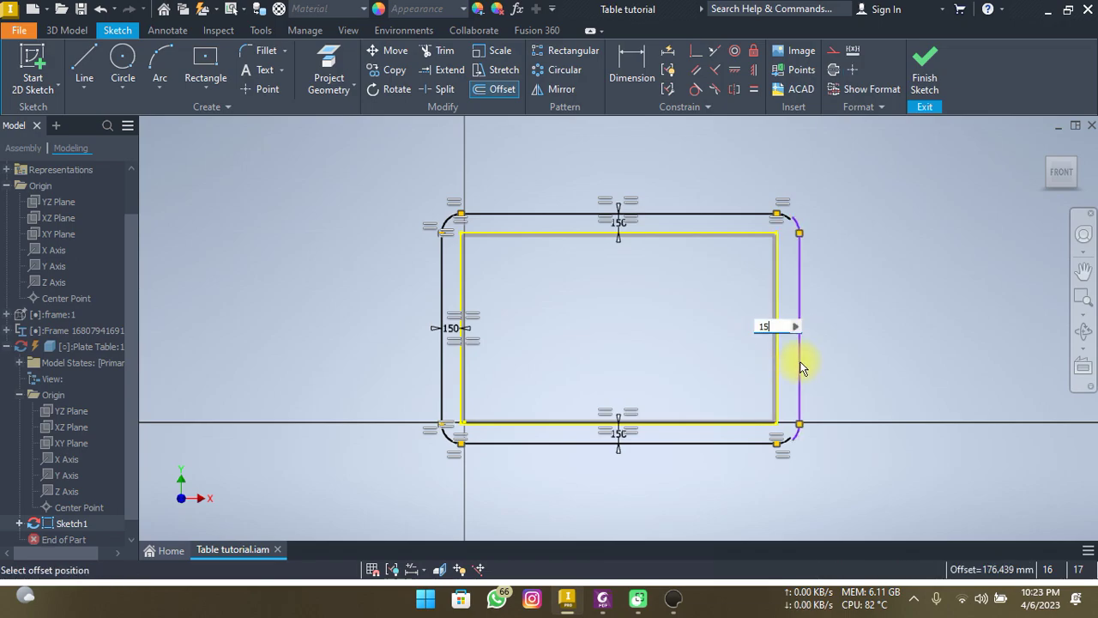
{"action": "type", "text": "0"}
{"action": "key", "text": "Return"}
{"action": "key", "text": "Escape"}
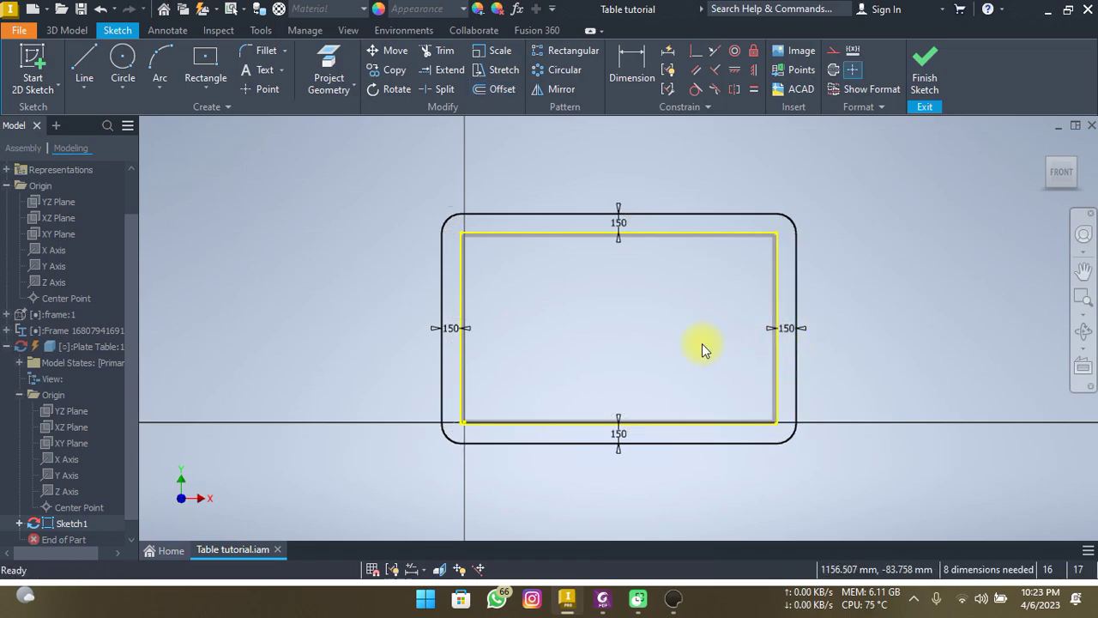
{"action": "mouse_move", "coordinate": [619, 348]}
{"action": "left_mouse_down"}
{"action": "mouse_move", "coordinate": [643, 306]}
{"action": "mouse_move", "coordinate": [626, 297]}
{"action": "mouse_move", "coordinate": [589, 306]}
{"action": "mouse_move", "coordinate": [621, 326]}
{"action": "left_mouse_up"}
{"action": "key", "text": "Escape"}
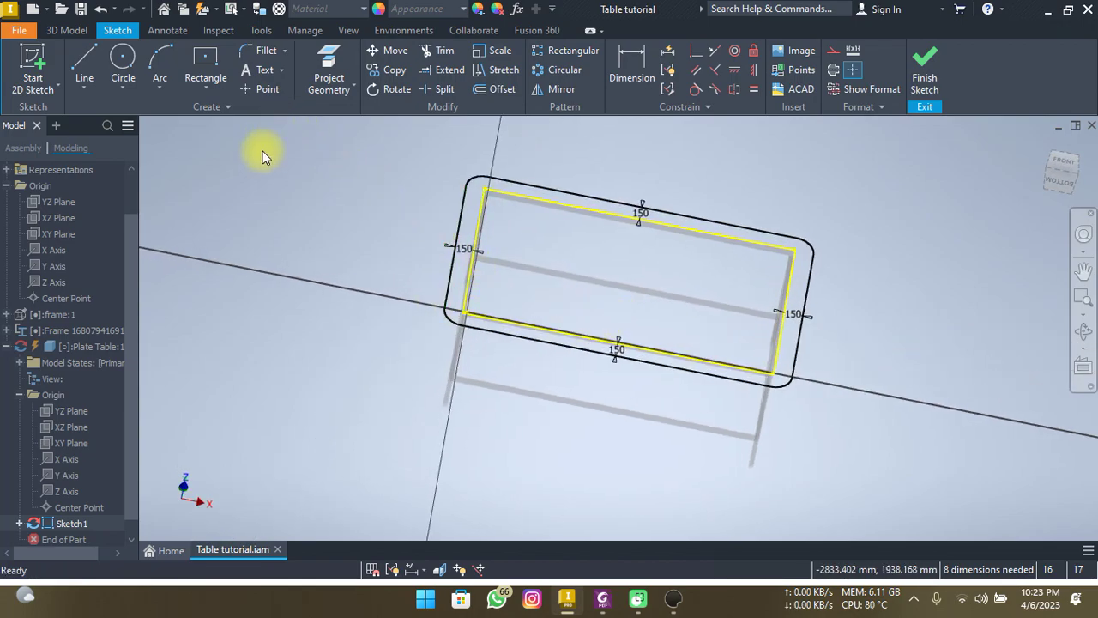
Extrude the inner and outer rim profiles 100 mm into the tabletop plate
{"action": "left_click", "coordinate": [53, 31]}
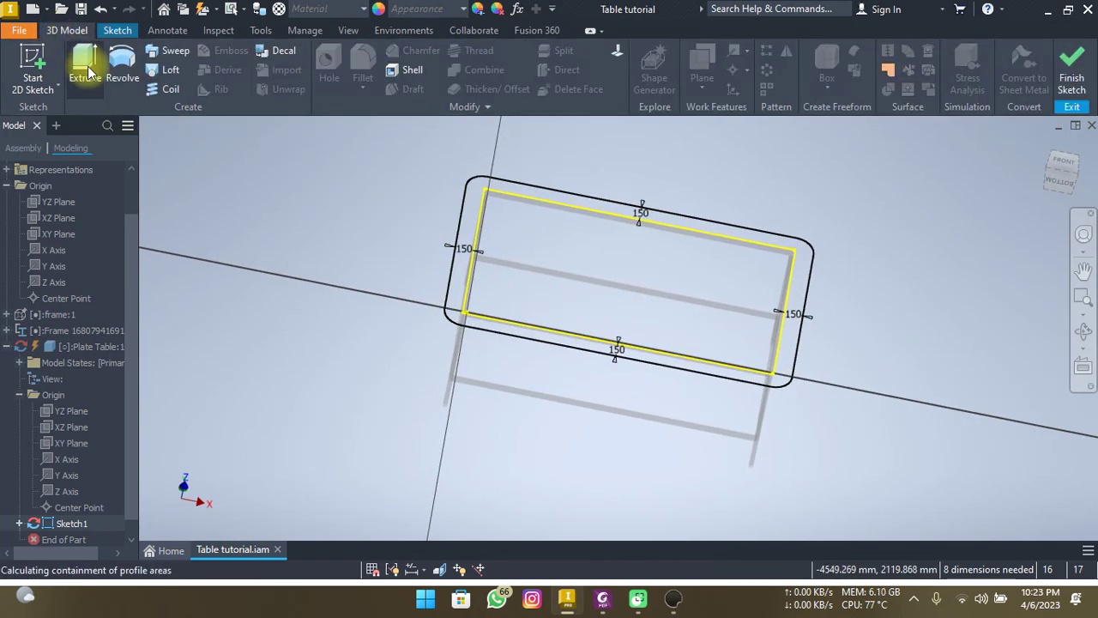
{"action": "left_click", "coordinate": [86, 68]}
{"action": "left_click", "coordinate": [257, 277]}
{"action": "type", "text": "100"}
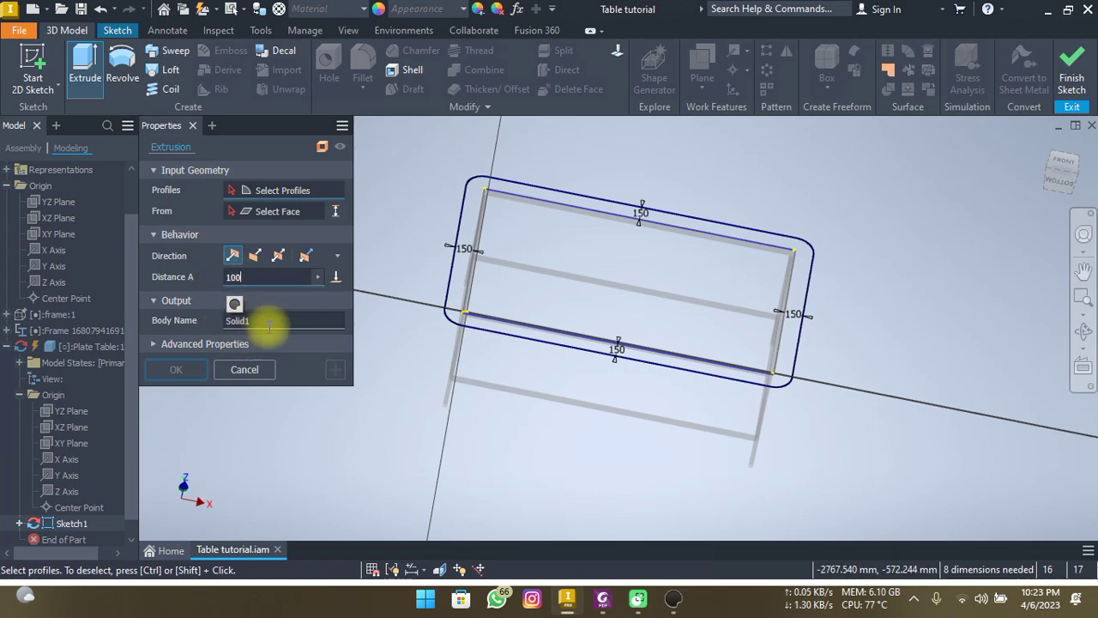
{"action": "left_click", "coordinate": [560, 284]}
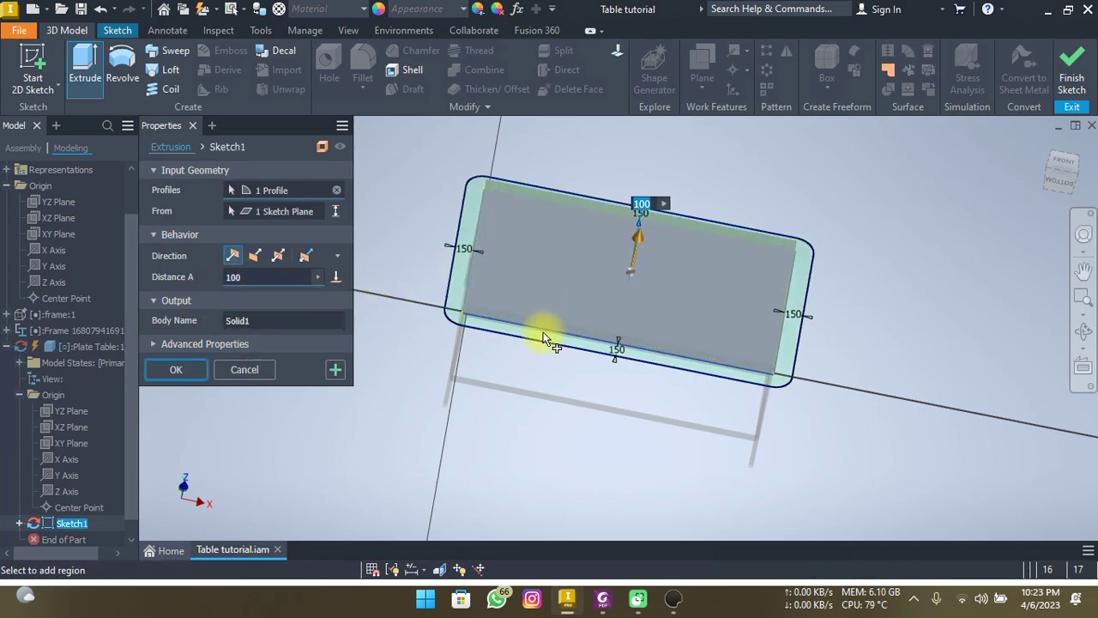
{"action": "left_click", "coordinate": [460, 285]}
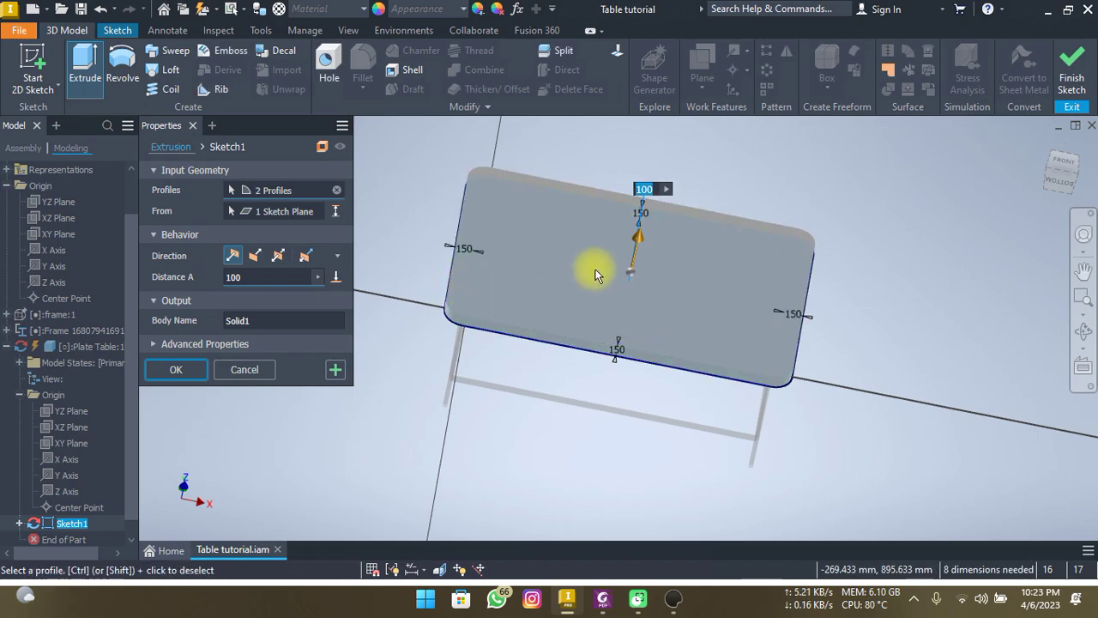
{"action": "left_click", "coordinate": [174, 368]}
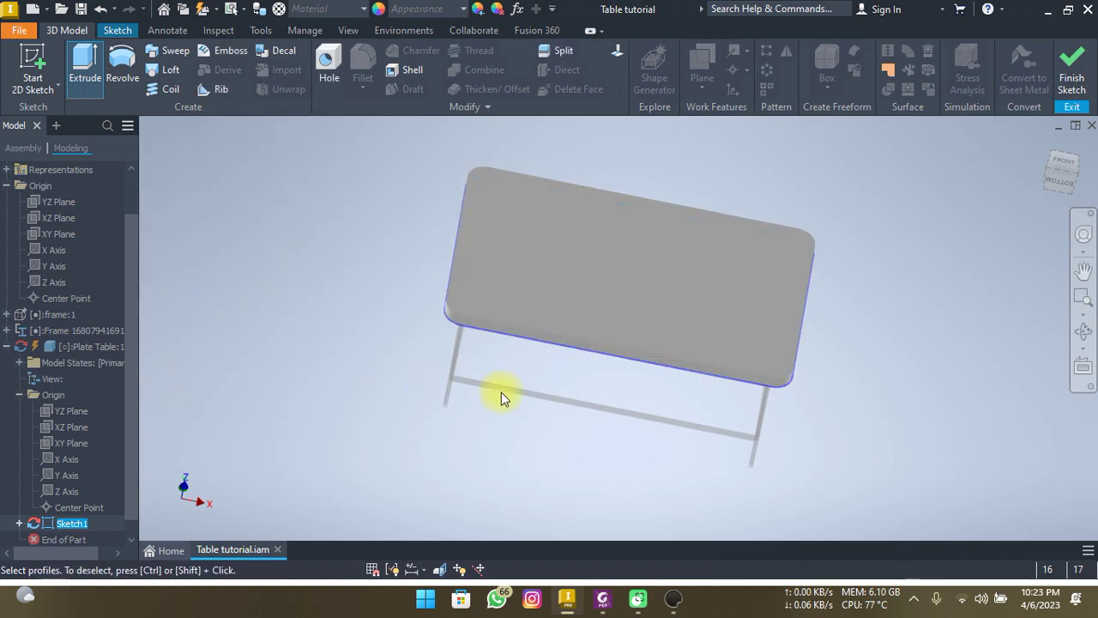
{"action": "mouse_move", "coordinate": [591, 336]}
{"action": "middle_mouse_down", "text": "shift"}
{"action": "mouse_move", "coordinate": [593, 304]}
{"action": "mouse_move", "coordinate": [483, 312]}
{"action": "mouse_move", "coordinate": [578, 306]}
{"action": "mouse_move", "coordinate": [544, 350]}
{"action": "mouse_move", "coordinate": [448, 314]}
{"action": "middle_mouse_up", "text": "shift"}
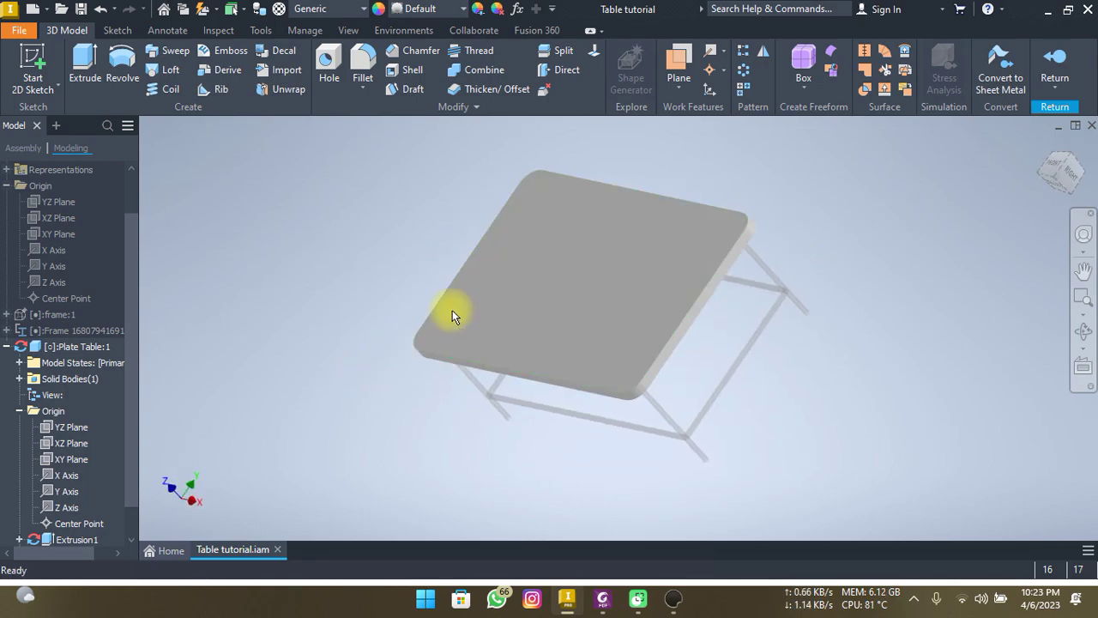
{"action": "left_click", "coordinate": [1061, 67]}
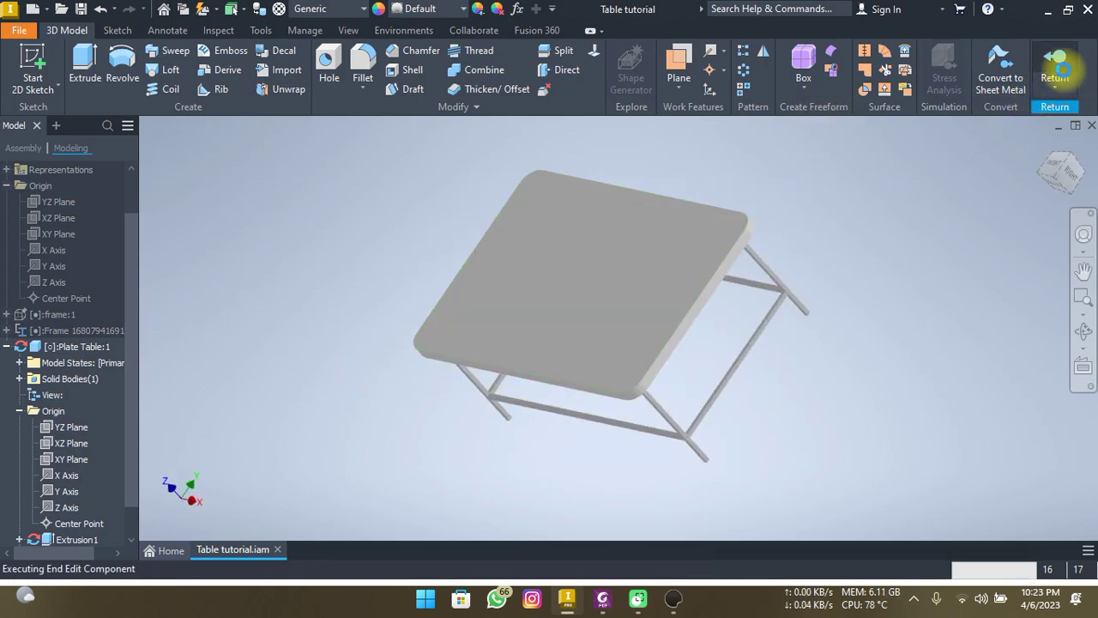
Orbit the assembly to an isometric view showing the plate on the frame
{"action": "mouse_move", "coordinate": [662, 370]}
{"action": "middle_mouse_down", "text": "shift"}
{"action": "mouse_move", "coordinate": [609, 326]}
{"action": "mouse_move", "coordinate": [780, 360]}
{"action": "middle_mouse_up", "text": "shift"}
{"action": "scroll", "coordinate": [531, 398], "scroll_direction": "down", "scroll_amount": 3}
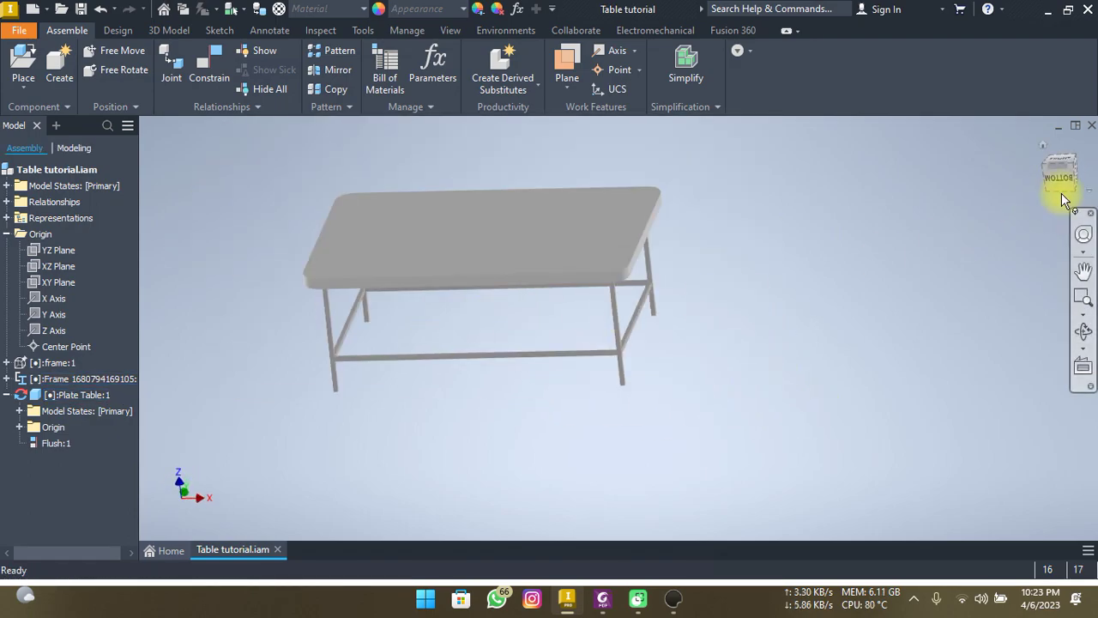
{"action": "left_click_drag", "start_coordinate": [1046, 146], "coordinate": [583, 317]}
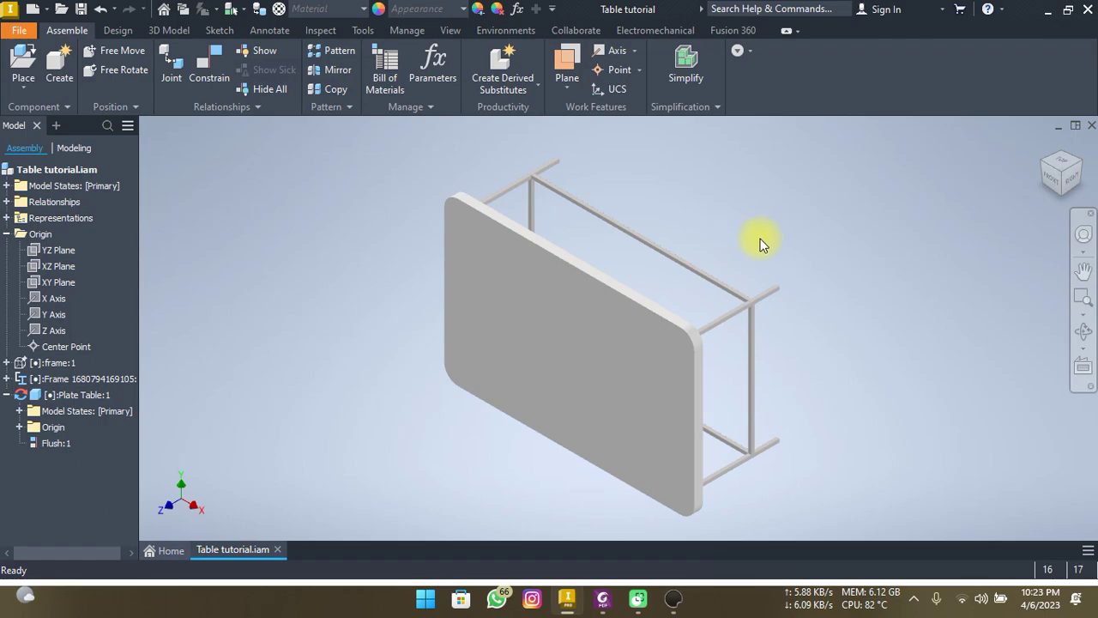
{"action": "mouse_move", "coordinate": [743, 297]}
{"action": "middle_mouse_down", "text": "shift"}
{"action": "mouse_move", "coordinate": [642, 318]}
{"action": "mouse_move", "coordinate": [735, 282]}
{"action": "mouse_move", "coordinate": [816, 301]}
{"action": "mouse_move", "coordinate": [564, 324]}
{"action": "mouse_move", "coordinate": [718, 375]}
{"action": "mouse_move", "coordinate": [579, 363]}
{"action": "mouse_move", "coordinate": [478, 339]}
{"action": "mouse_move", "coordinate": [574, 303]}
{"action": "mouse_move", "coordinate": [600, 324]}
{"action": "middle_mouse_up", "text": "shift"}
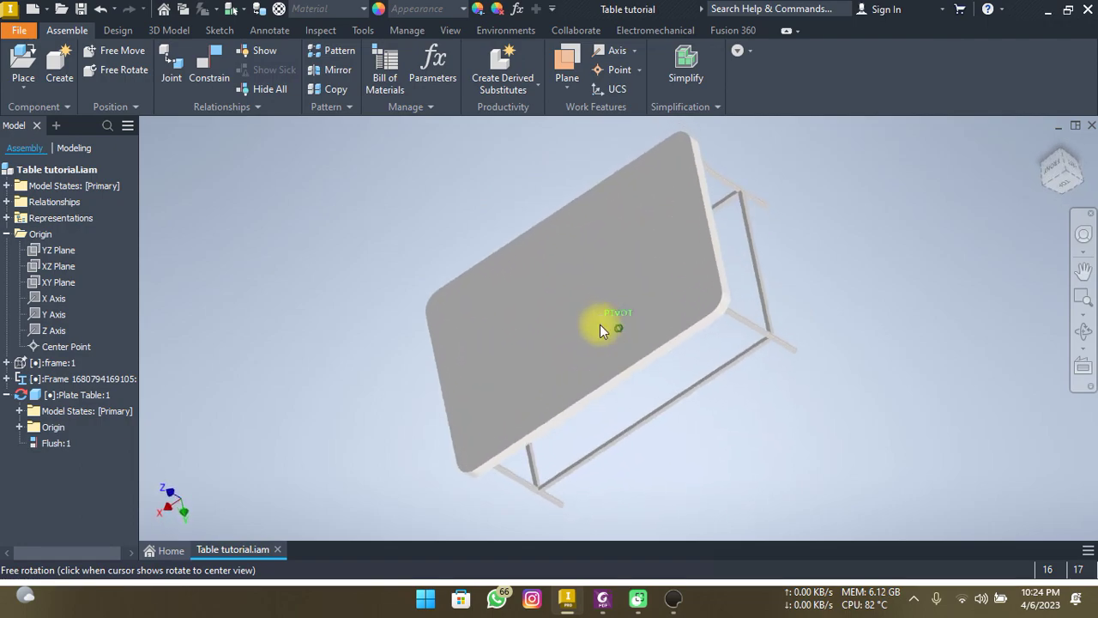
{"action": "left_click", "coordinate": [1046, 147]}
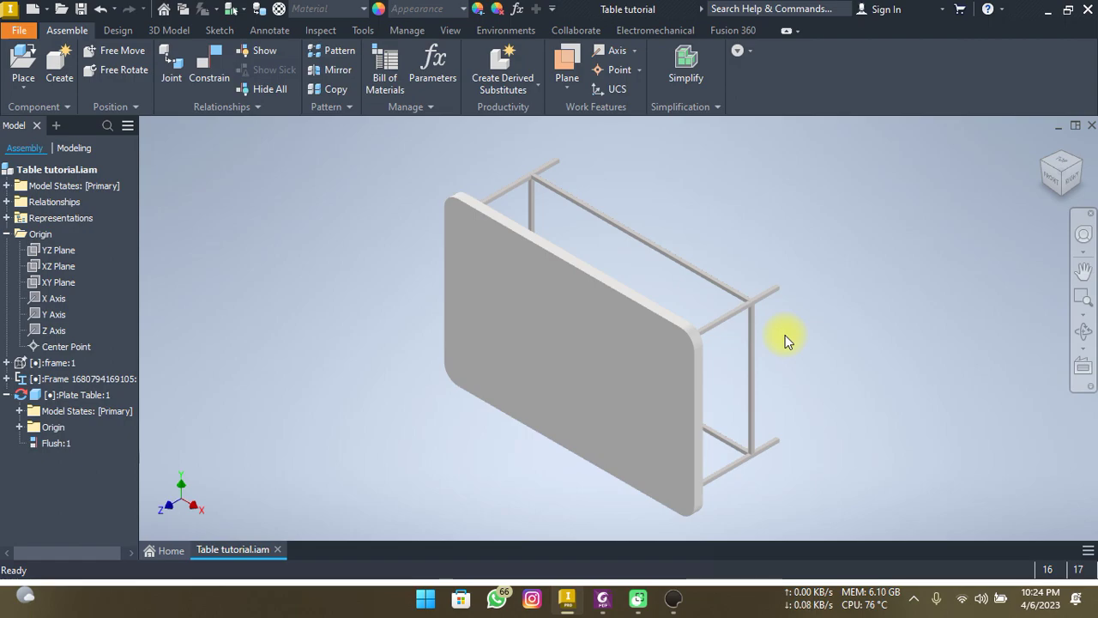
{"action": "left_click", "coordinate": [117, 30]}
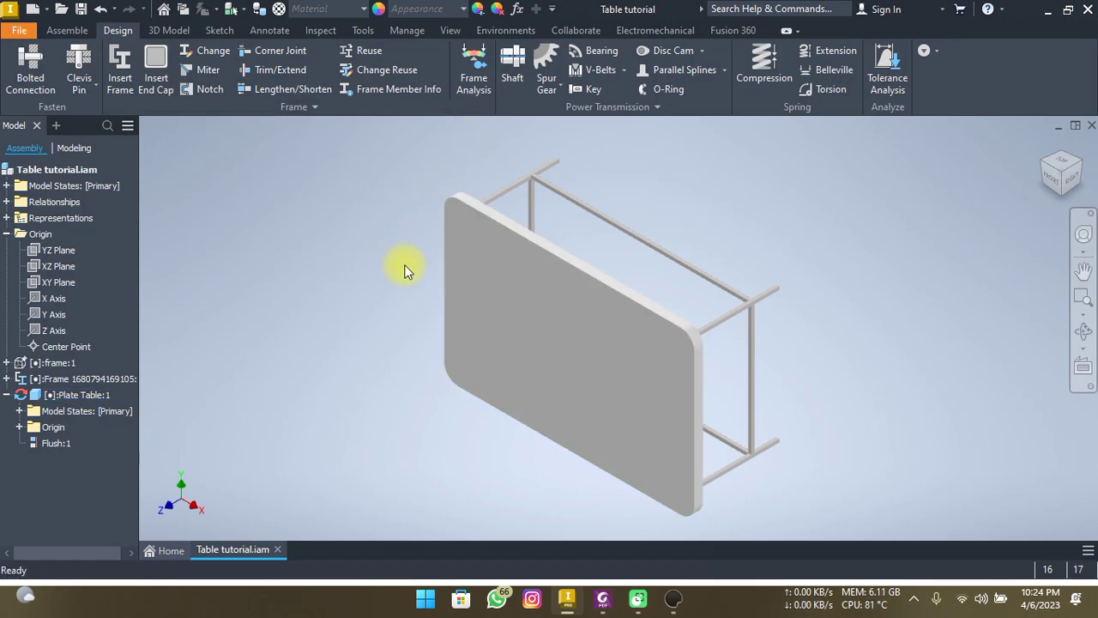
{"action": "middle_click_drag", "start_coordinate": [389, 329], "coordinate": [429, 233], "text": "shift"}
{"action": "scroll", "coordinate": [482, 373], "scroll_direction": "down", "scroll_amount": 2}
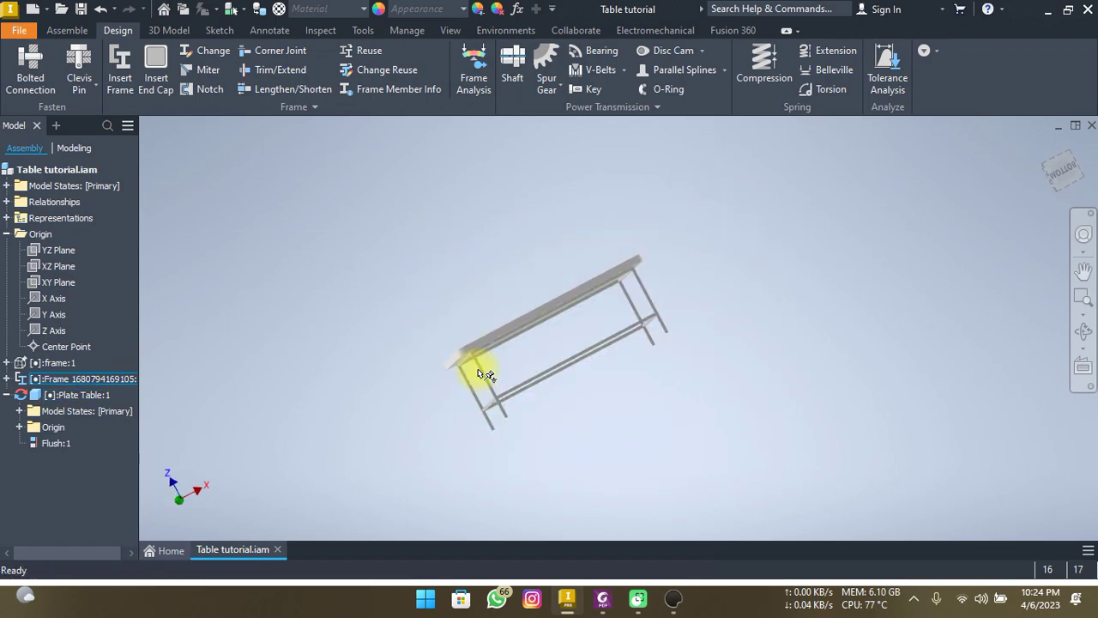
{"action": "scroll", "coordinate": [449, 382], "scroll_direction": "down", "scroll_amount": 2}
{"action": "scroll", "coordinate": [468, 343], "scroll_direction": "down", "scroll_amount": 2}
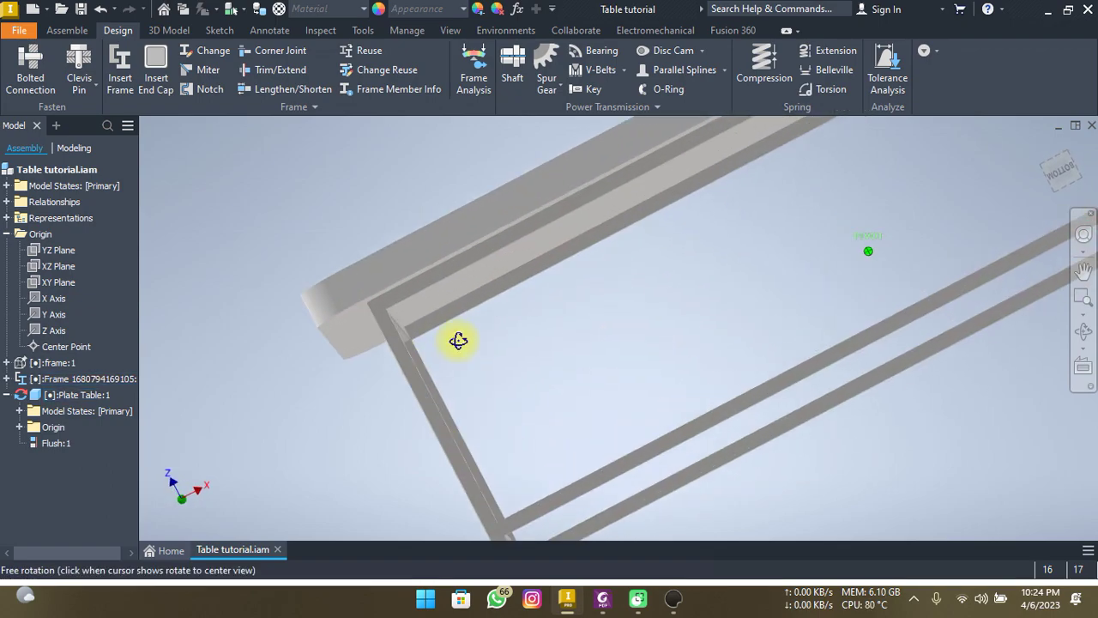
{"action": "scroll", "coordinate": [458, 341], "scroll_direction": "up", "scroll_amount": 2}
{"action": "scroll", "coordinate": [458, 340], "scroll_direction": "up", "scroll_amount": 2}
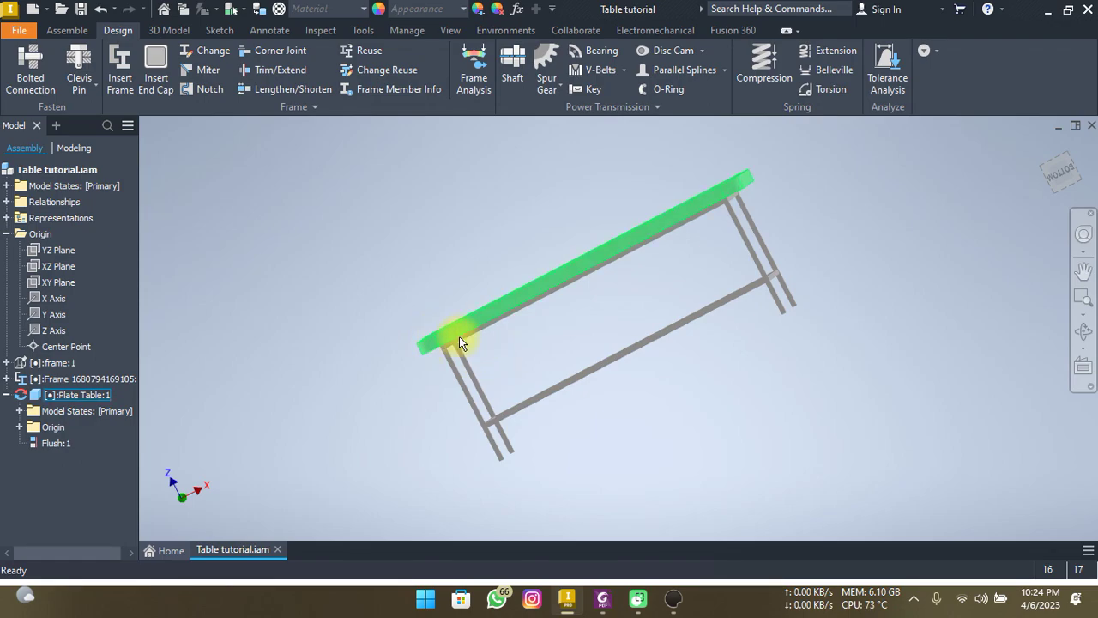